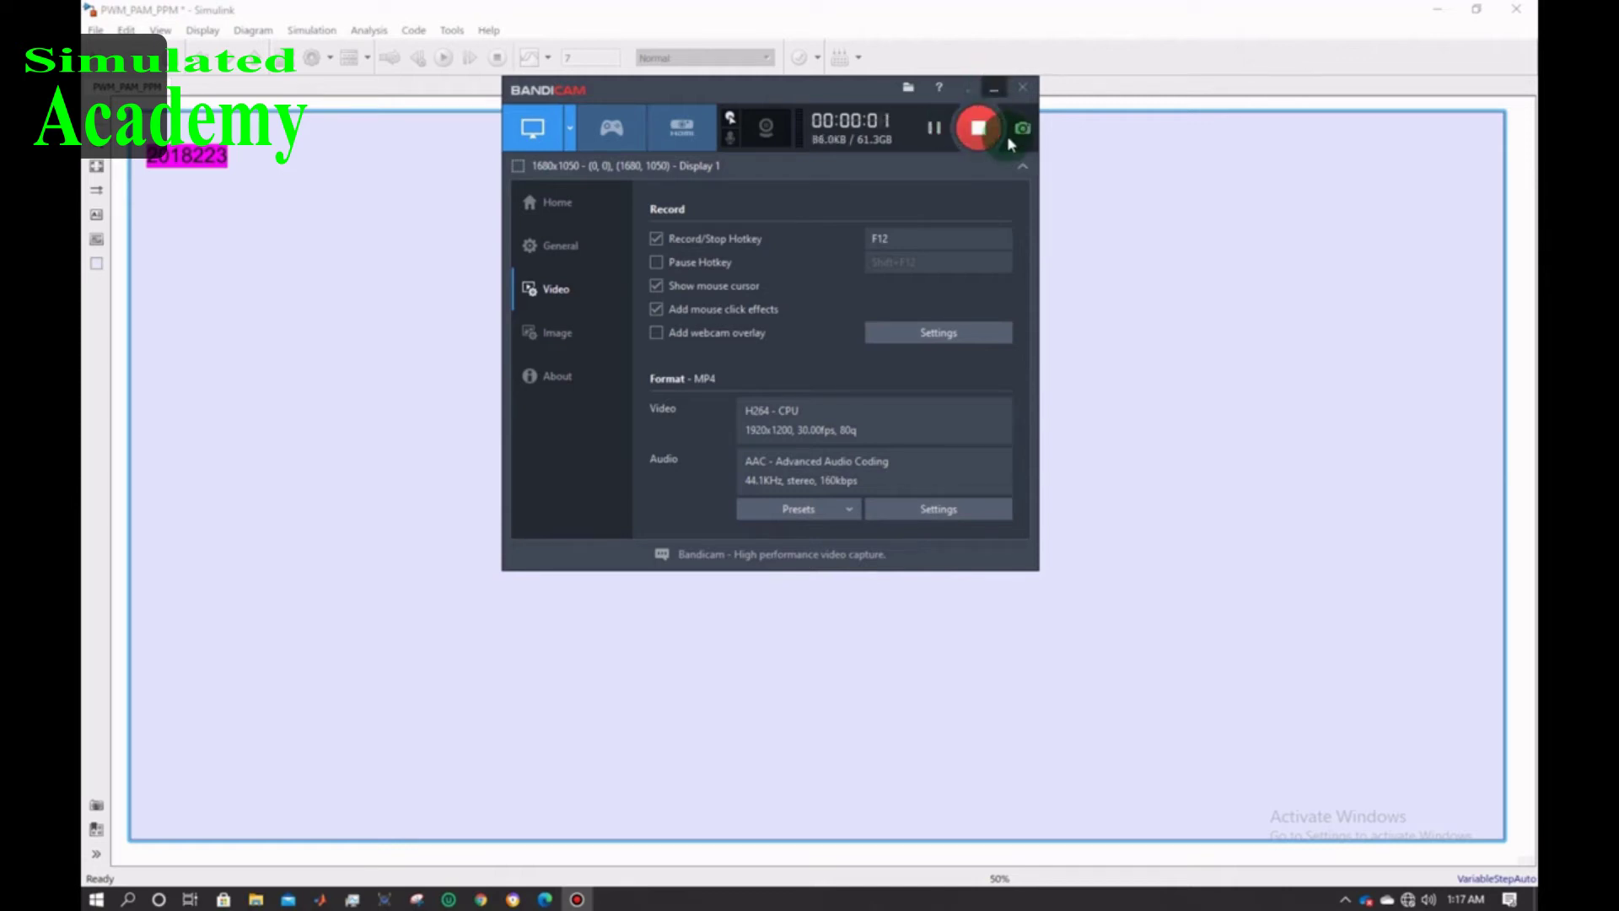
# - Minimize Bandicam, open the Library Browser, and add the Signal Generator block to the model
pyautogui.click(996, 92)
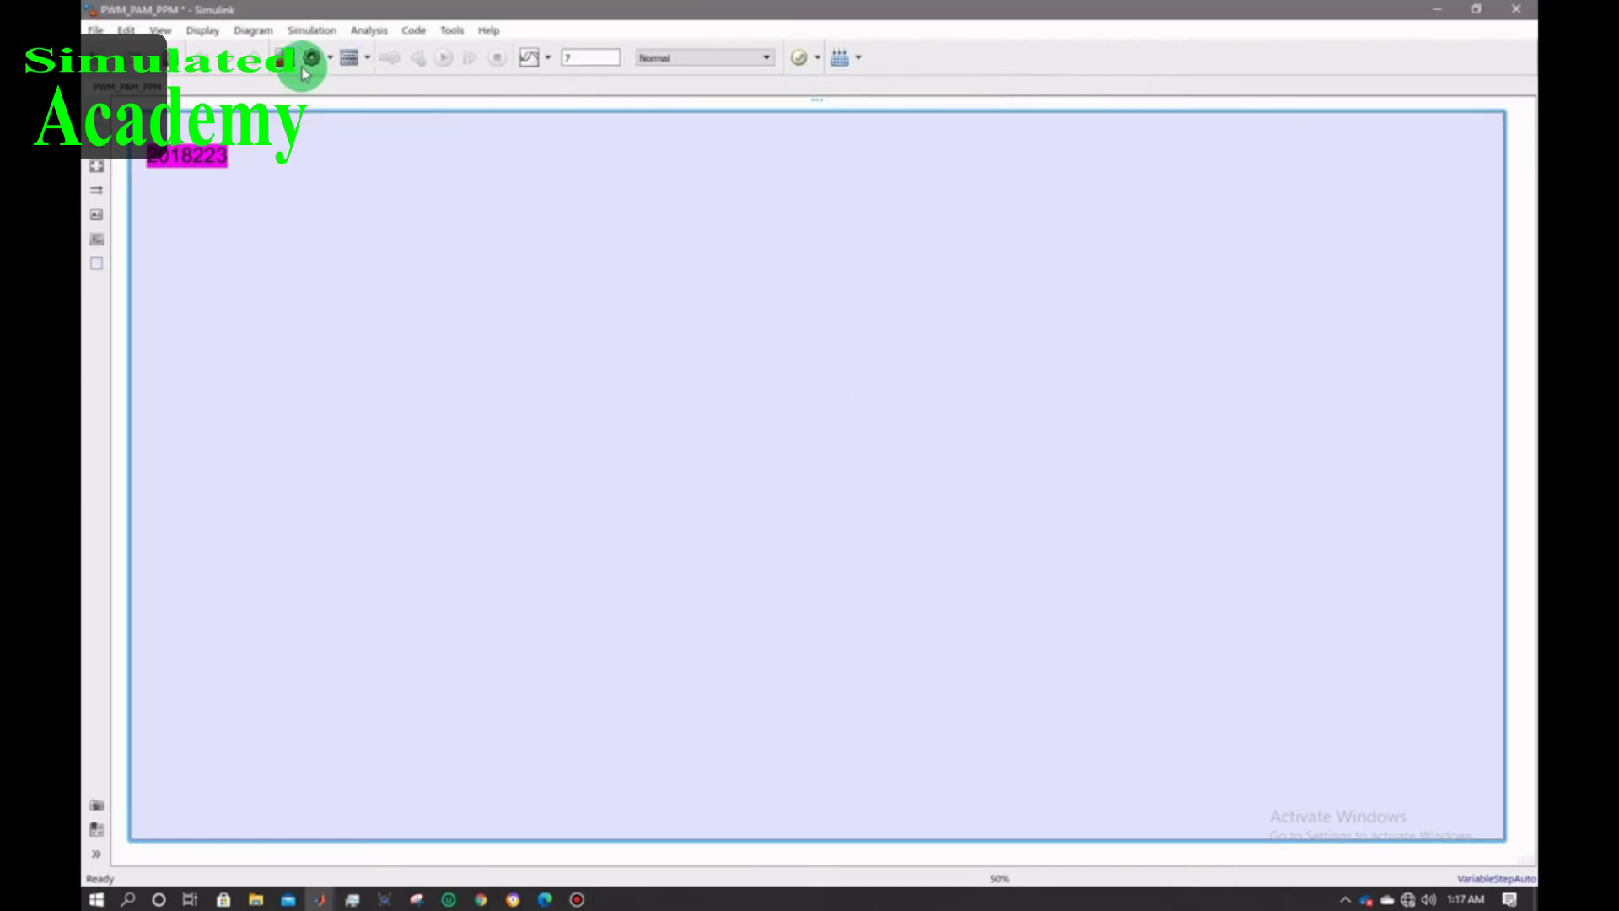
pyautogui.click(281, 58)
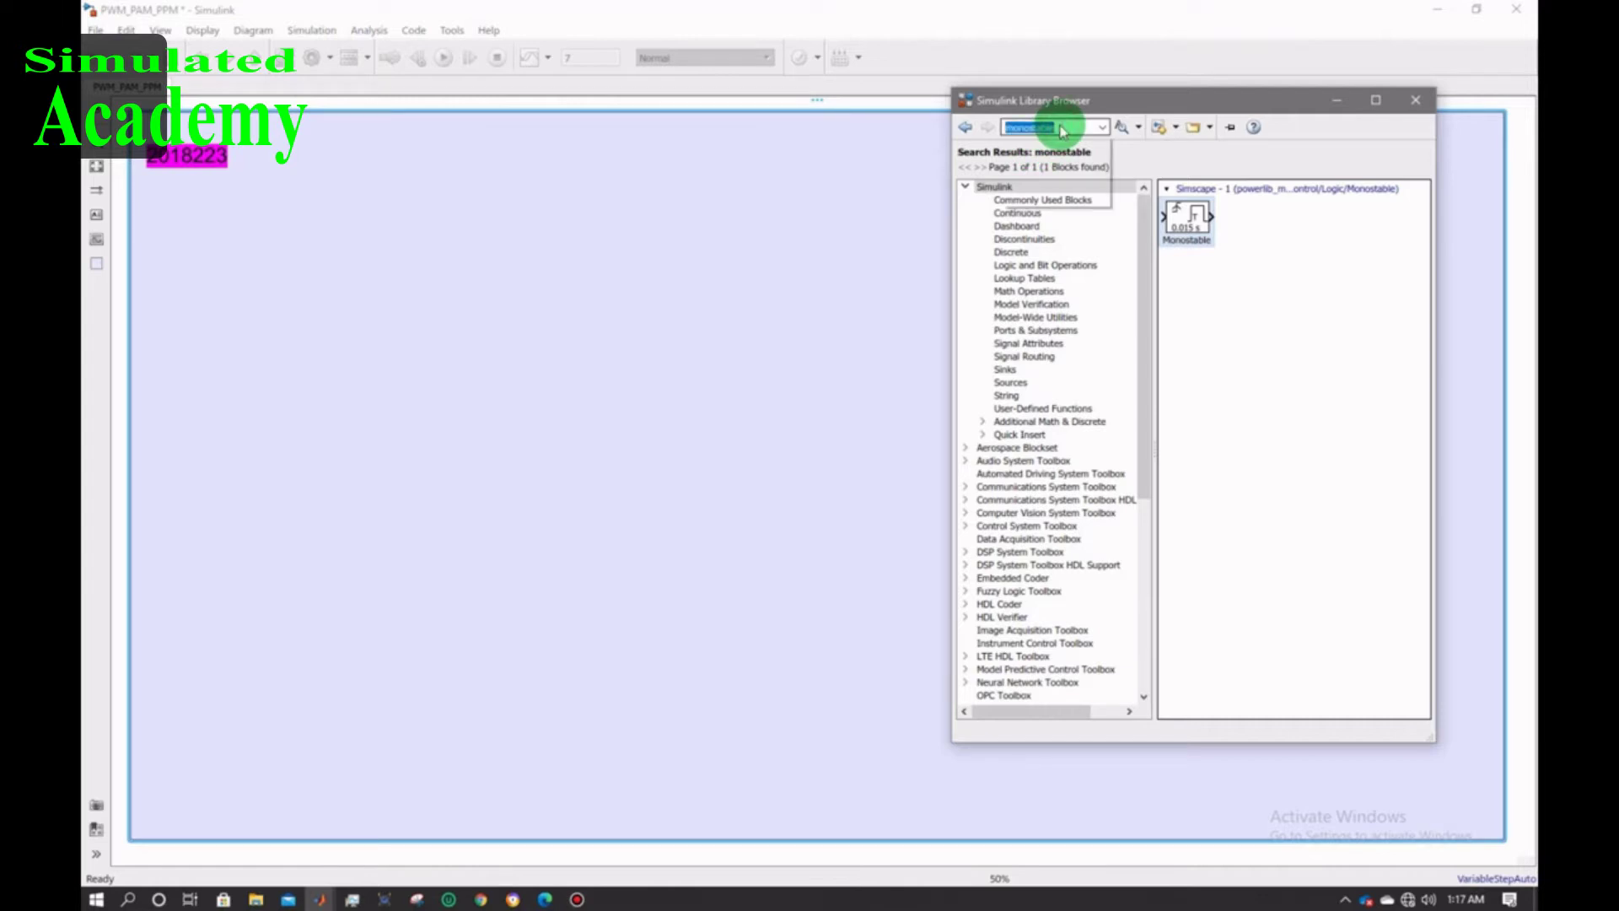
pyautogui.write('signal generator')
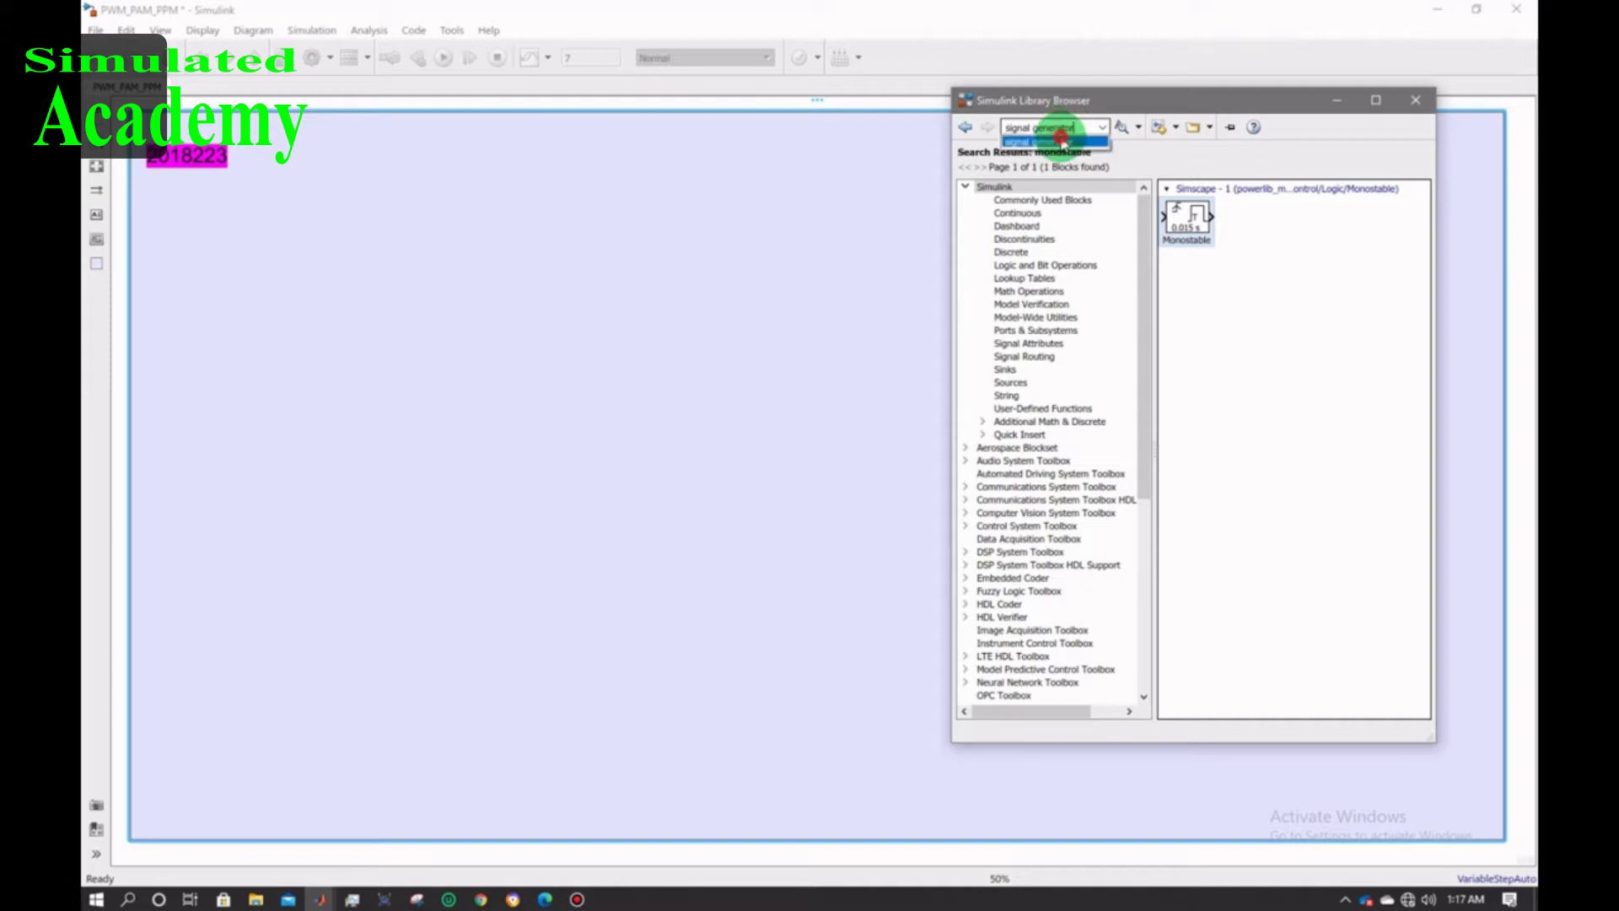
pyautogui.click(1061, 140)
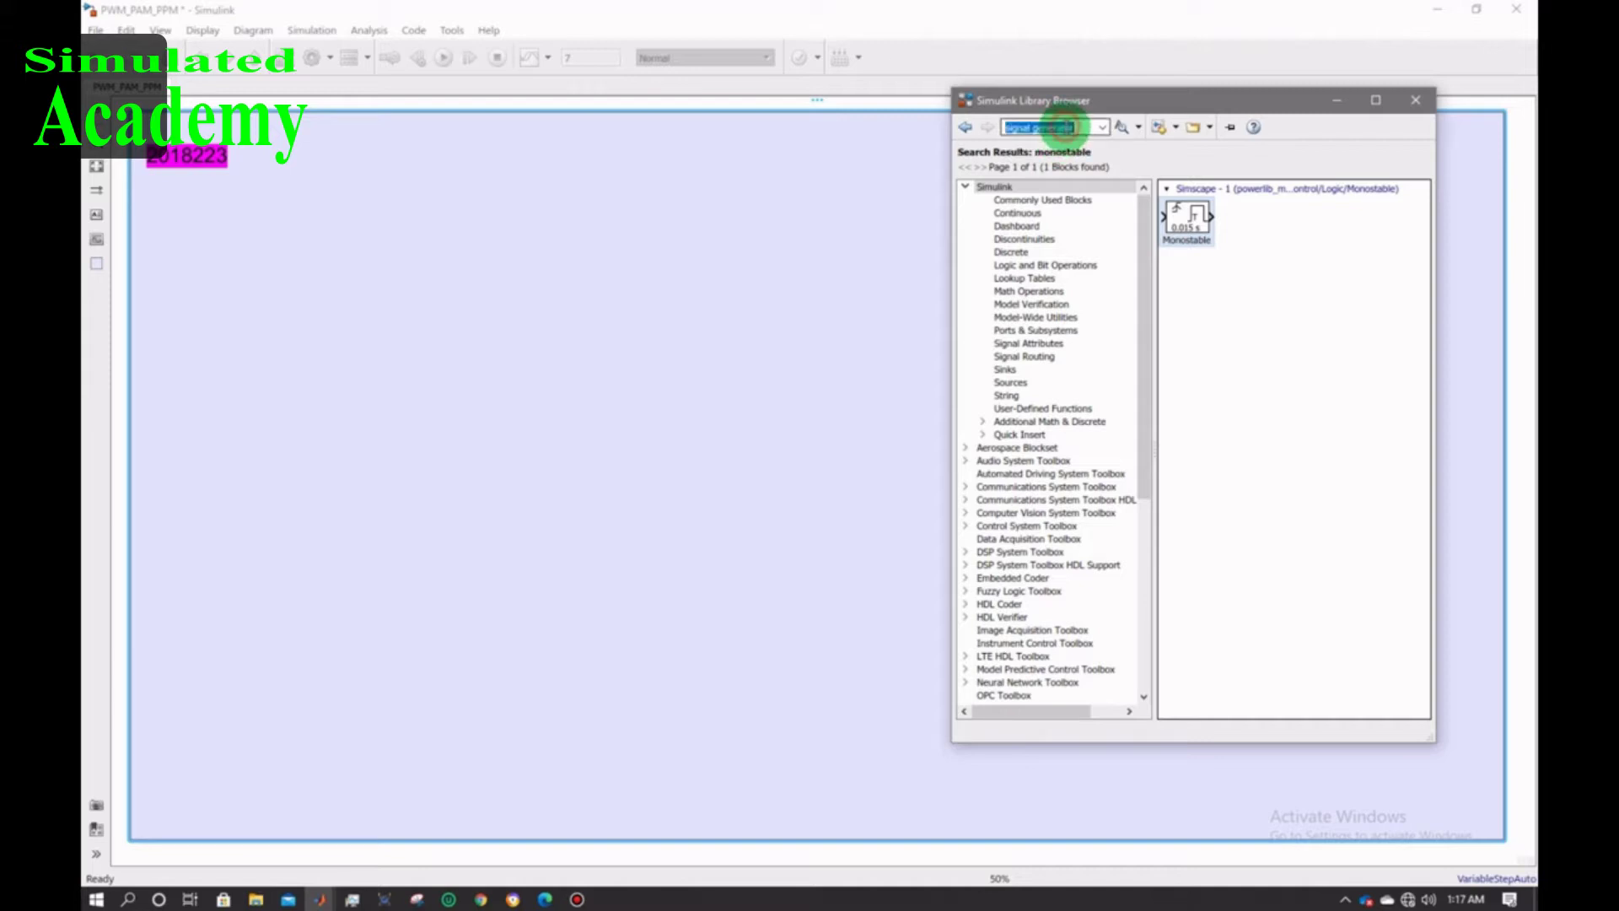
pyautogui.rightClick(1227, 226)
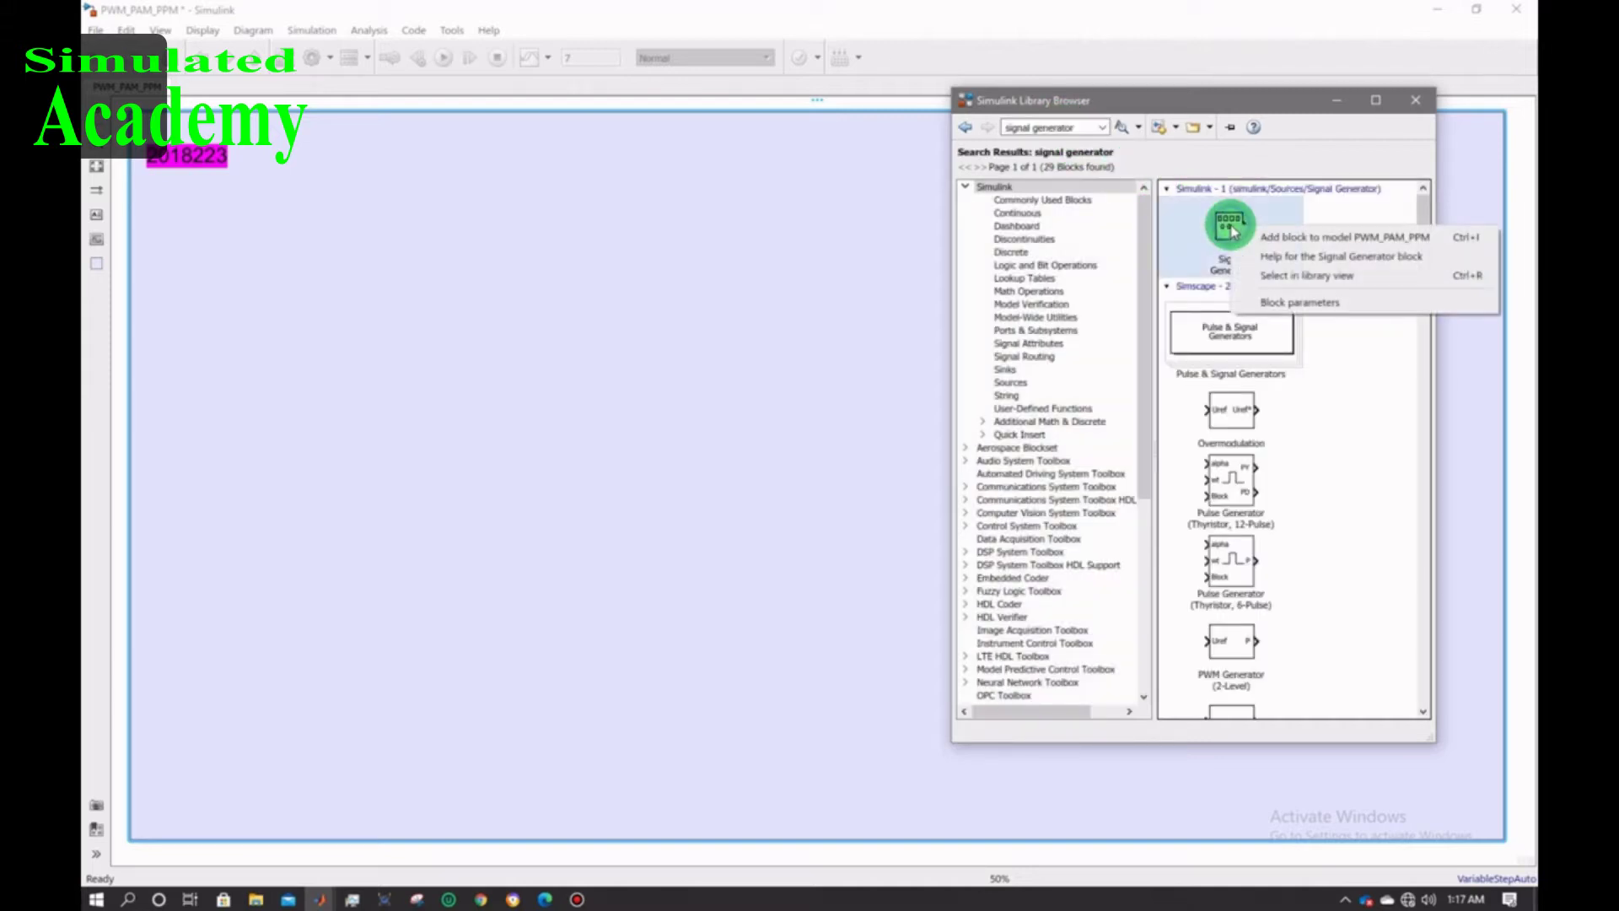
pyautogui.click(1251, 241)
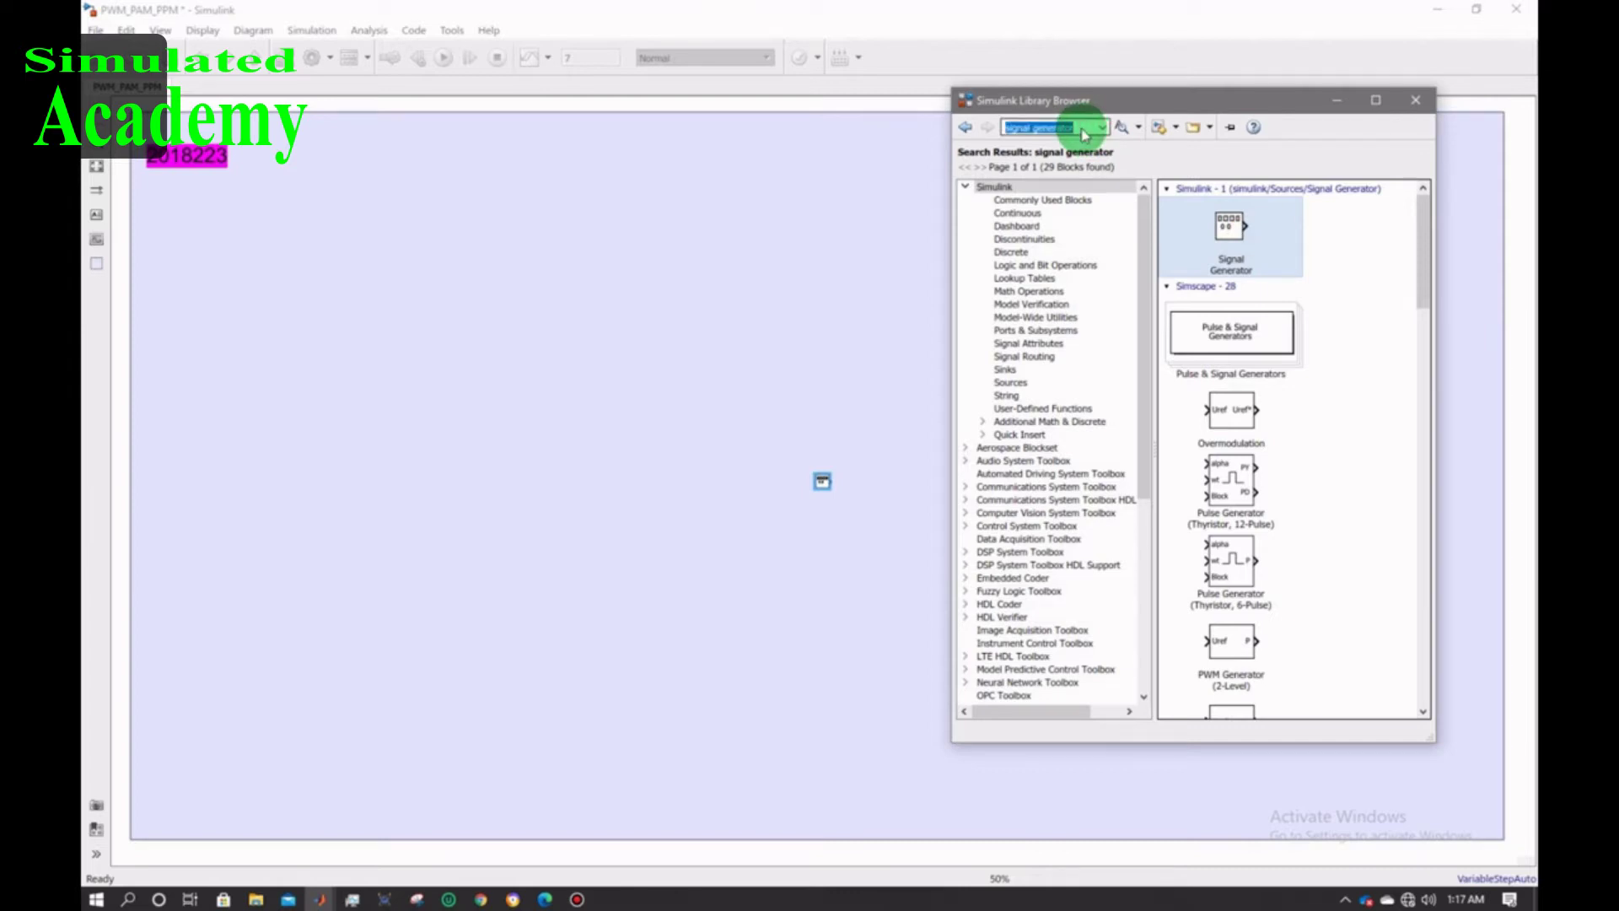
# - Add the Sawtooth Generator block to the model, then search the library for 'pulse generator'
pyautogui.write('sa')
pyautogui.click(1051, 144)
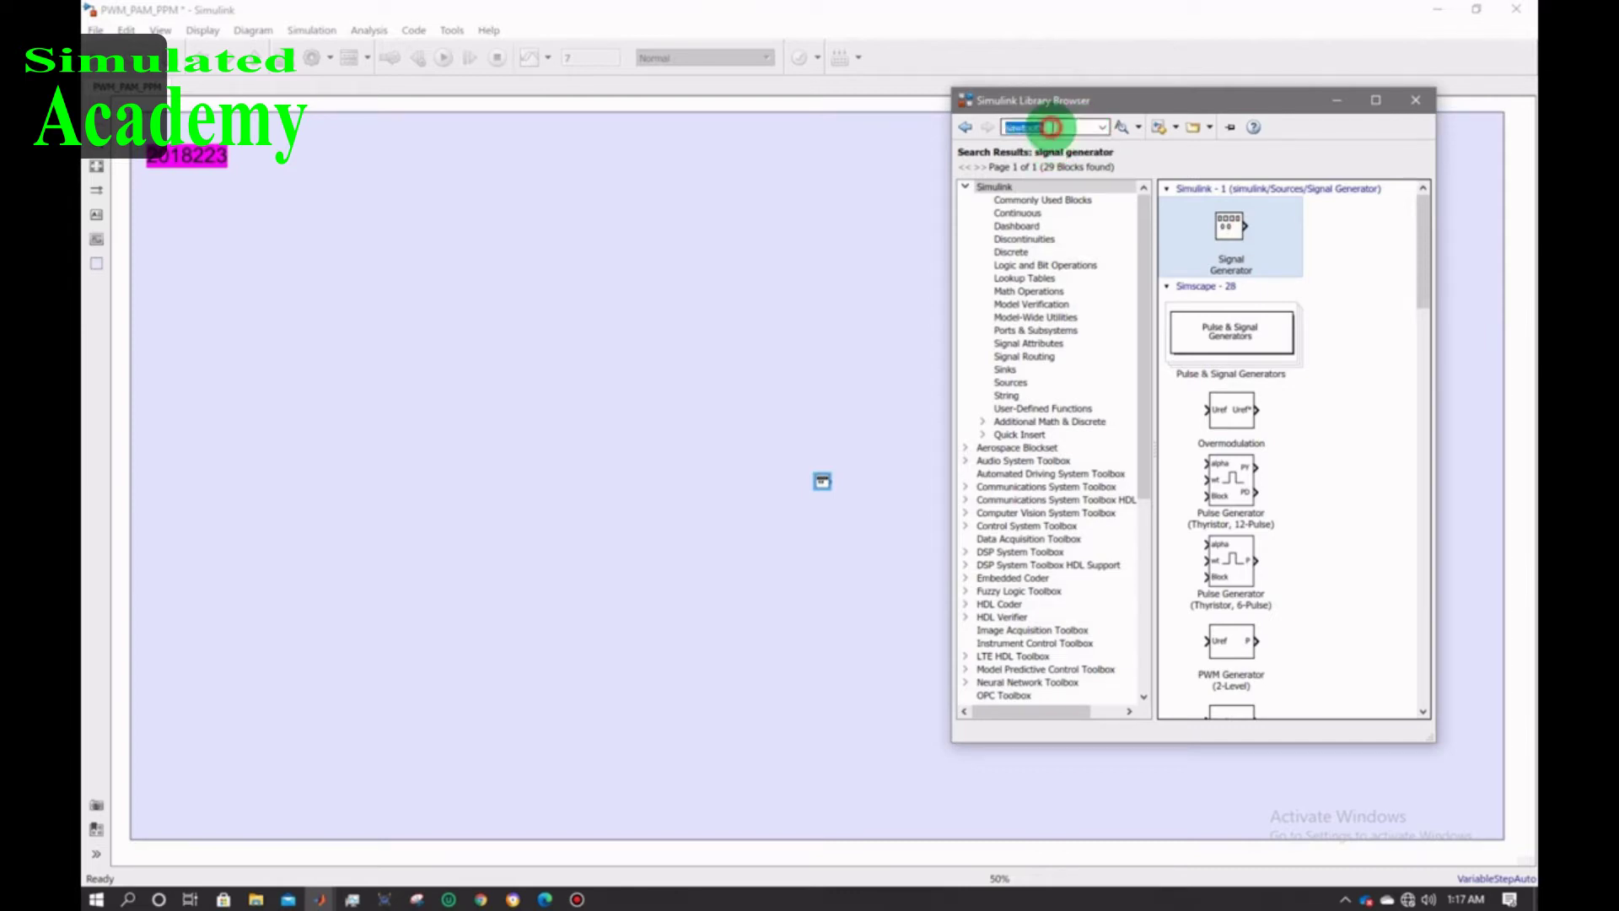
pyautogui.rightClick(1185, 217)
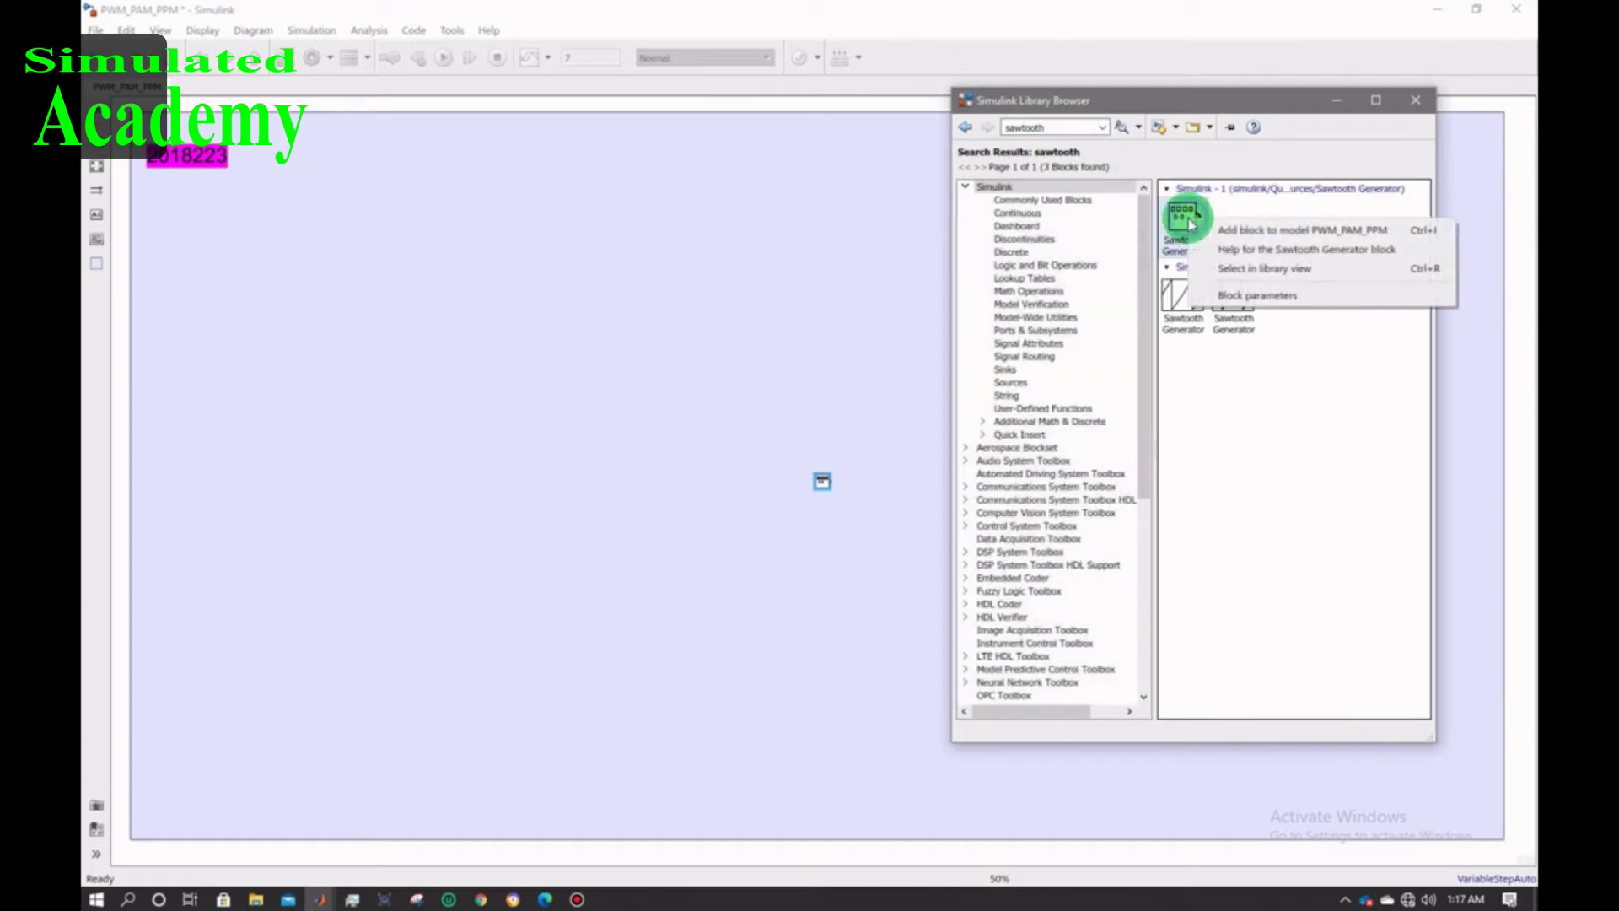
pyautogui.click(1211, 238)
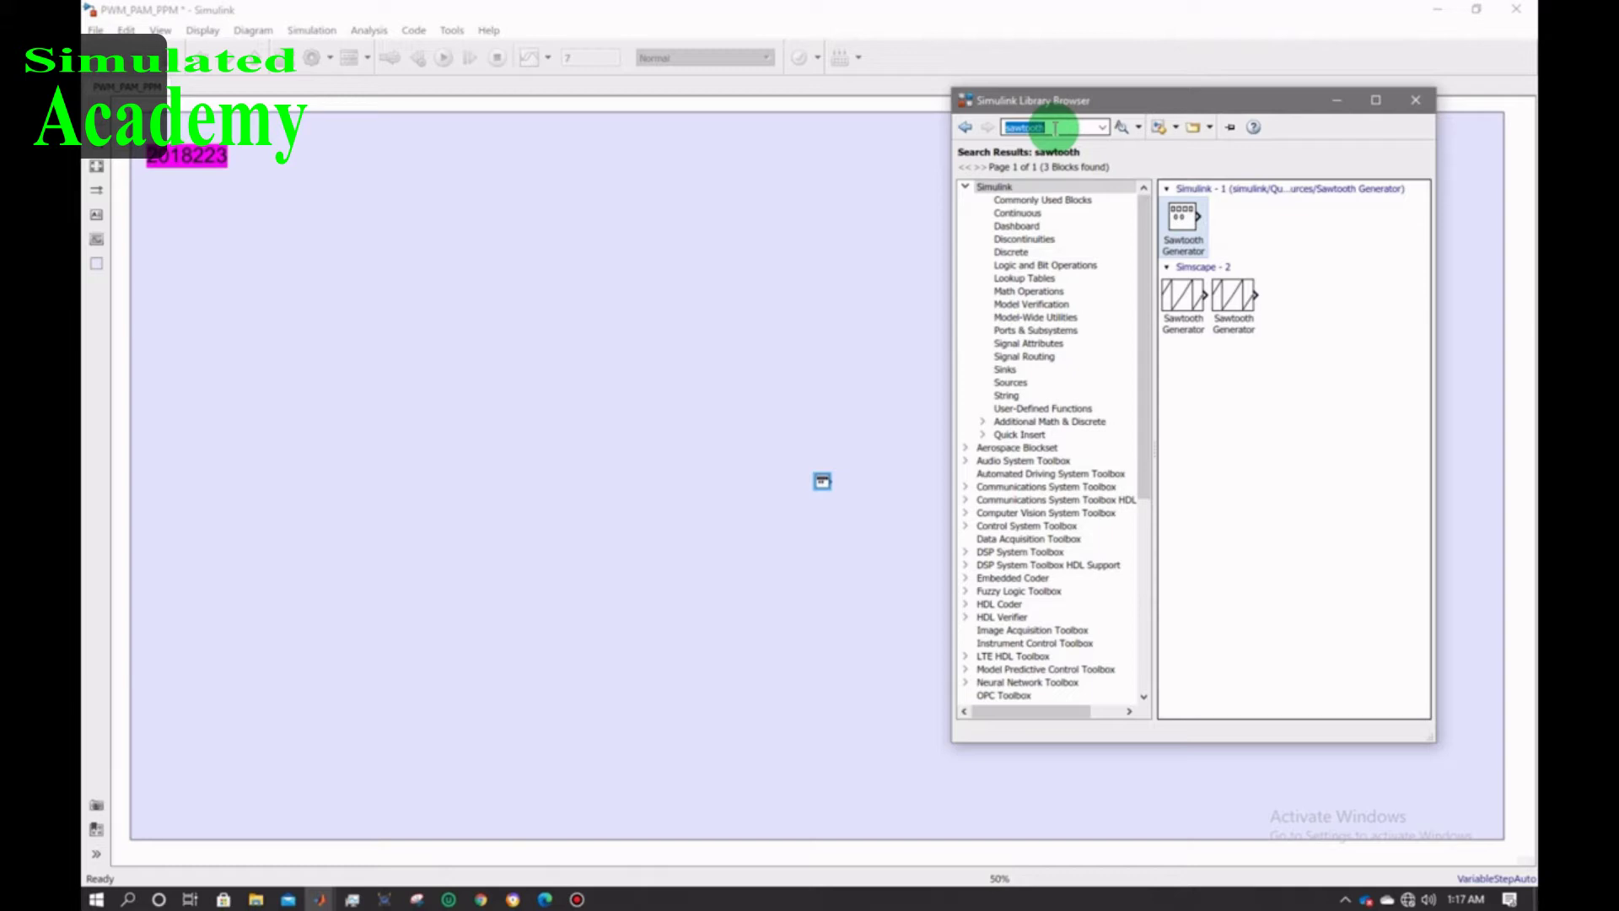
pyautogui.write('pulse generator')
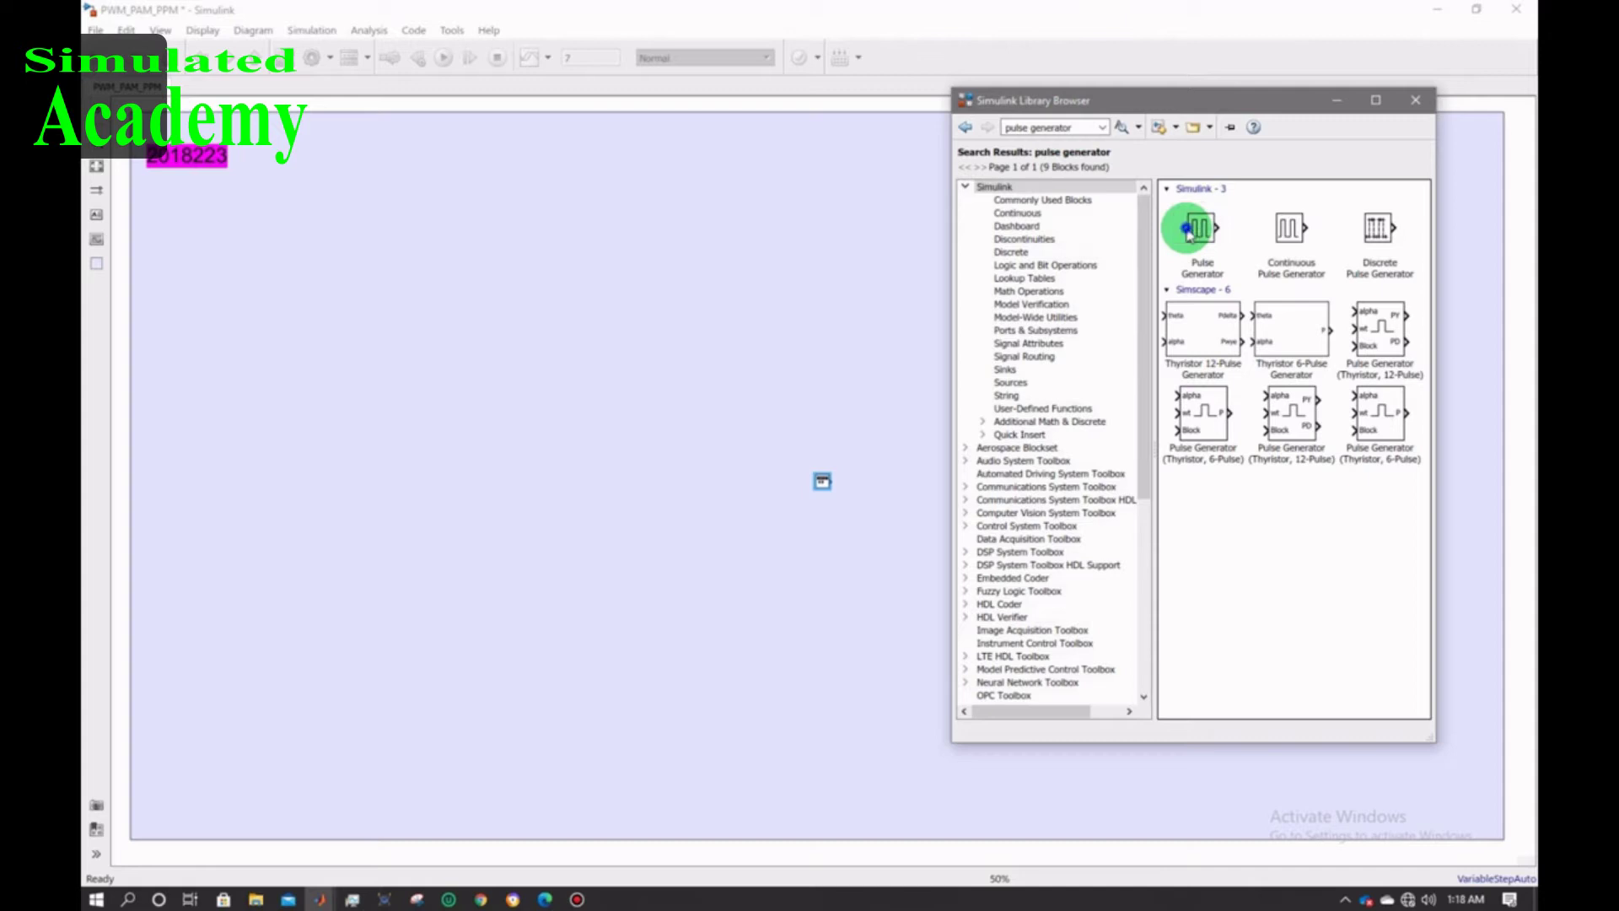
# - Add the Pulse Generator block, then the Product block from a 'multiply' search, to the model
pyautogui.rightClick(1190, 231)
pyautogui.click(1201, 230)
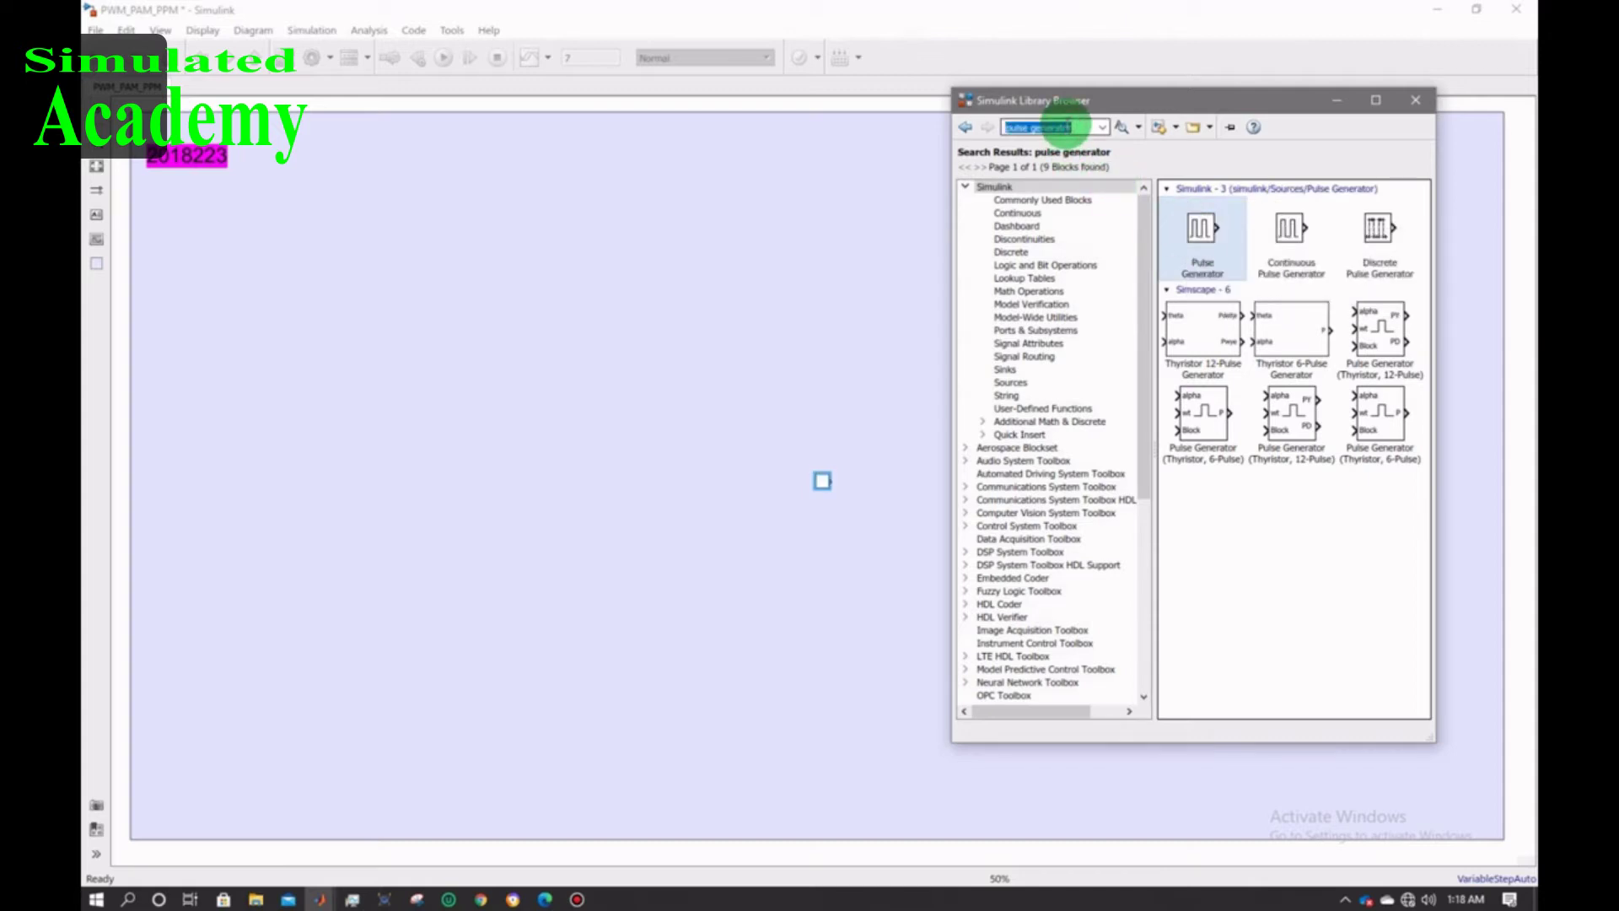
pyautogui.write('m')
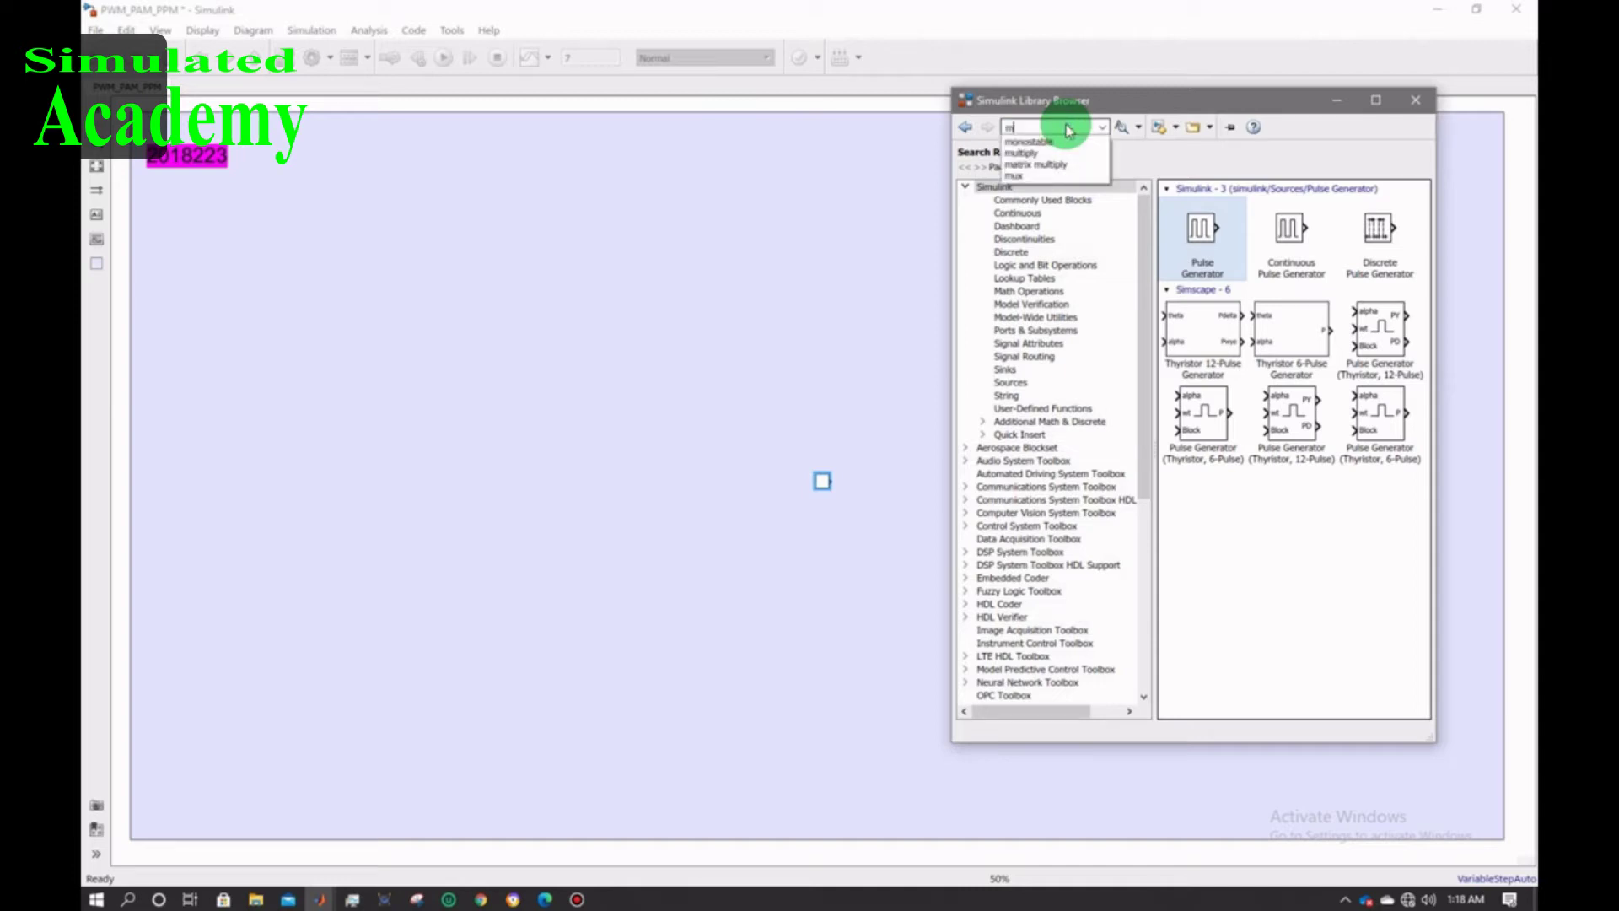
pyautogui.write('ultiply')
pyautogui.click(1054, 141)
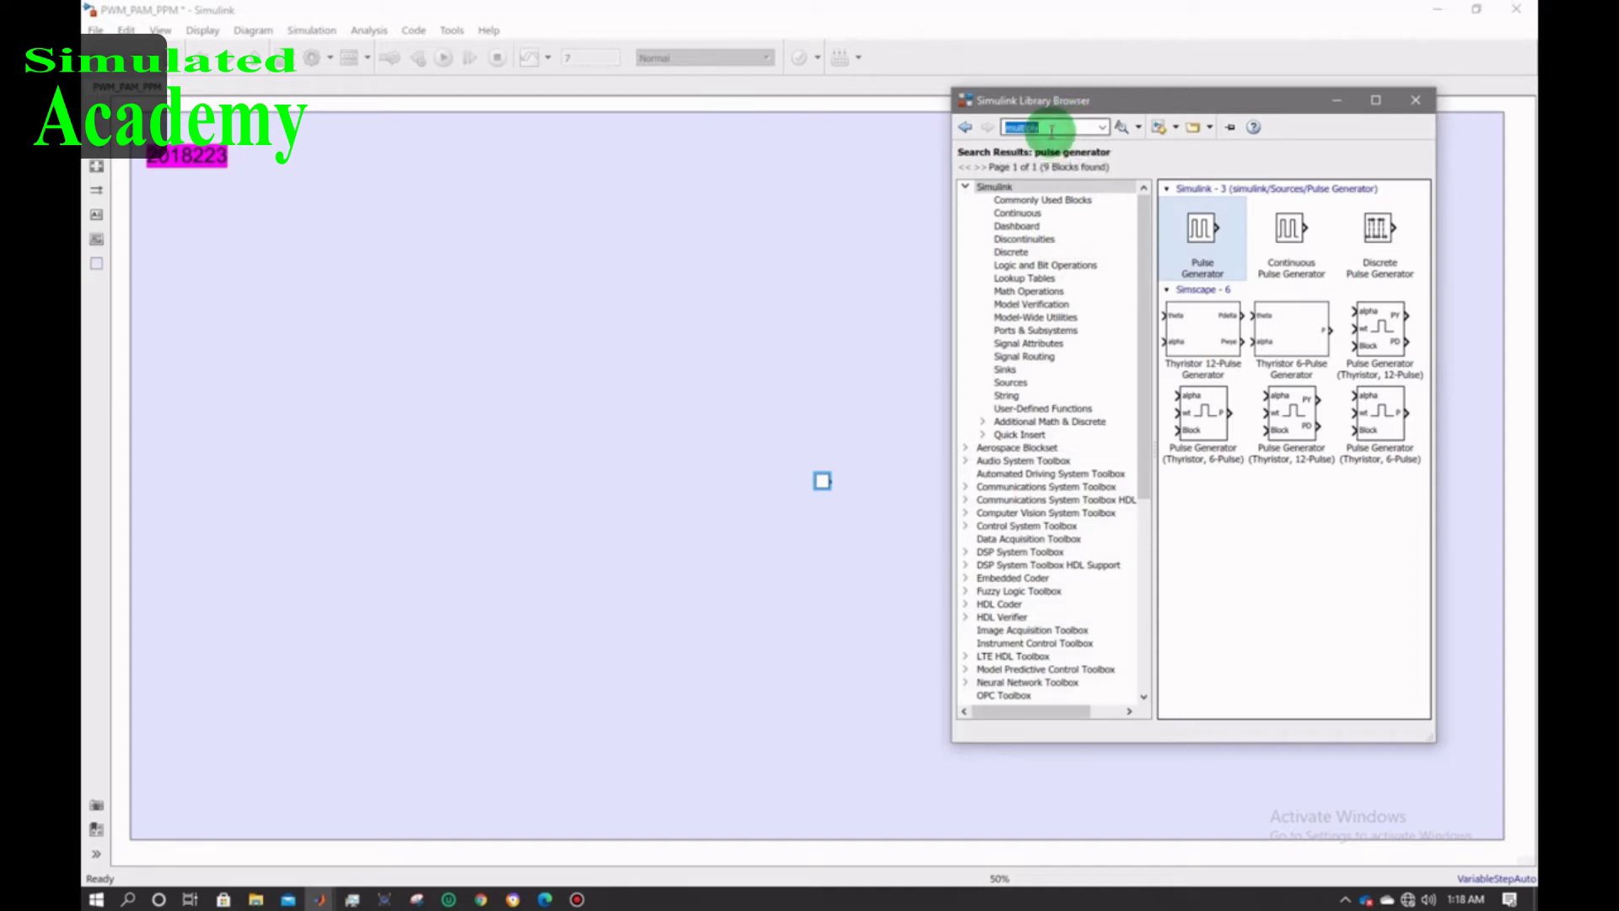
pyautogui.click(1196, 219)
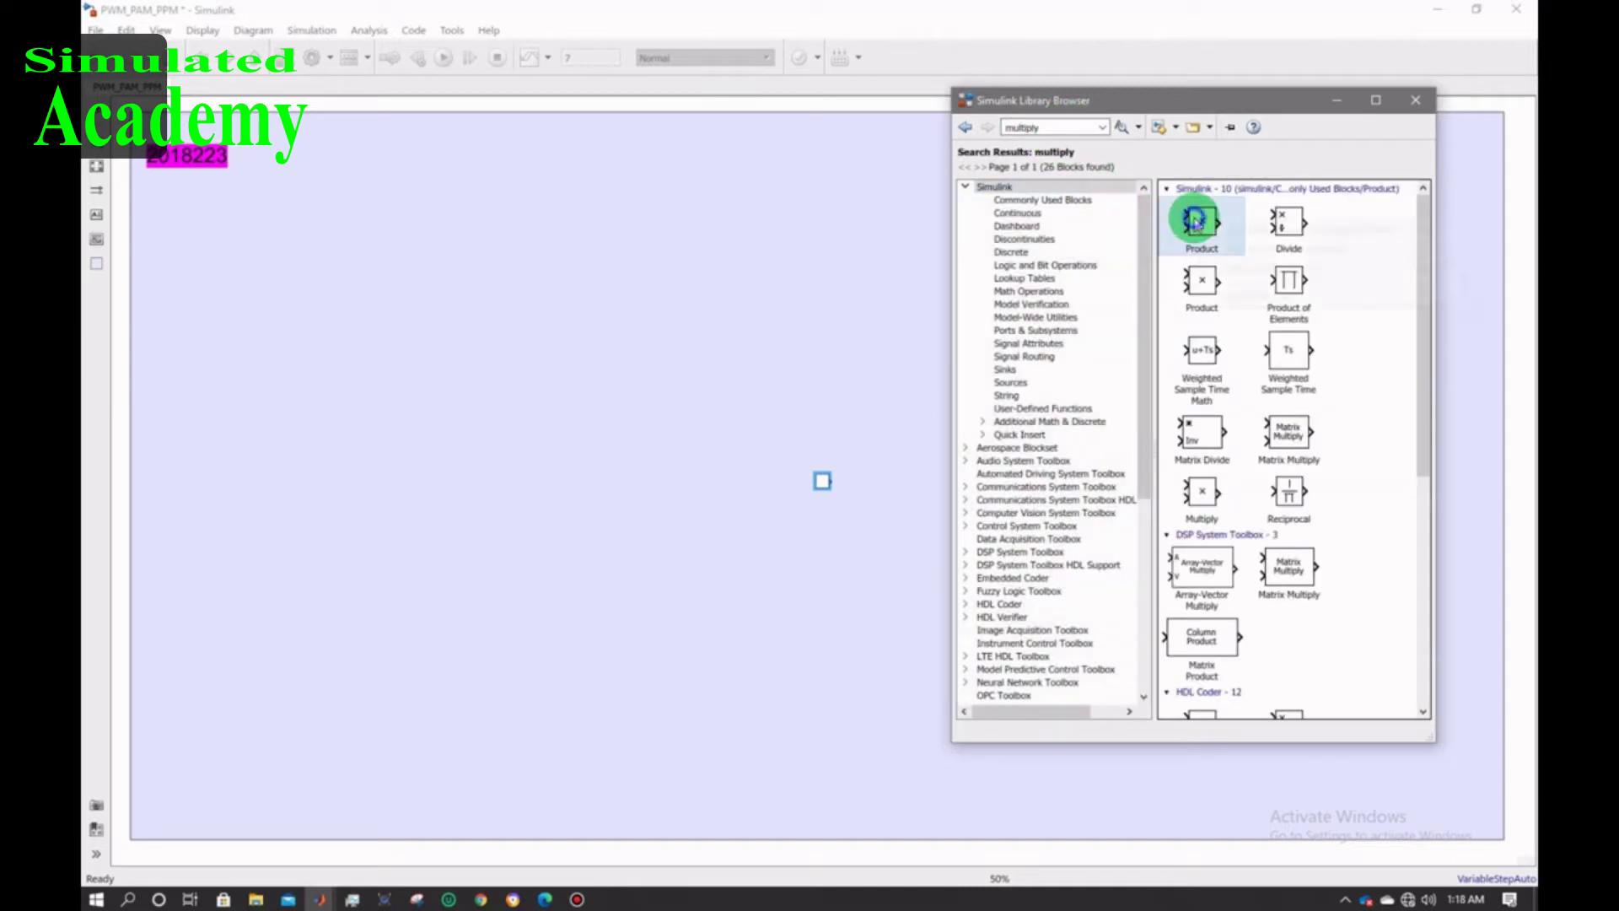
pyautogui.rightClick(1196, 219)
pyautogui.click(1212, 223)
# - Search the library for 'sum' blocks, then for 'compare' blocks
pyautogui.click(1054, 126)
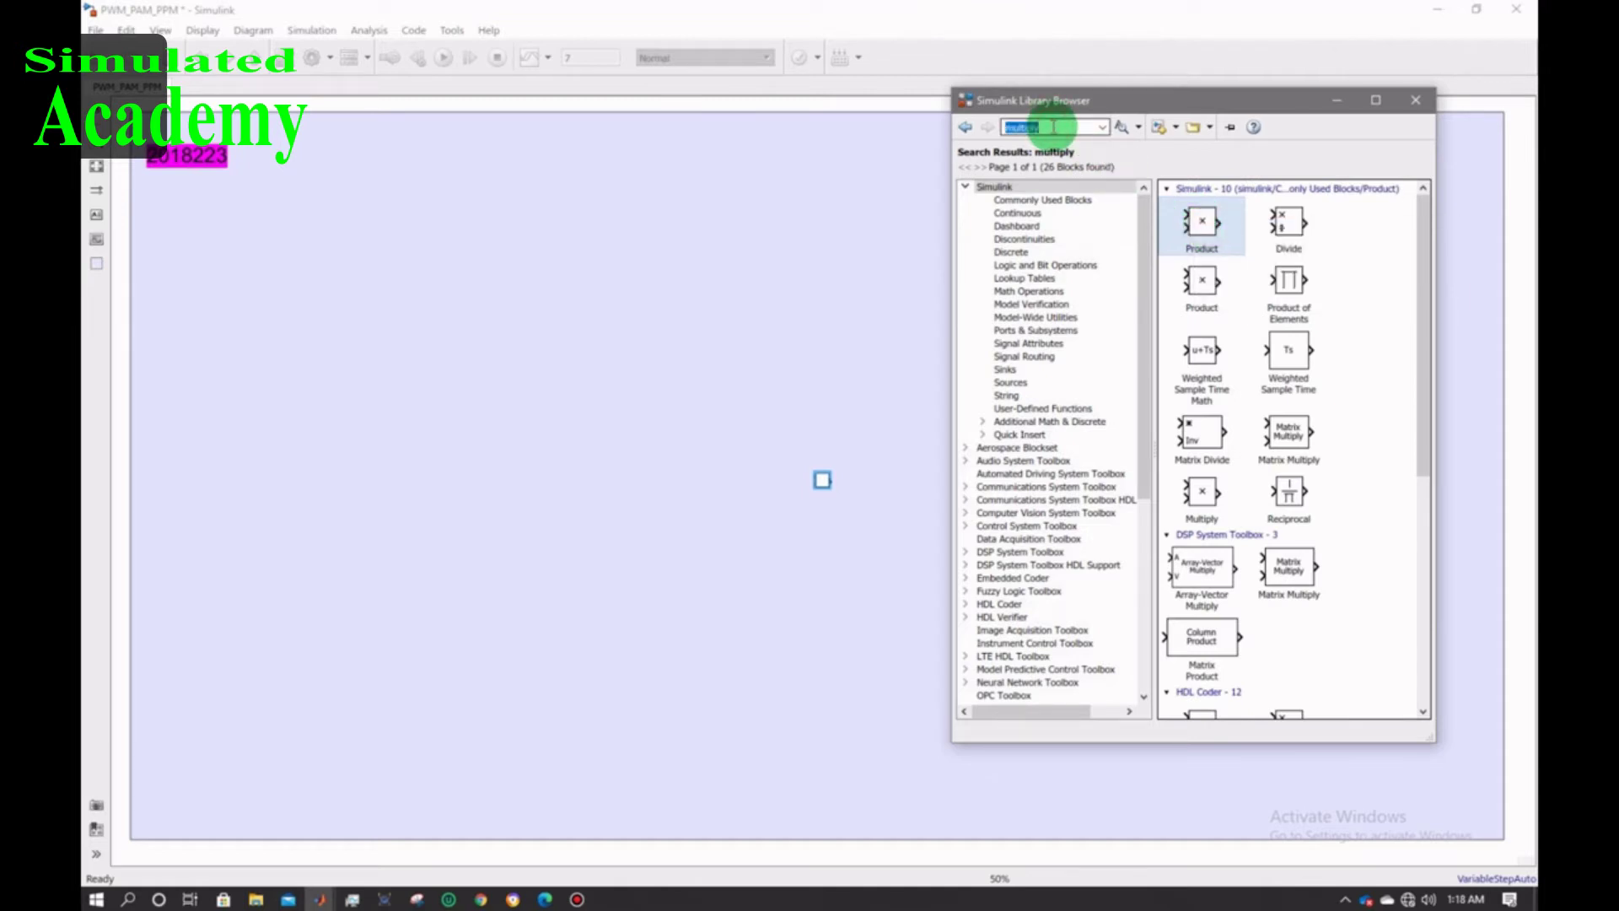
pyautogui.write('s')
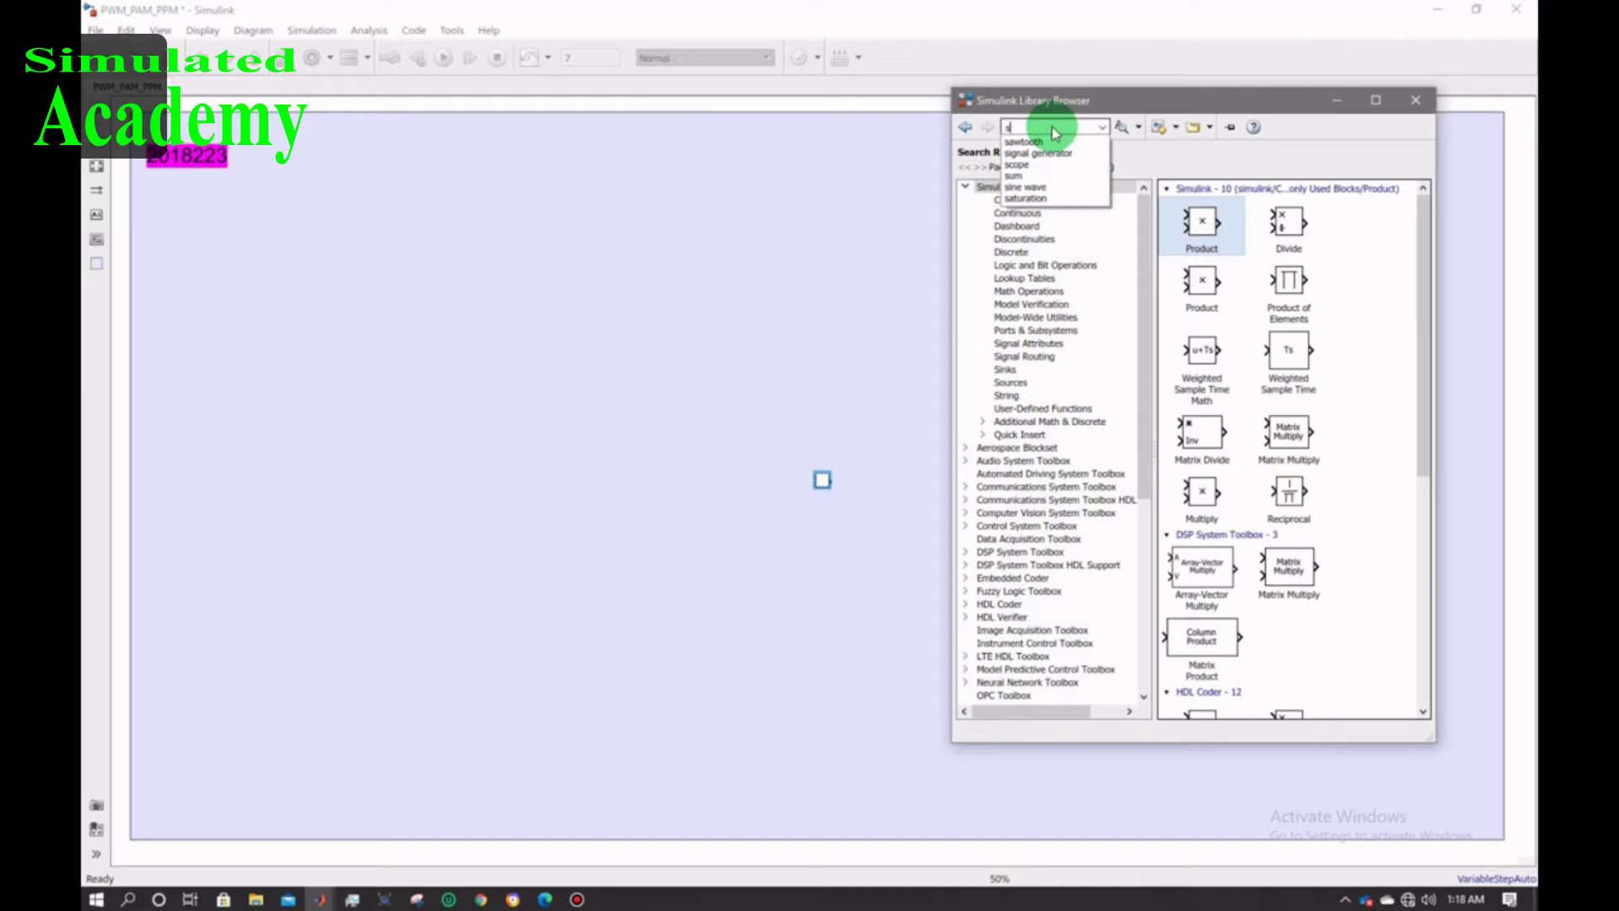
pyautogui.write('um')
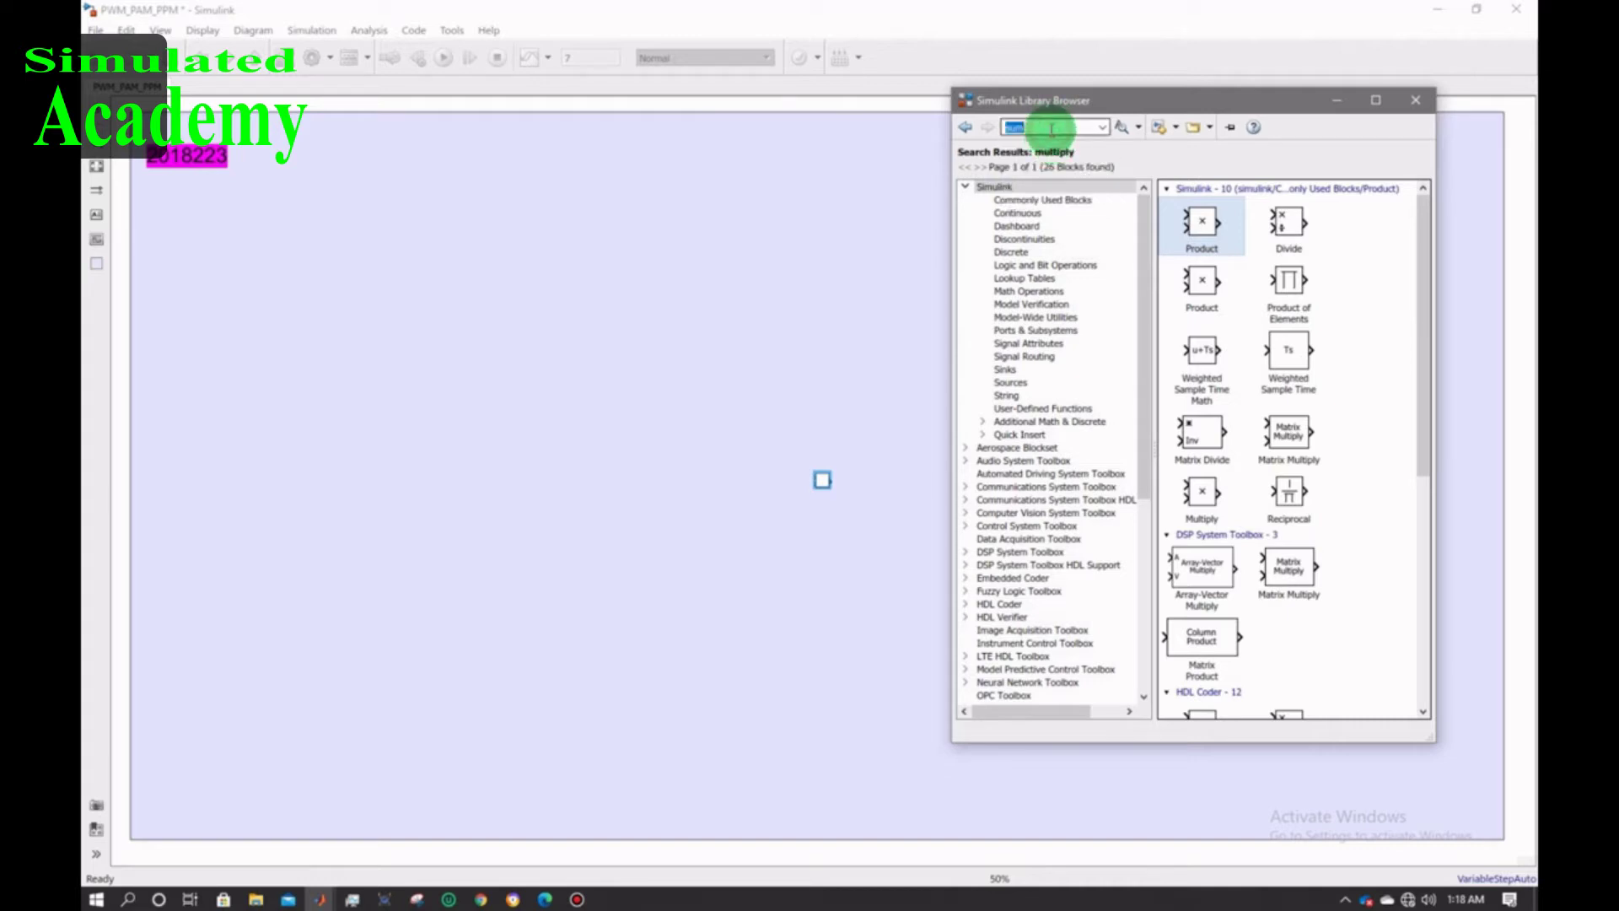
pyautogui.press('Return')
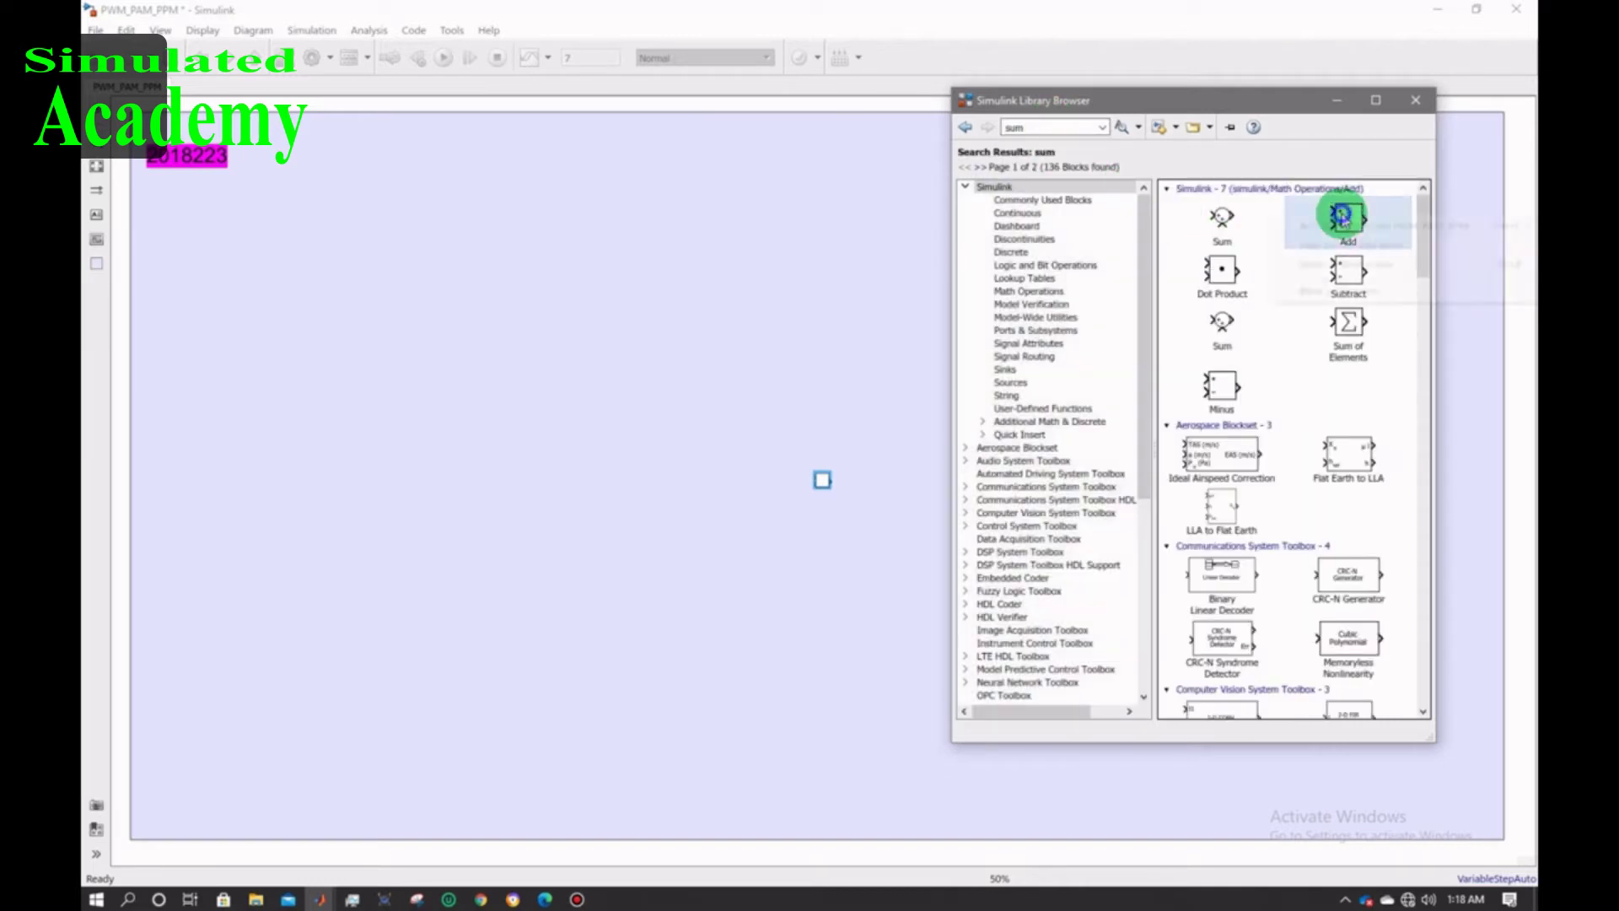
pyautogui.click(1045, 126)
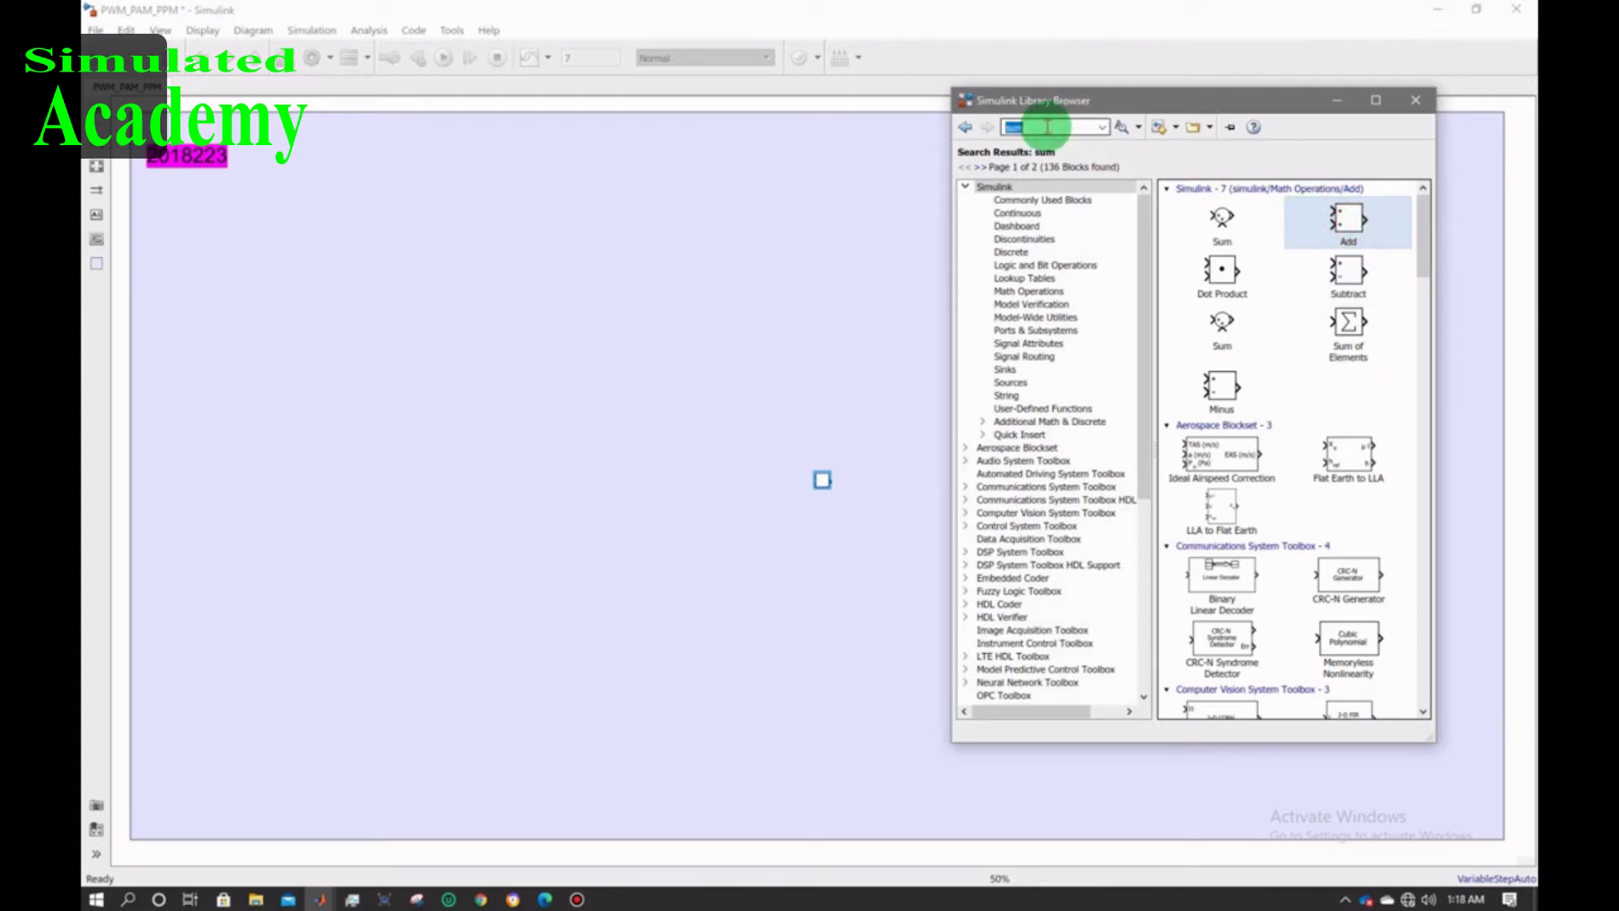
pyautogui.write('com')
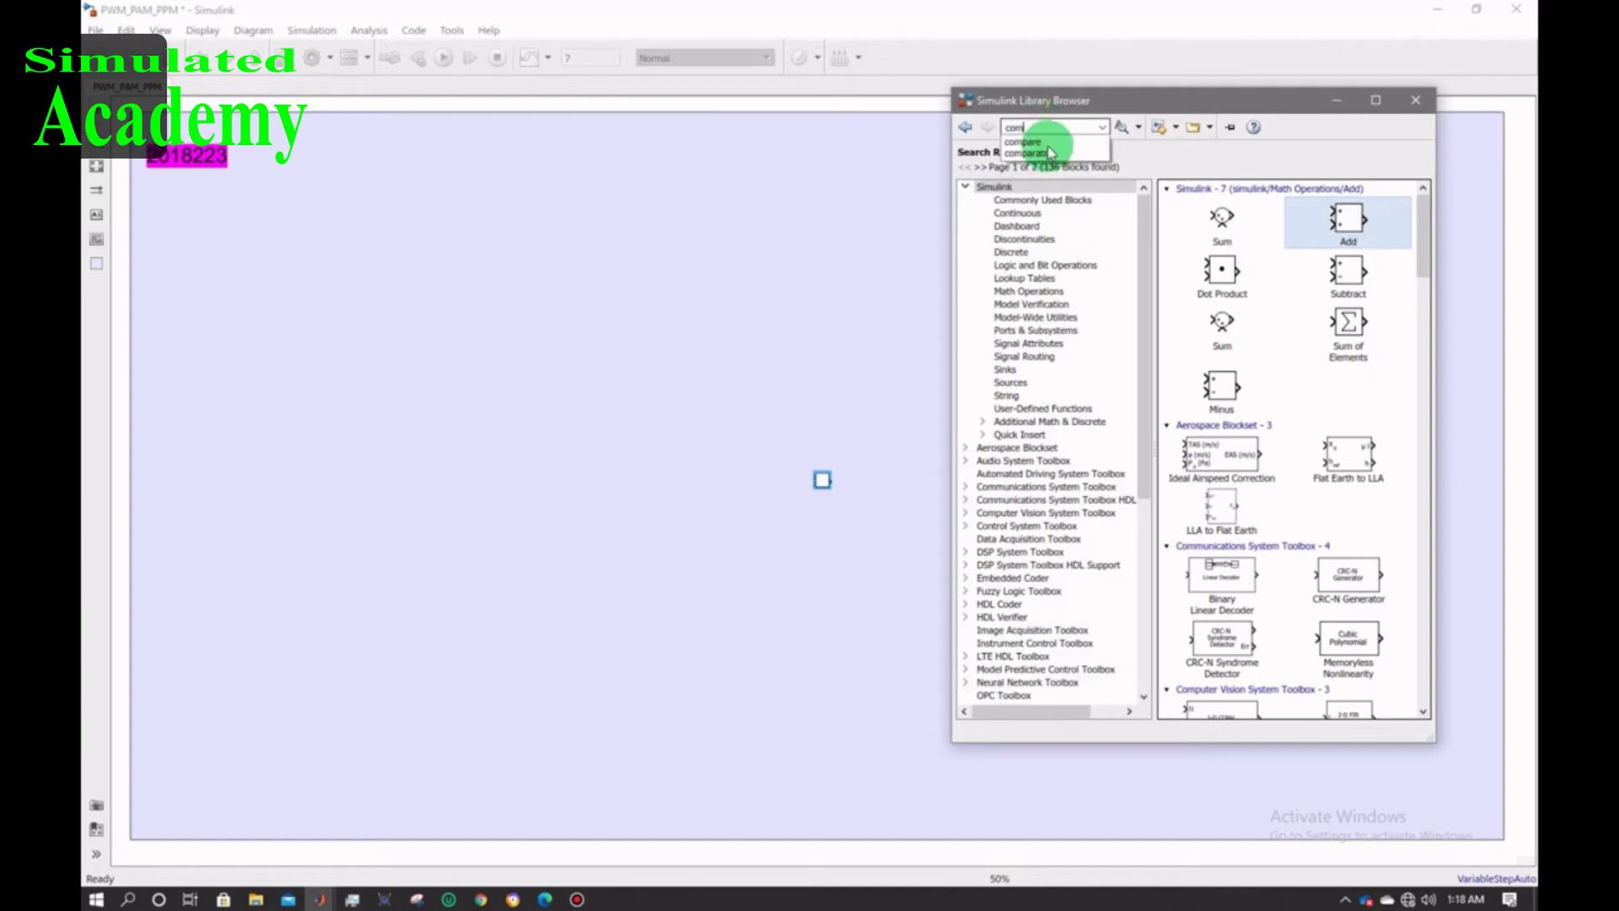
pyautogui.click(1050, 140)
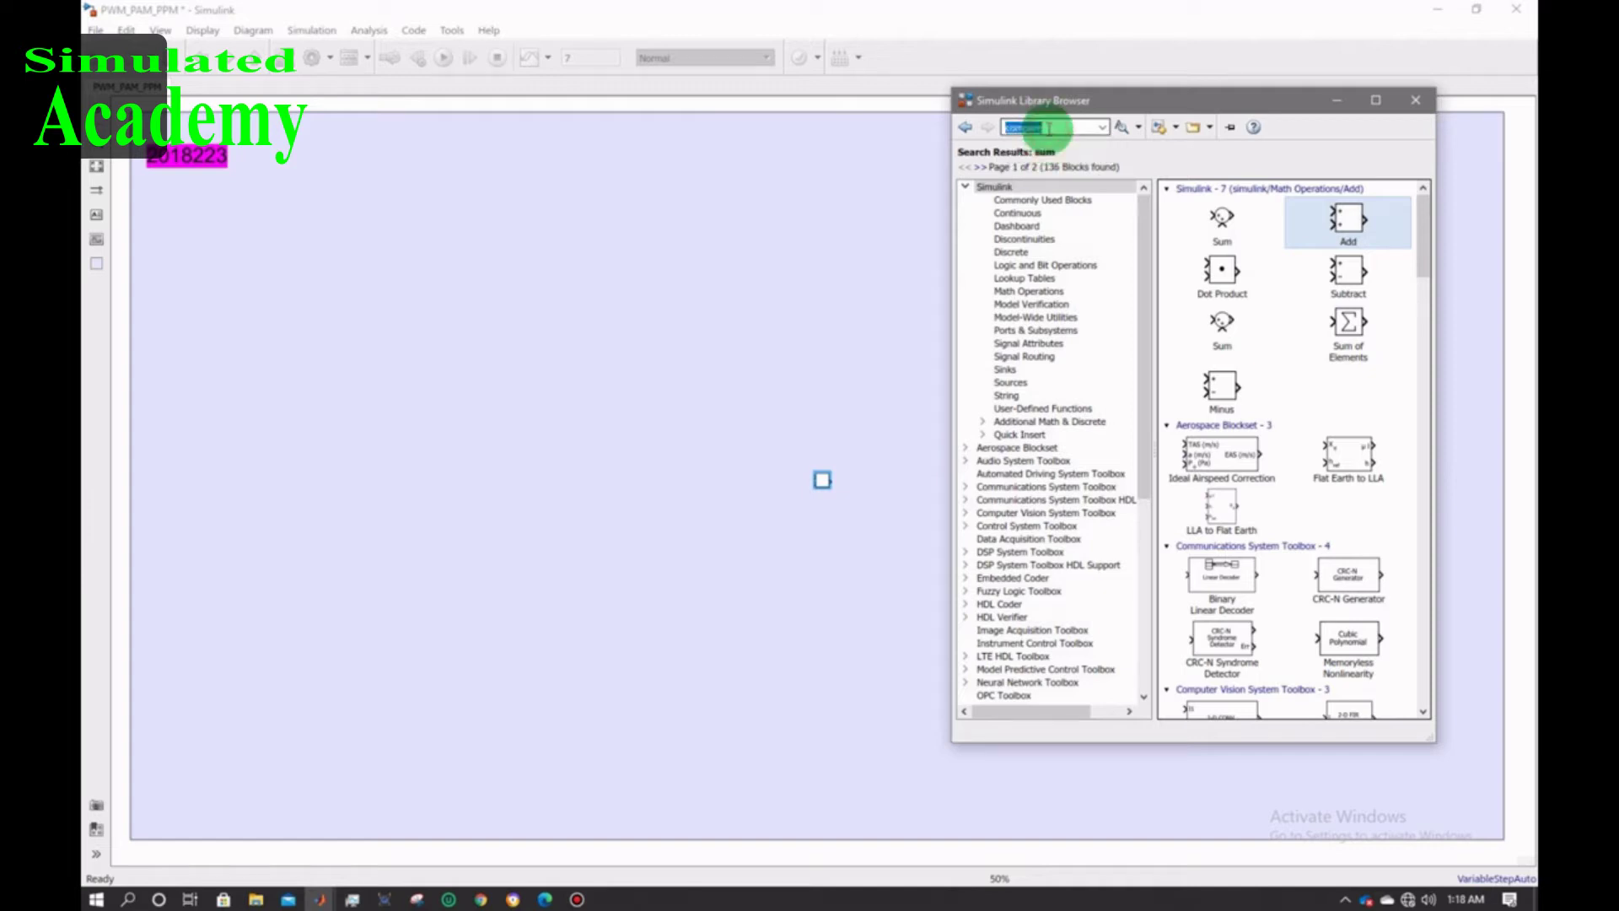
pyautogui.press('Return')
# - Add the Compare To Zero block, then the NOT block from a 'logical operator' search
pyautogui.click(1299, 226)
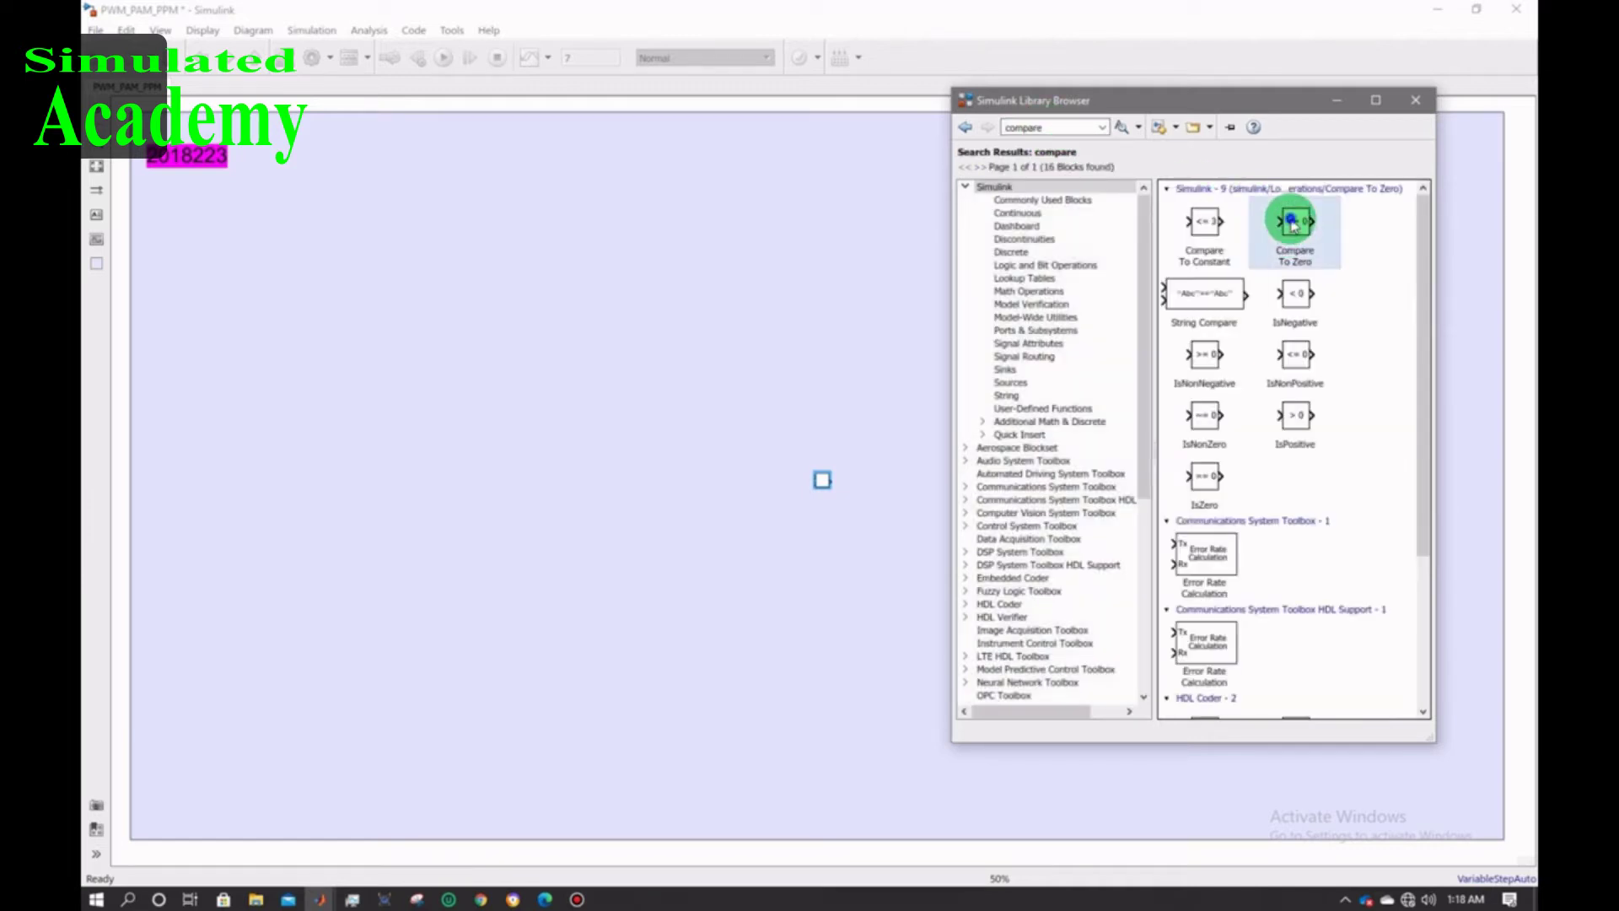
pyautogui.rightClick(1300, 228)
pyautogui.click(1304, 231)
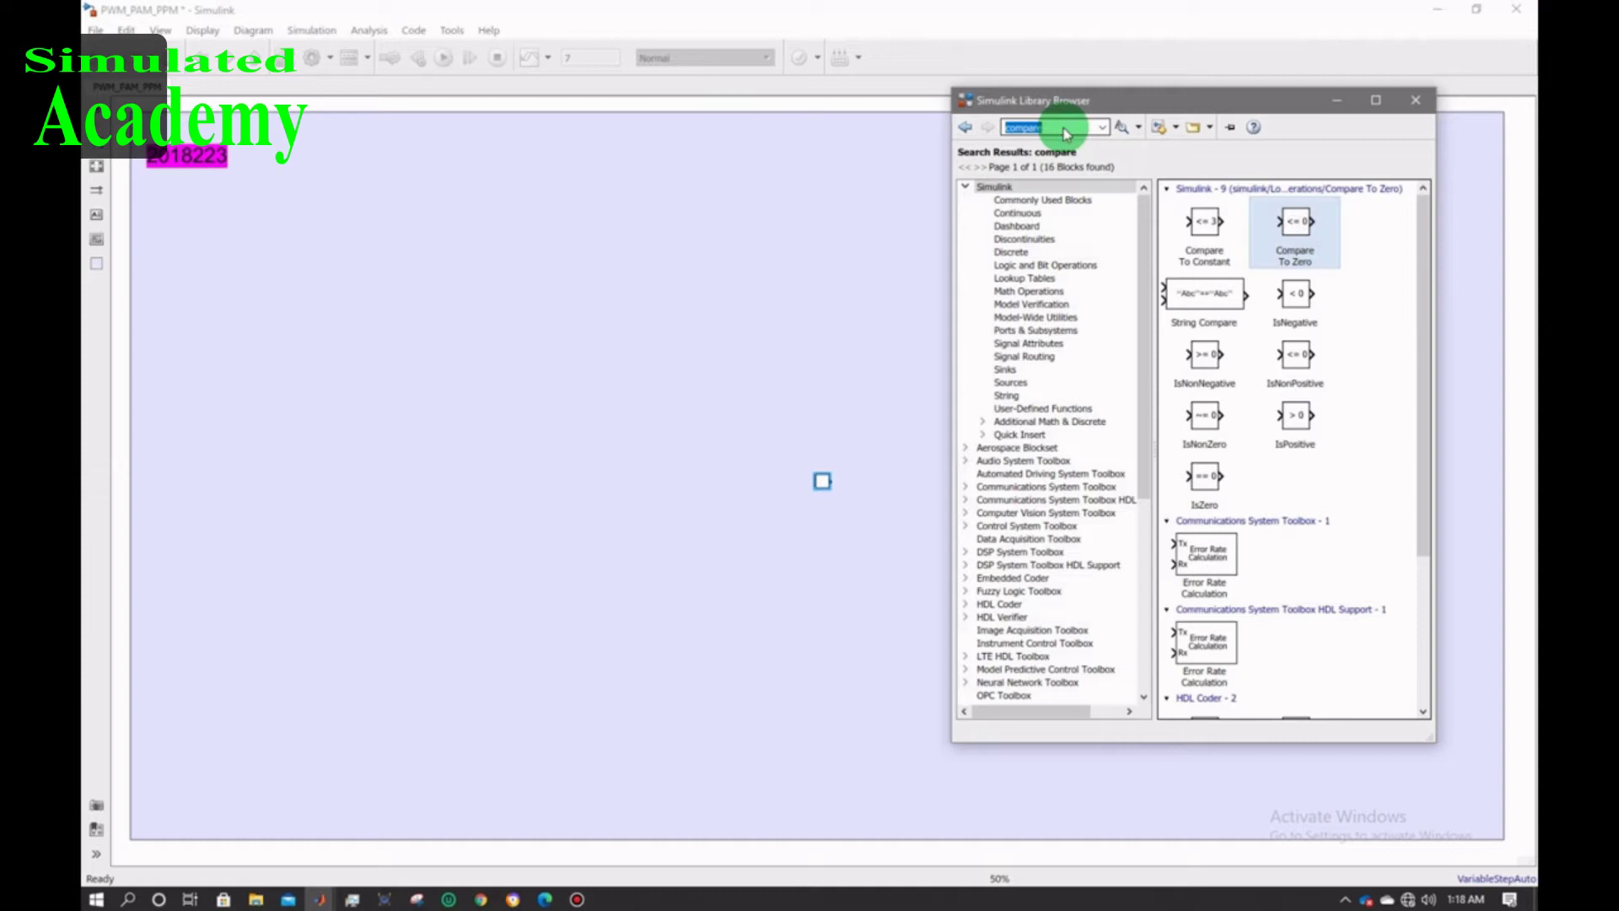
pyautogui.write('logical operator')
pyautogui.press('Return')
pyautogui.click(1403, 218)
pyautogui.rightClick(1403, 221)
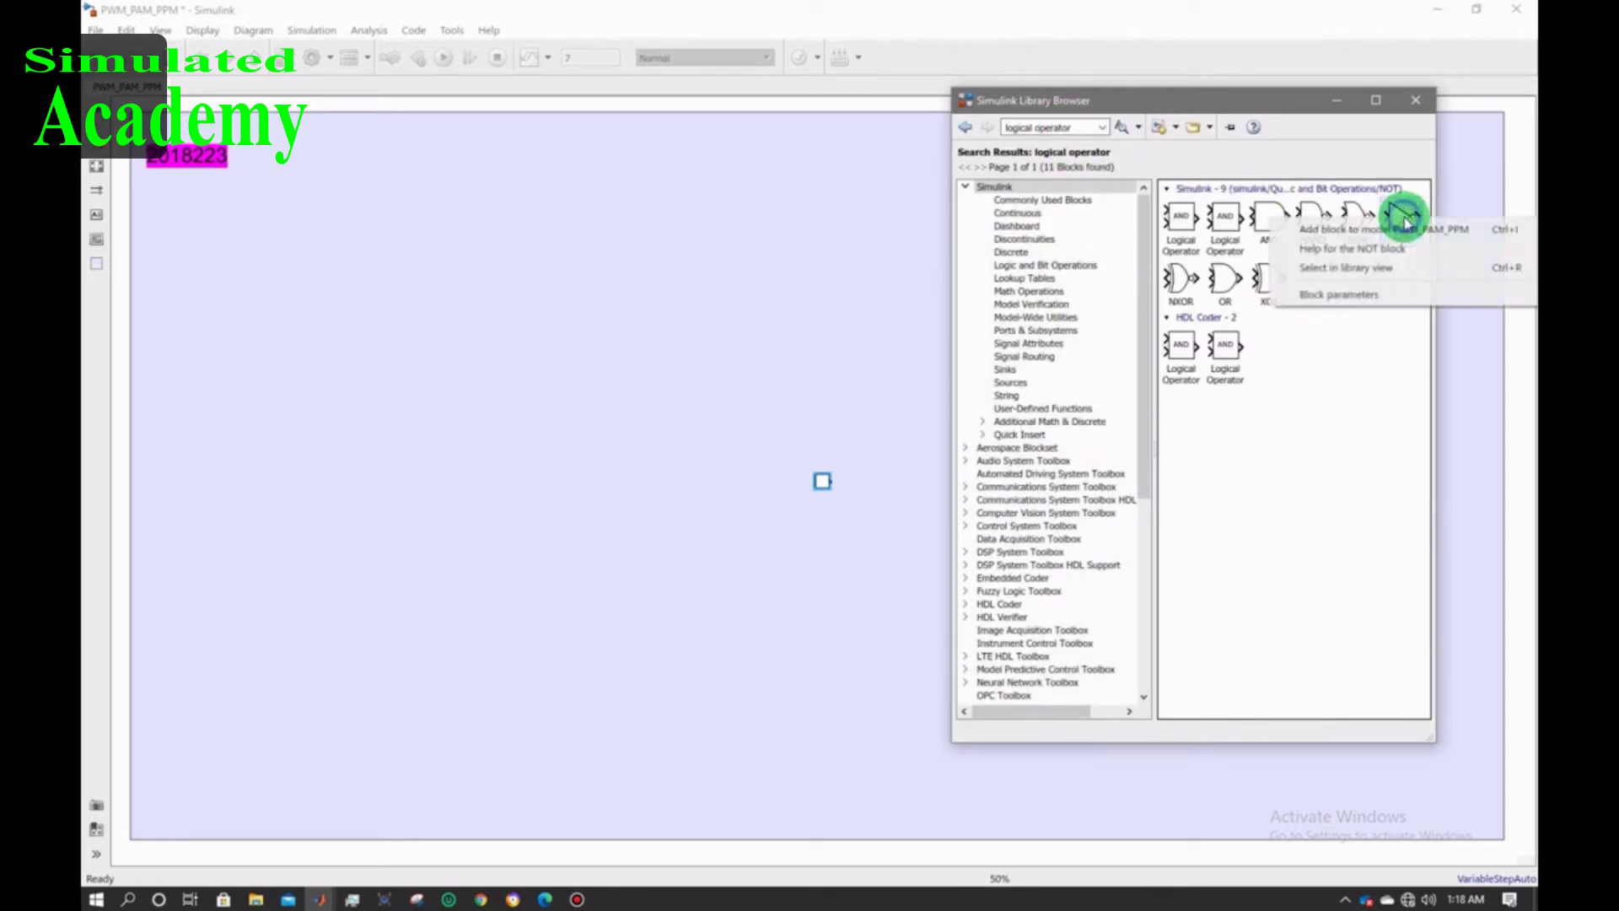
pyautogui.click(1402, 230)
# - Search 'monostable' and add the Monostable block to the model
pyautogui.tripleClick(1072, 128)
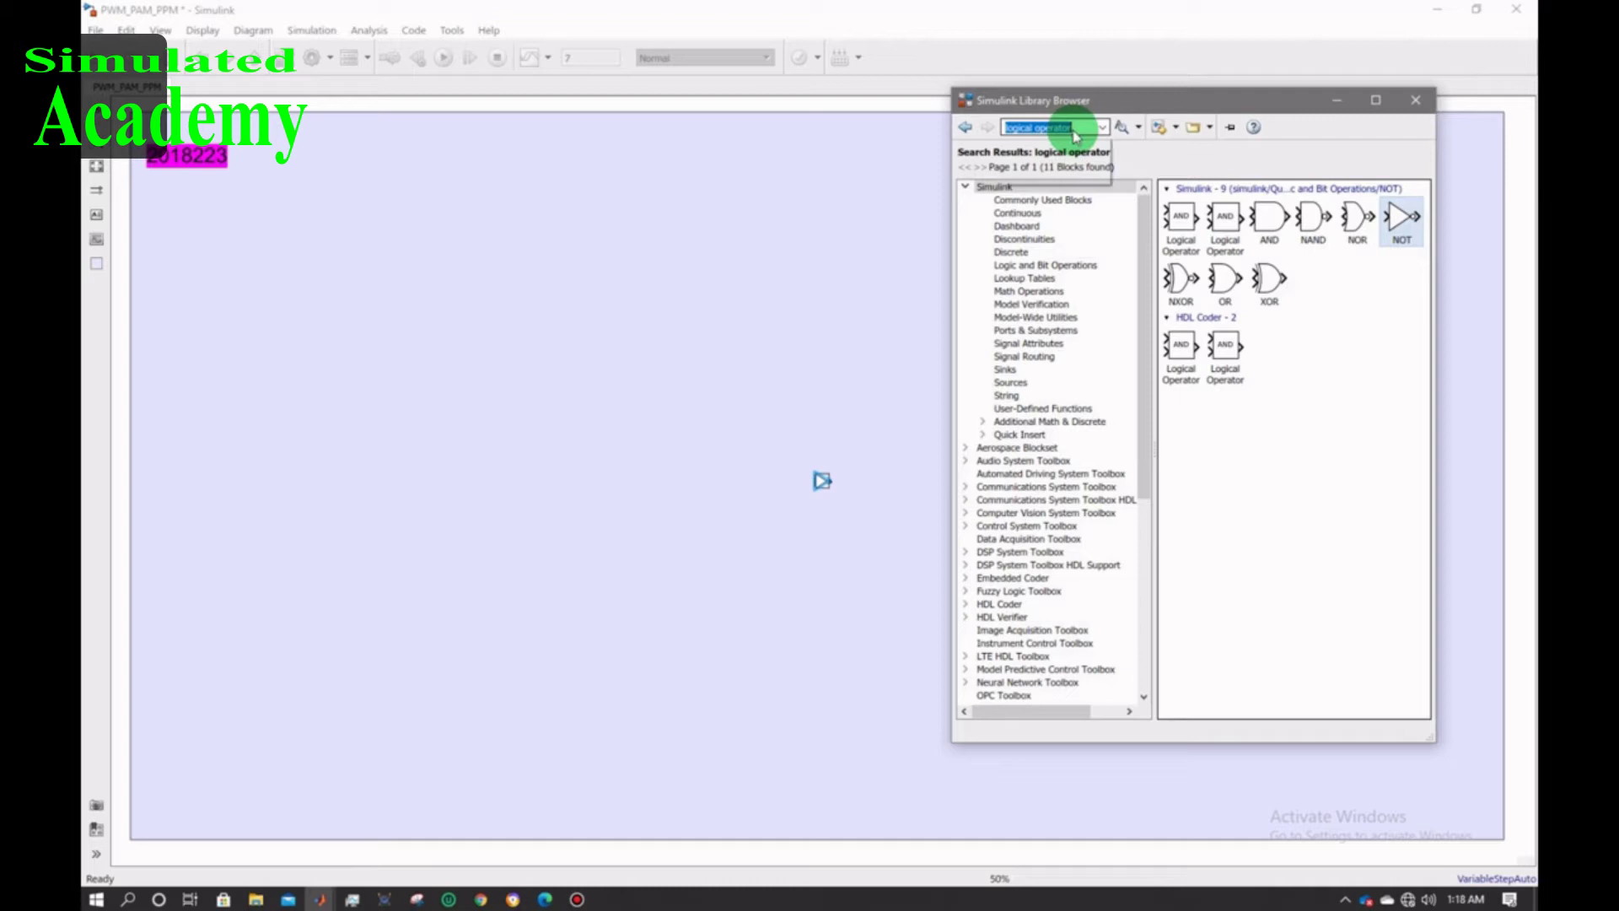
pyautogui.write('m')
pyautogui.click(1064, 142)
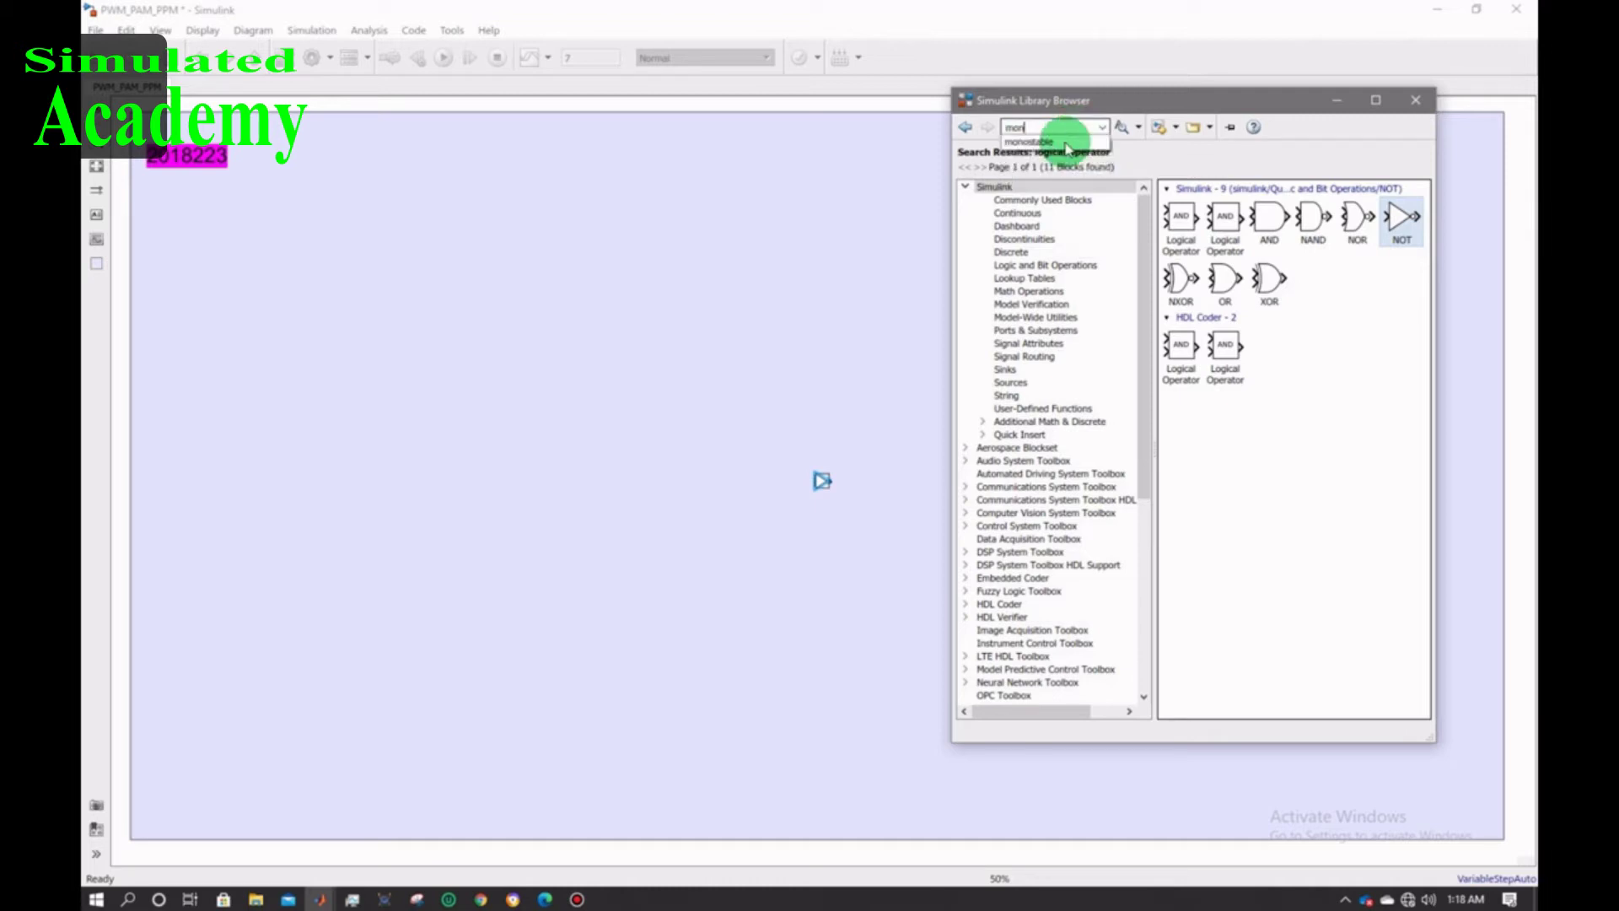
pyautogui.press('Return')
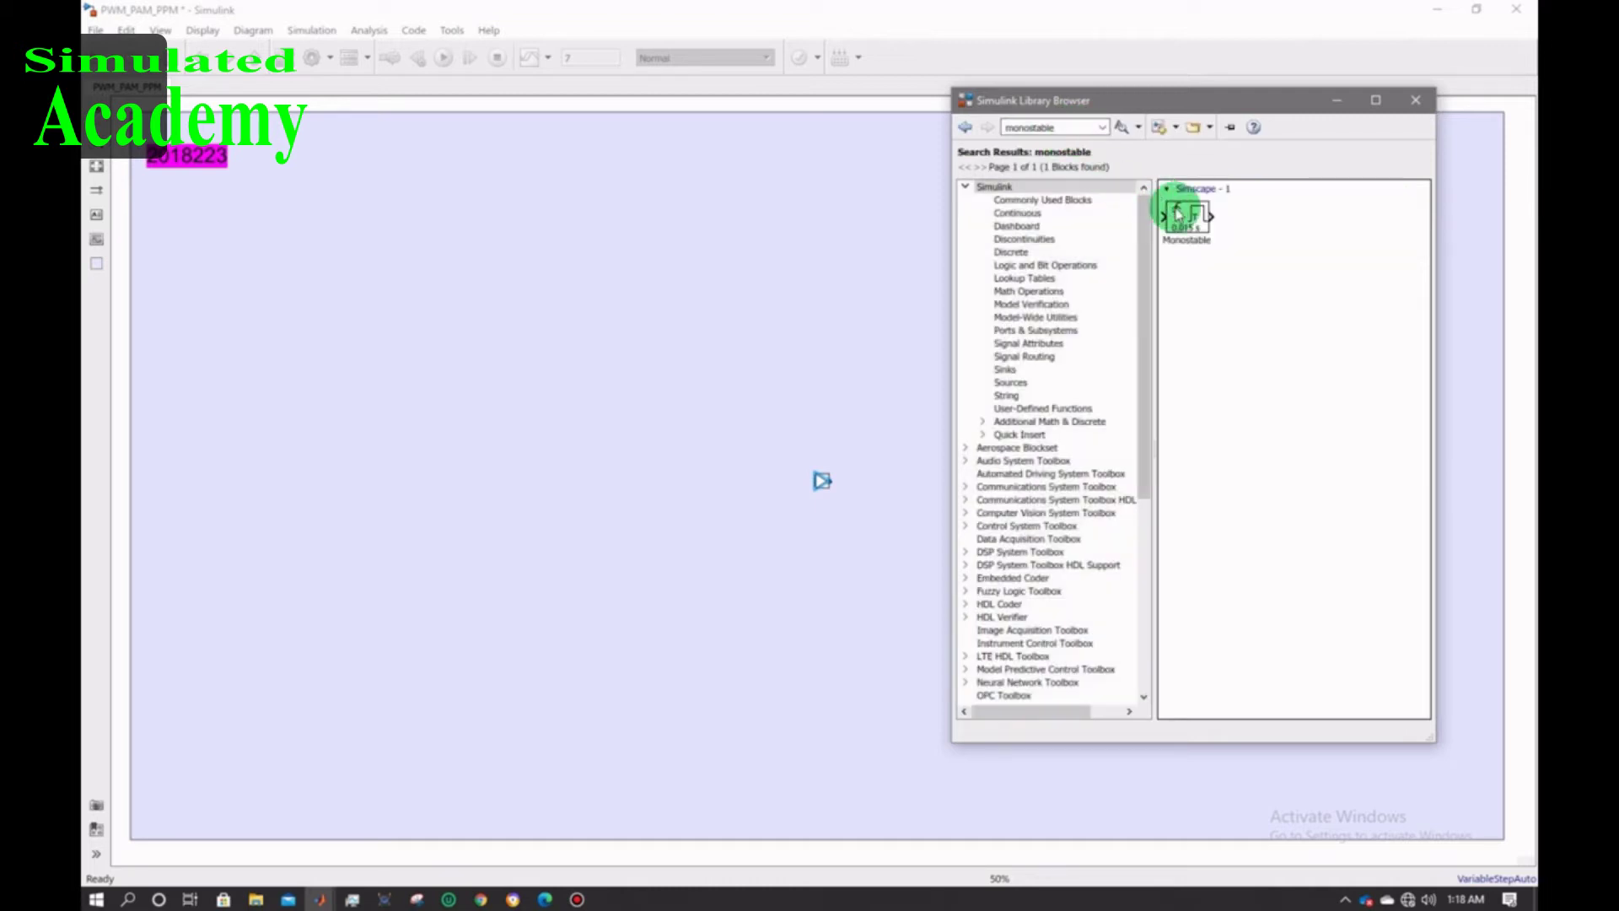
pyautogui.rightClick(1185, 217)
pyautogui.click(1190, 221)
# - Search 'scope' and add the Scope block to the model
pyautogui.click(1061, 125)
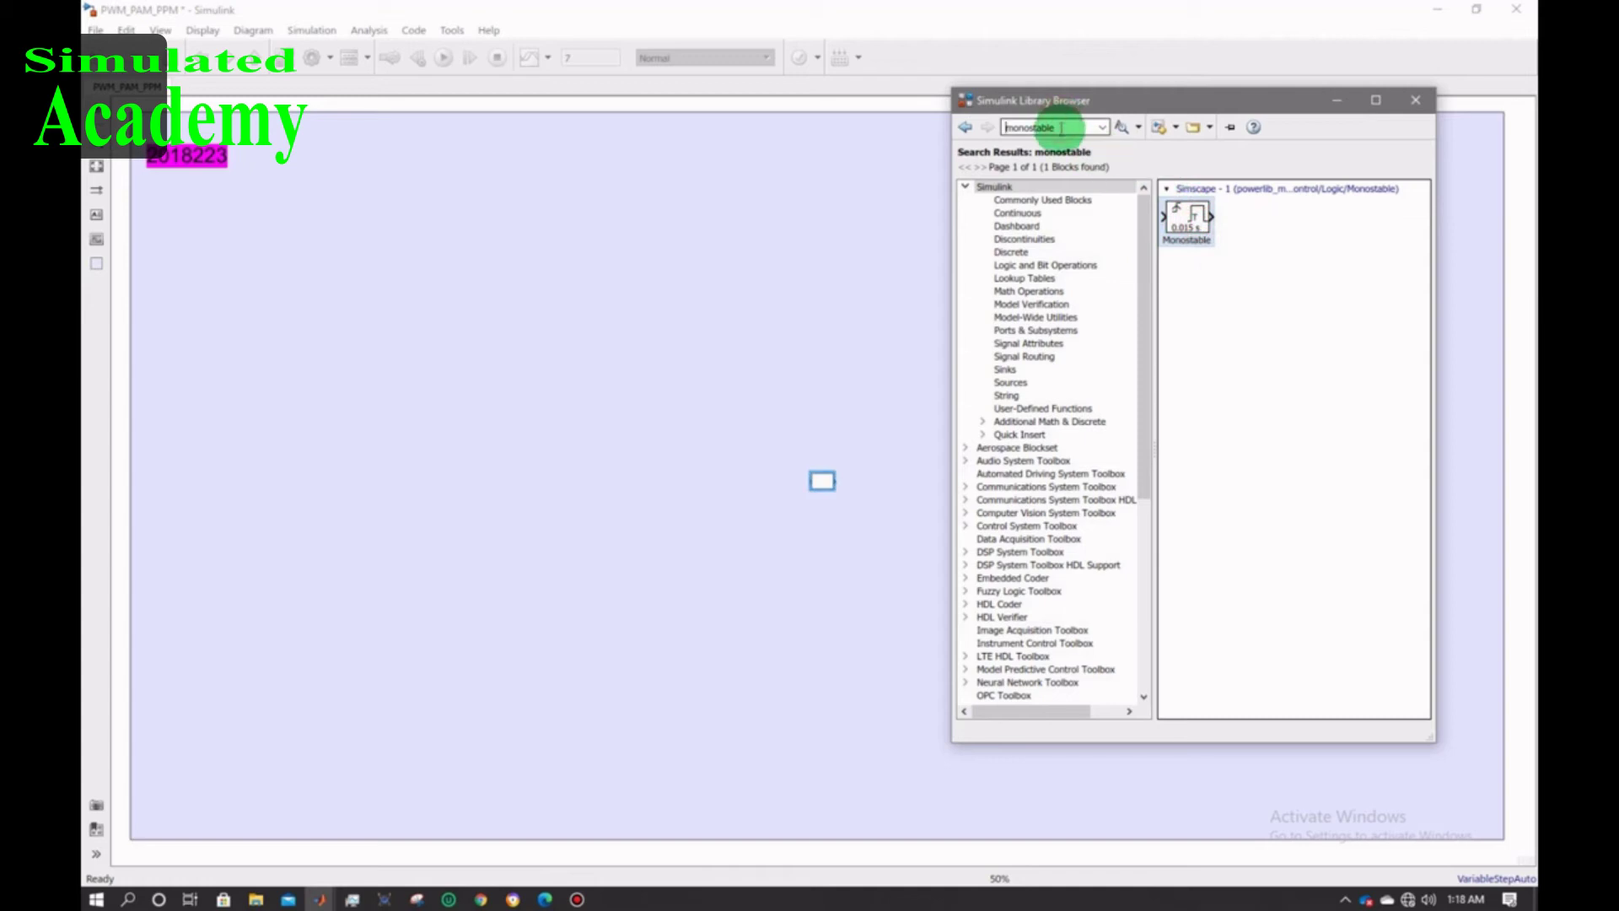
pyautogui.write('scope')
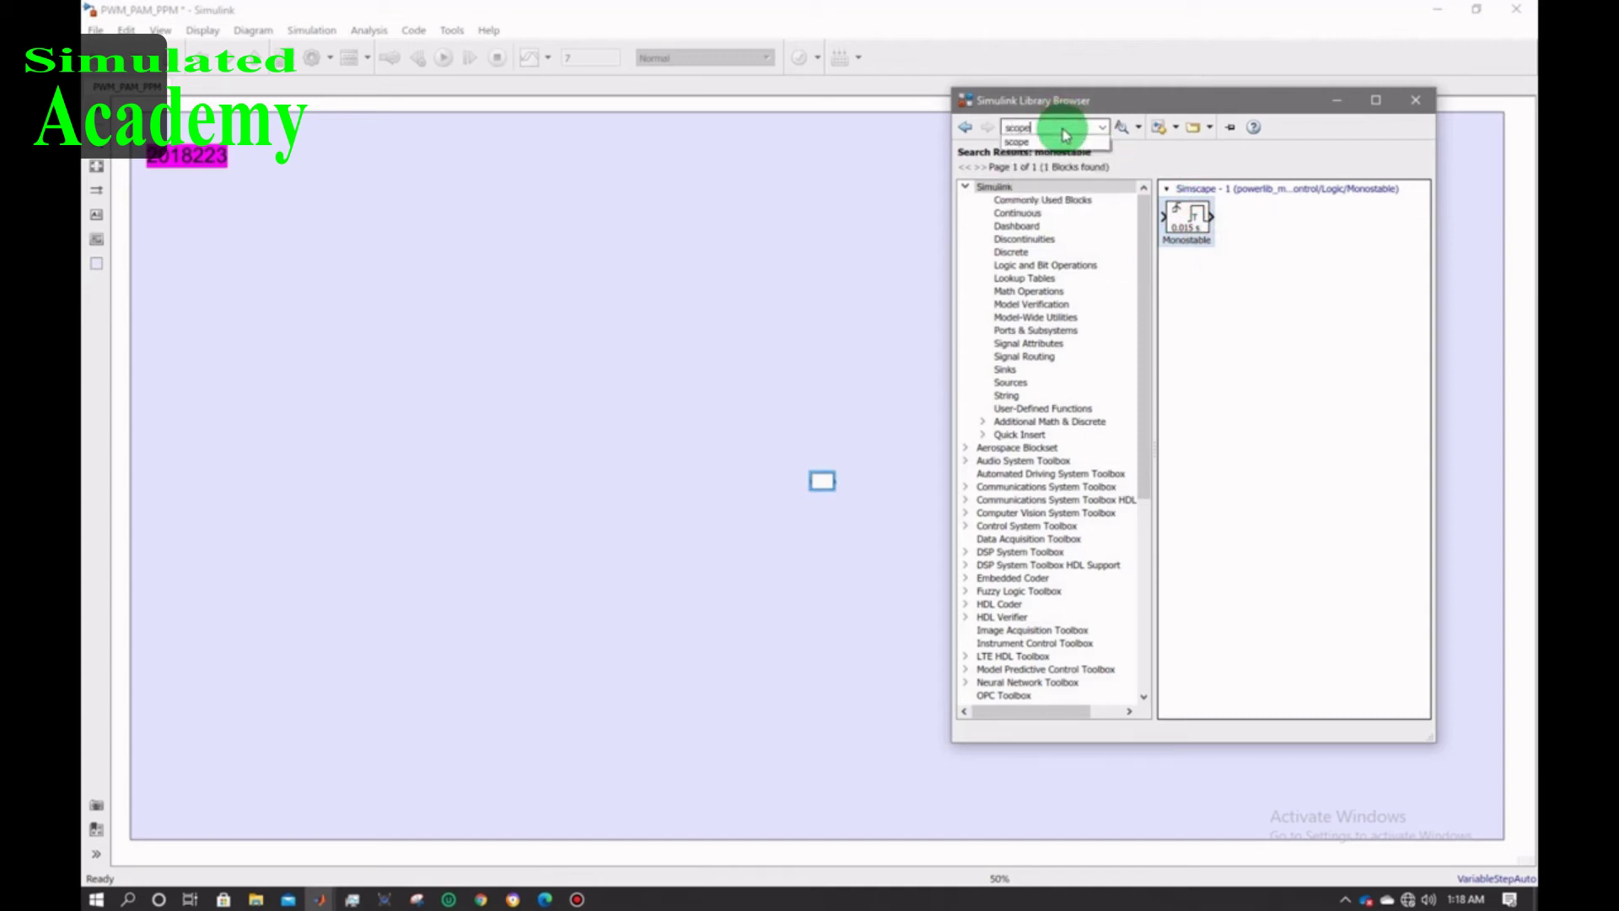
pyautogui.press('Return')
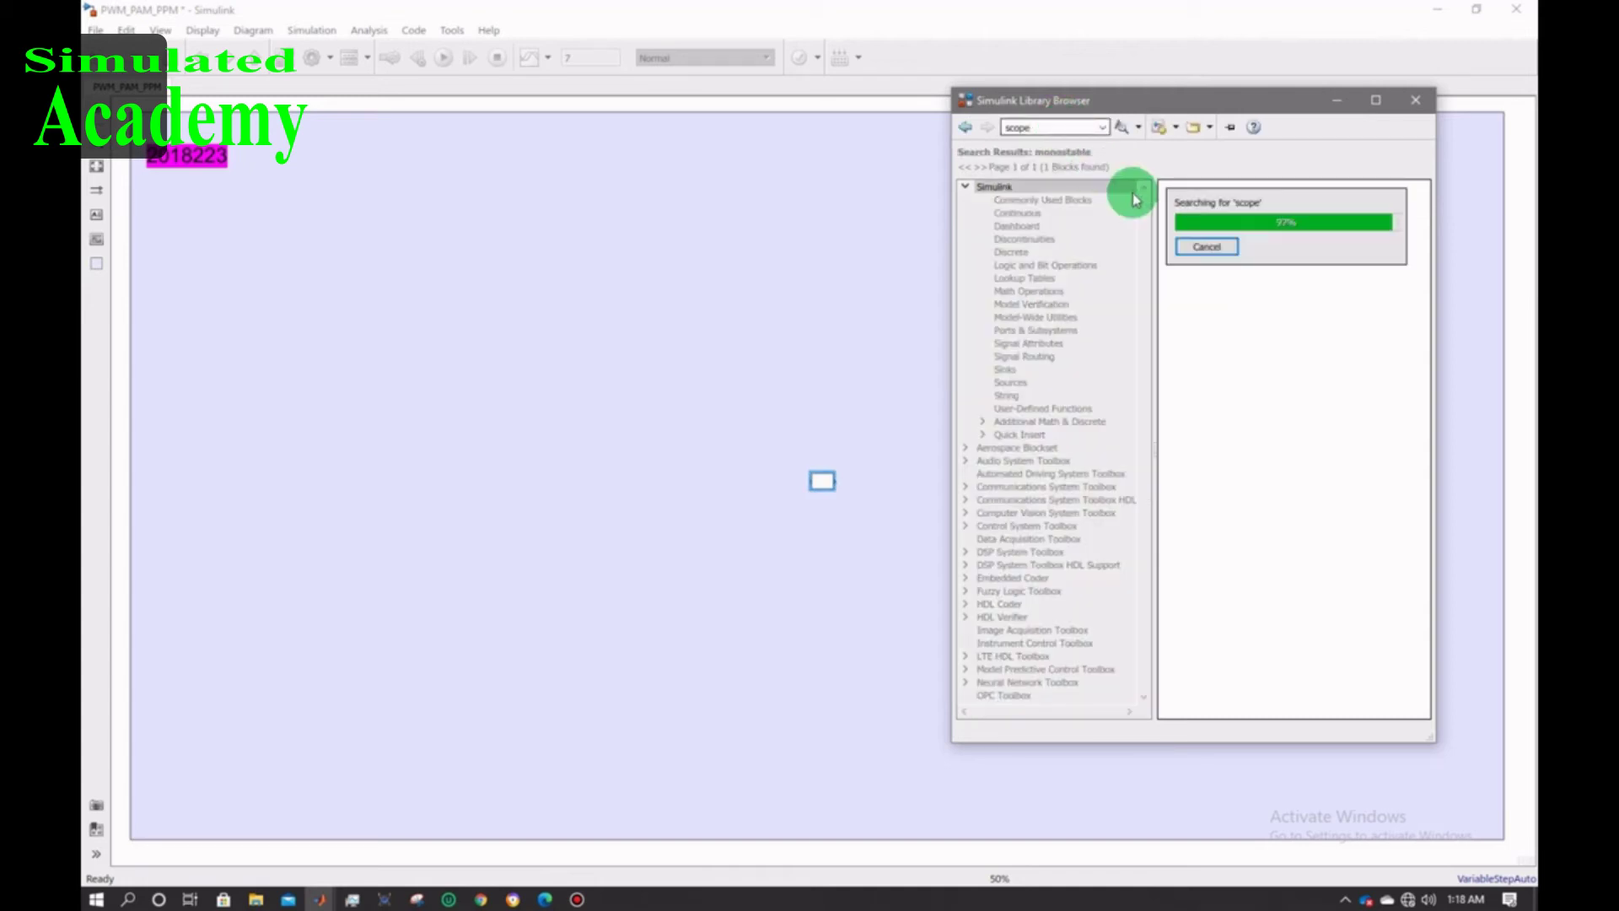
pyautogui.rightClick(1232, 226)
pyautogui.click(1248, 237)
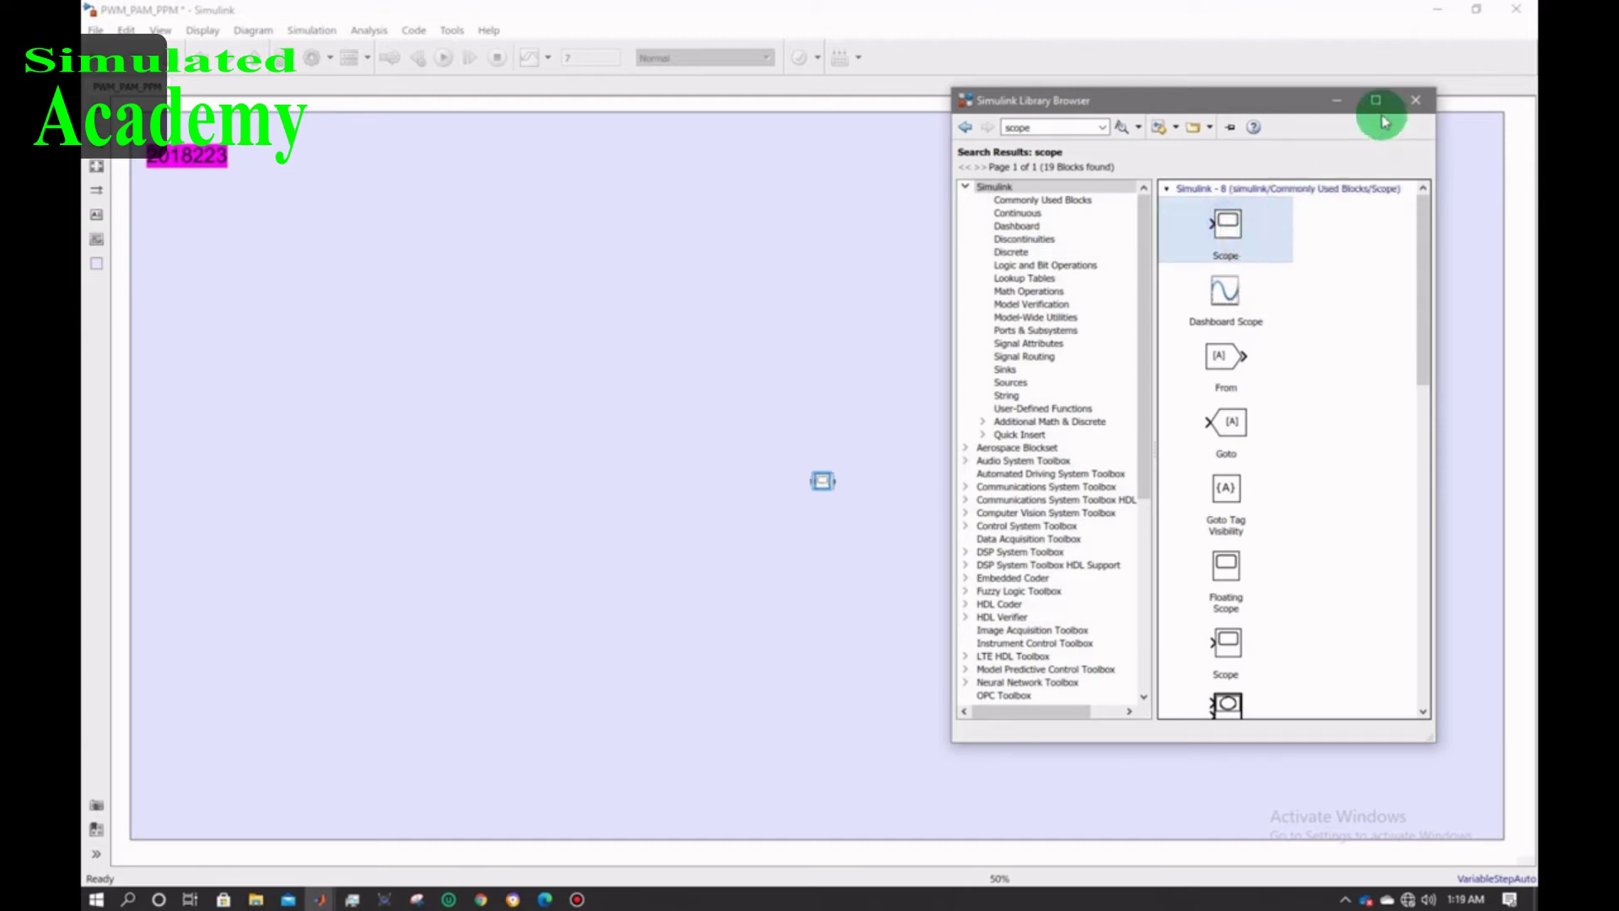
# - Add another Scope, then arrange the Add, Product, Pulse Generator and Signal Generator blocks on the canvas
pyautogui.click(1337, 101)
pyautogui.scroll(-2, 884, 498)
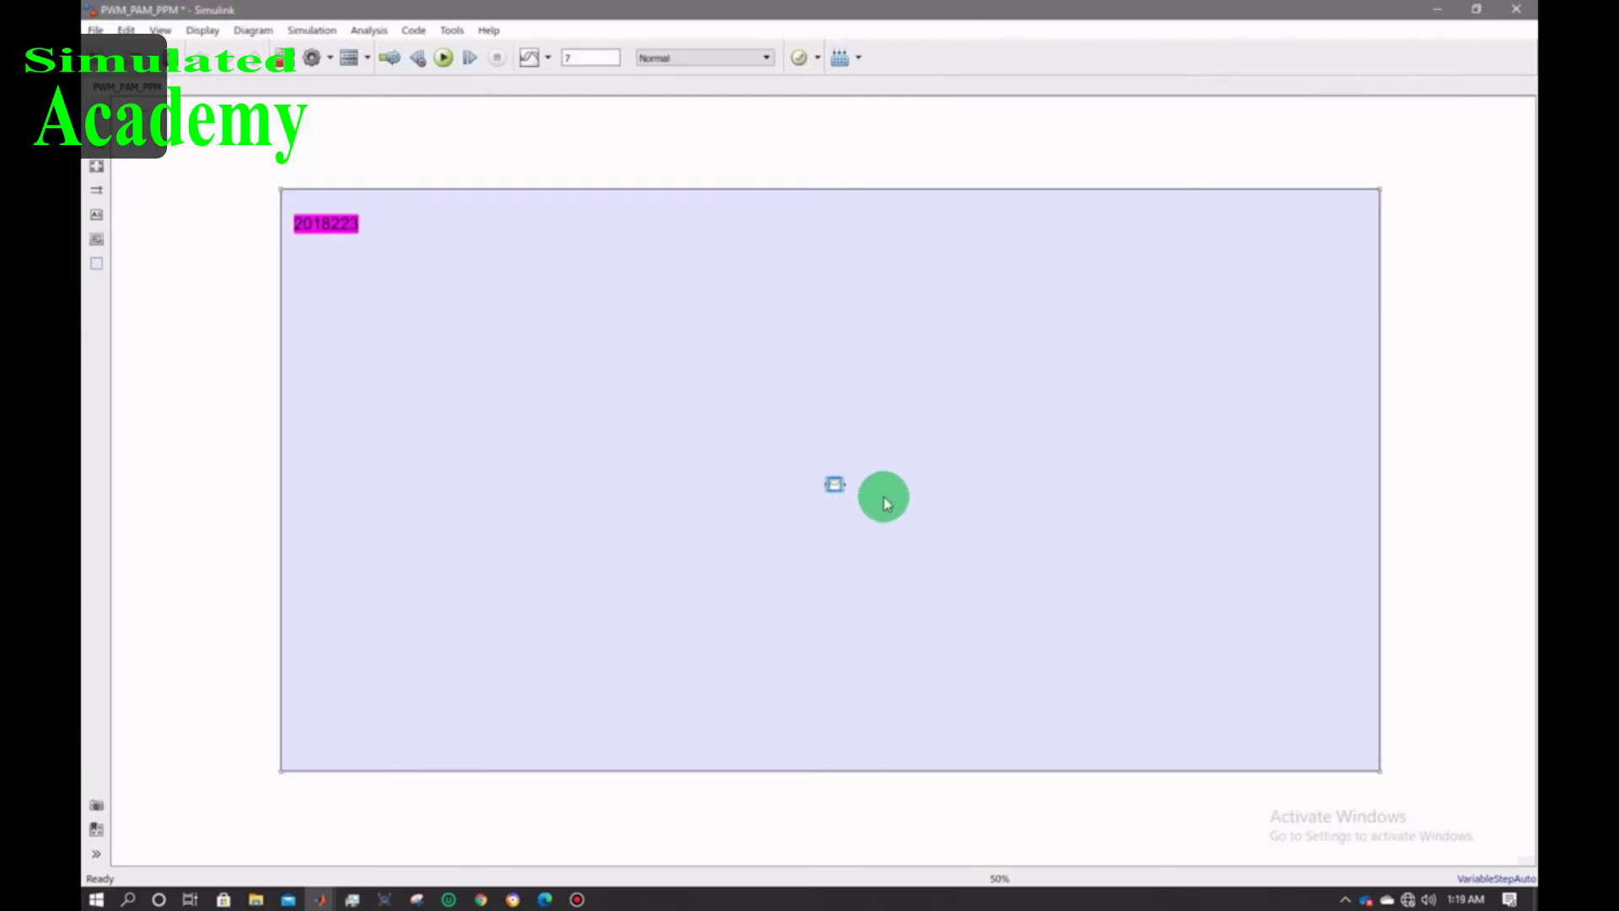
pyautogui.scroll(5, 884, 497)
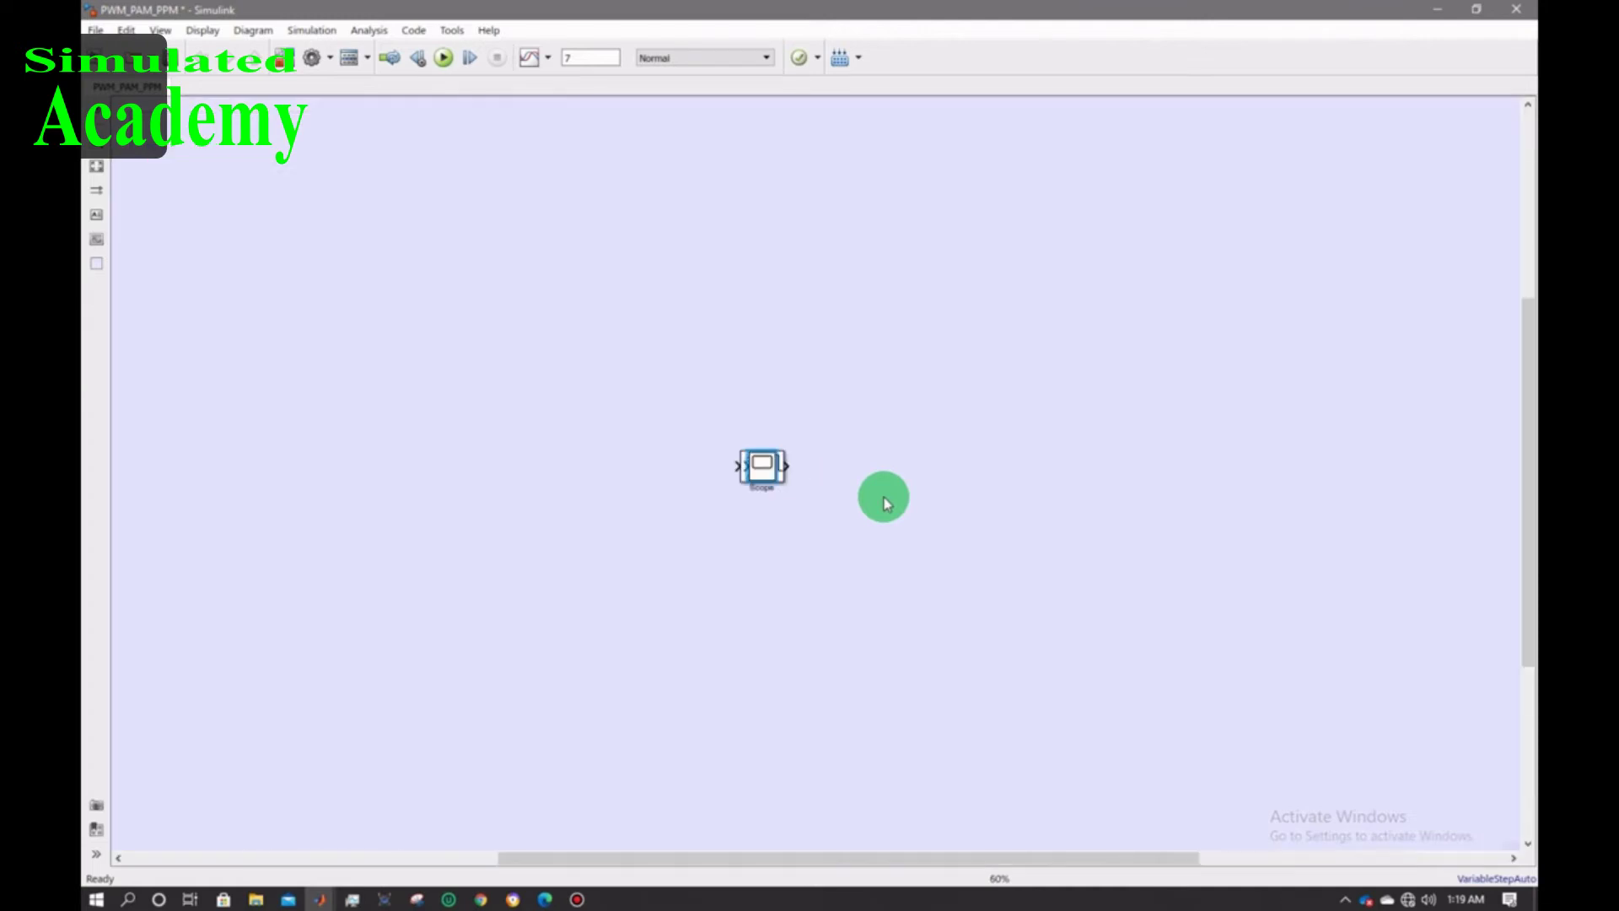
pyautogui.click(866, 575)
pyautogui.moveTo(832, 858); pyautogui.dragTo(785, 857)
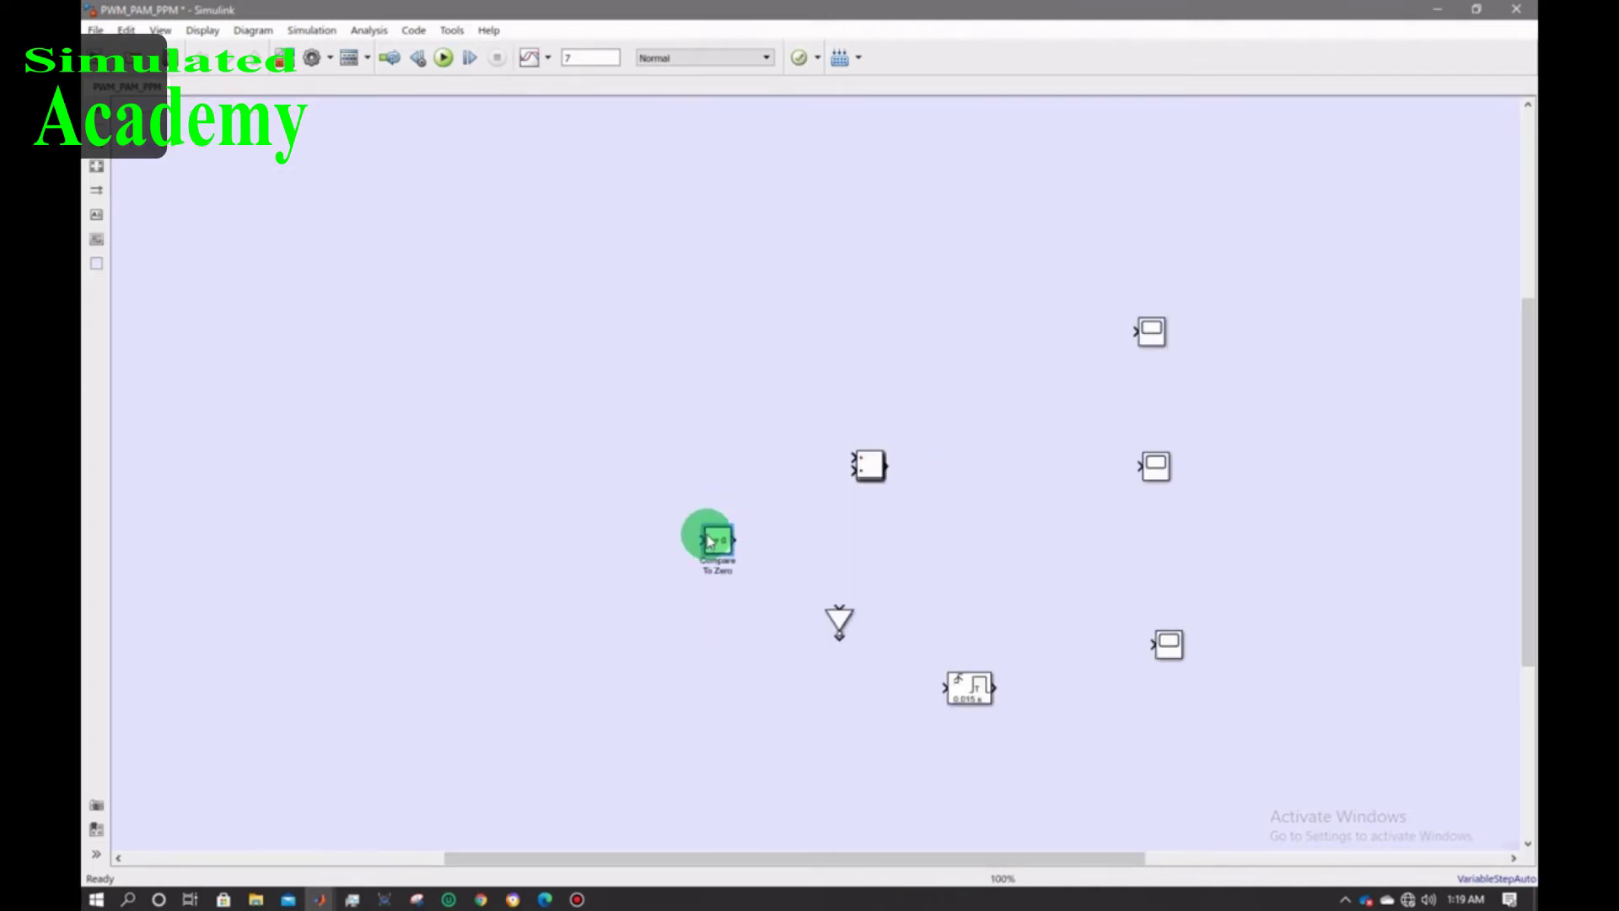
pyautogui.moveTo(857, 466); pyautogui.dragTo(639, 527)
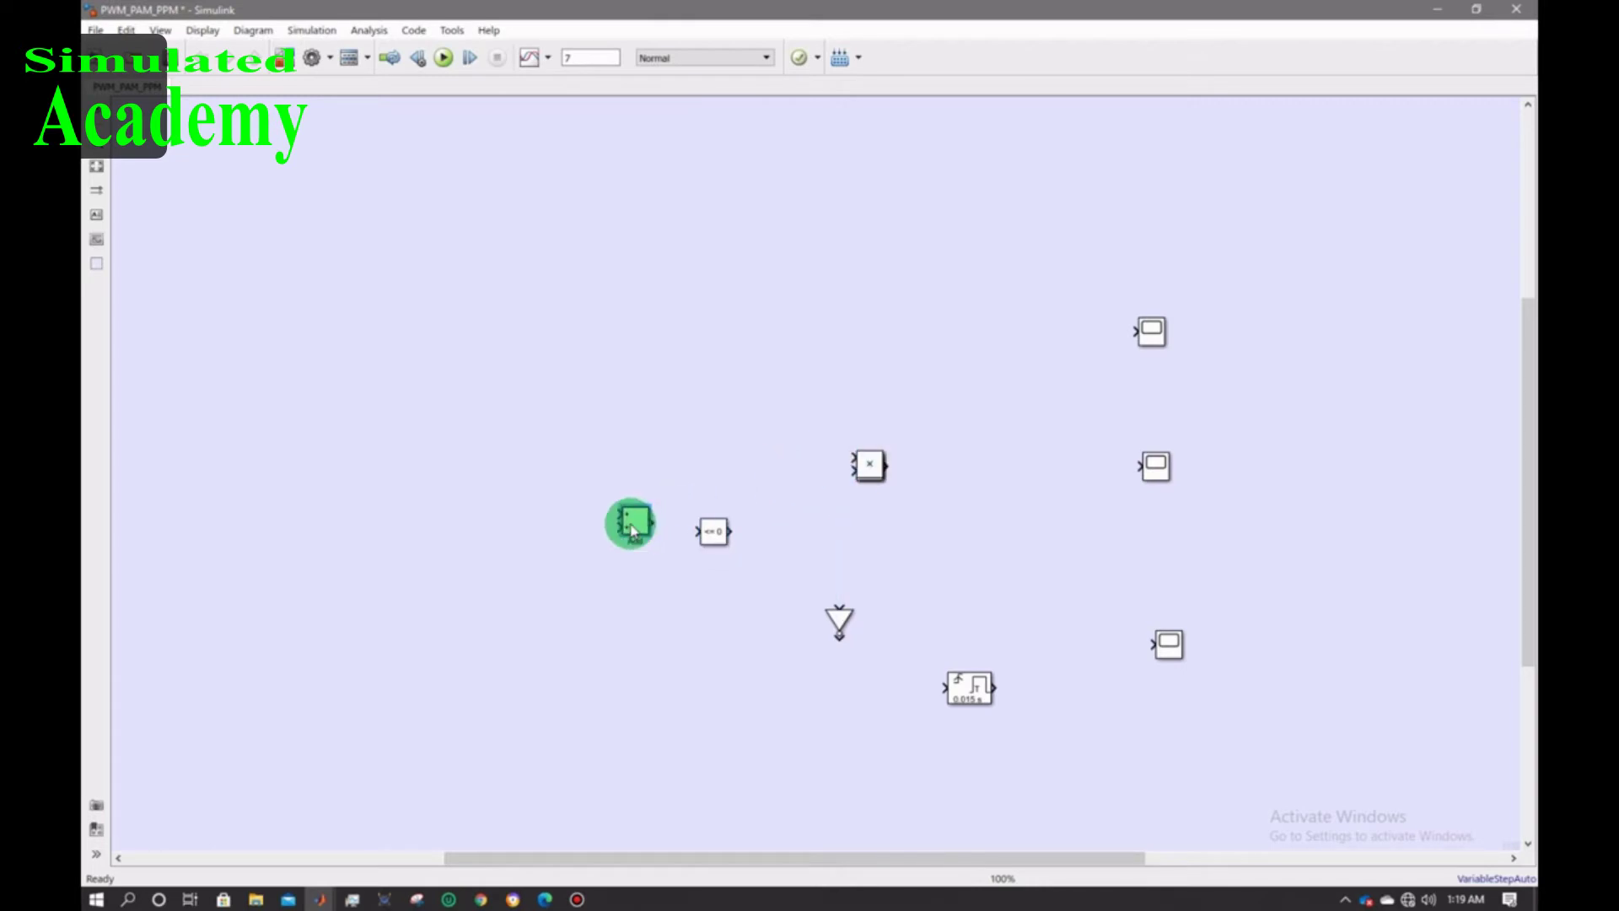
pyautogui.moveTo(868, 464); pyautogui.dragTo(539, 270)
pyautogui.moveTo(868, 463); pyautogui.dragTo(665, 291)
pyautogui.click(796, 370)
# - Wire the Signal Generator into Product and the Product output into the top Scope
pyautogui.moveTo(555, 278); pyautogui.dragTo(1137, 330)
pyautogui.click(690, 297)
pyautogui.moveTo(1150, 338); pyautogui.dragTo(1155, 297)
# - Give Scope1 3 input ports with a 3x1 stacked axes layout
pyautogui.doubleClick(1156, 297)
pyautogui.click(644, 237)
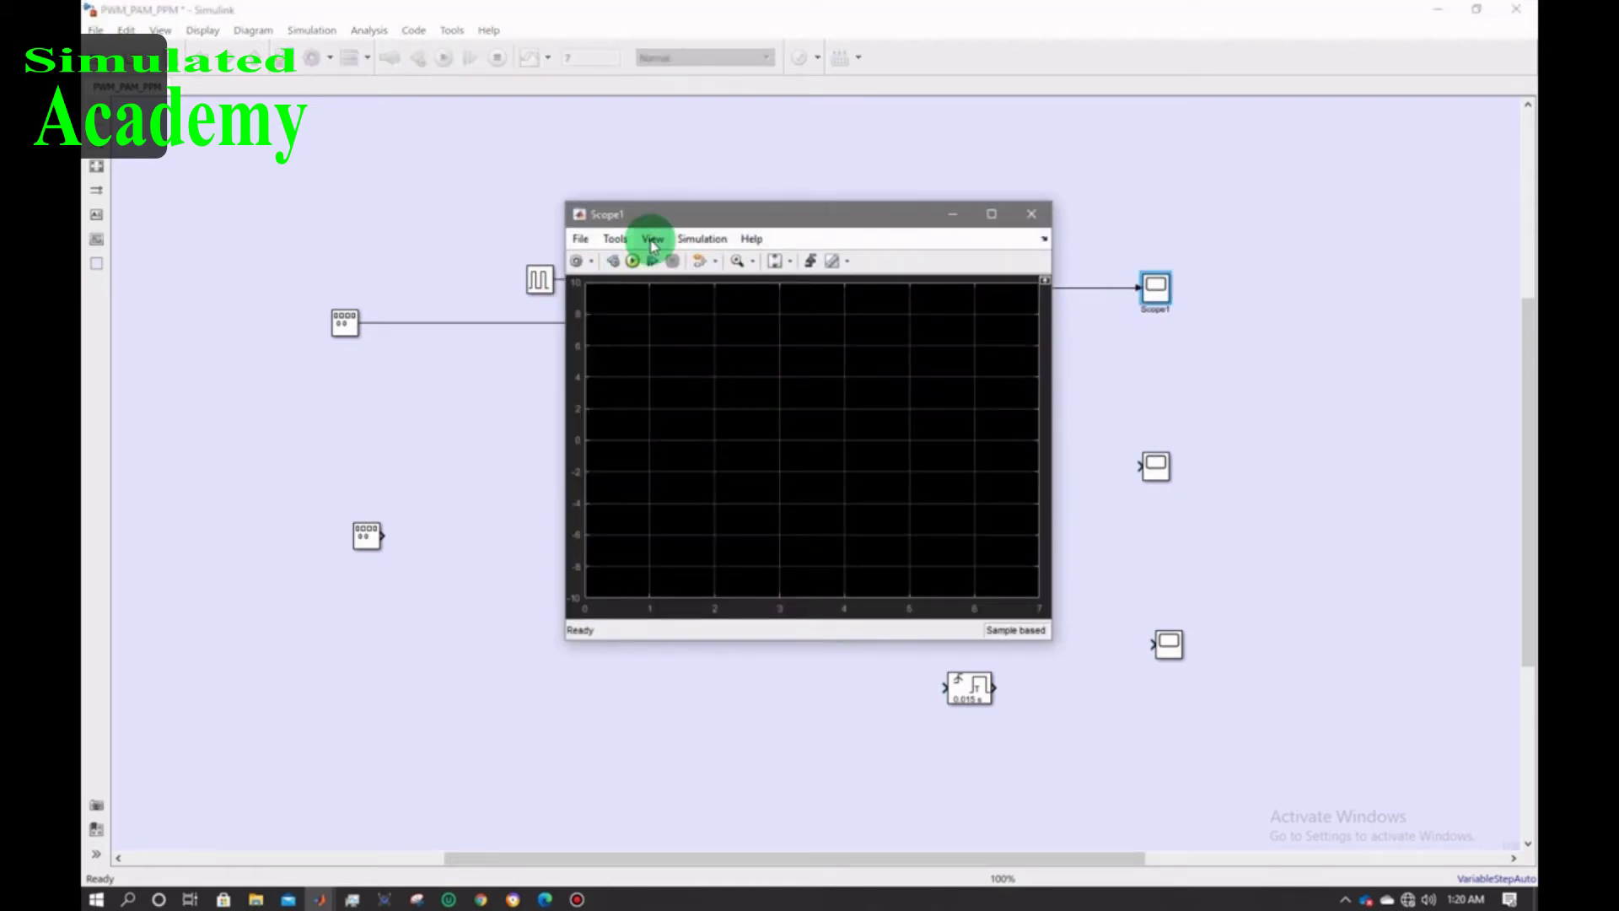
pyautogui.click(731, 287)
pyautogui.doubleClick(788, 409)
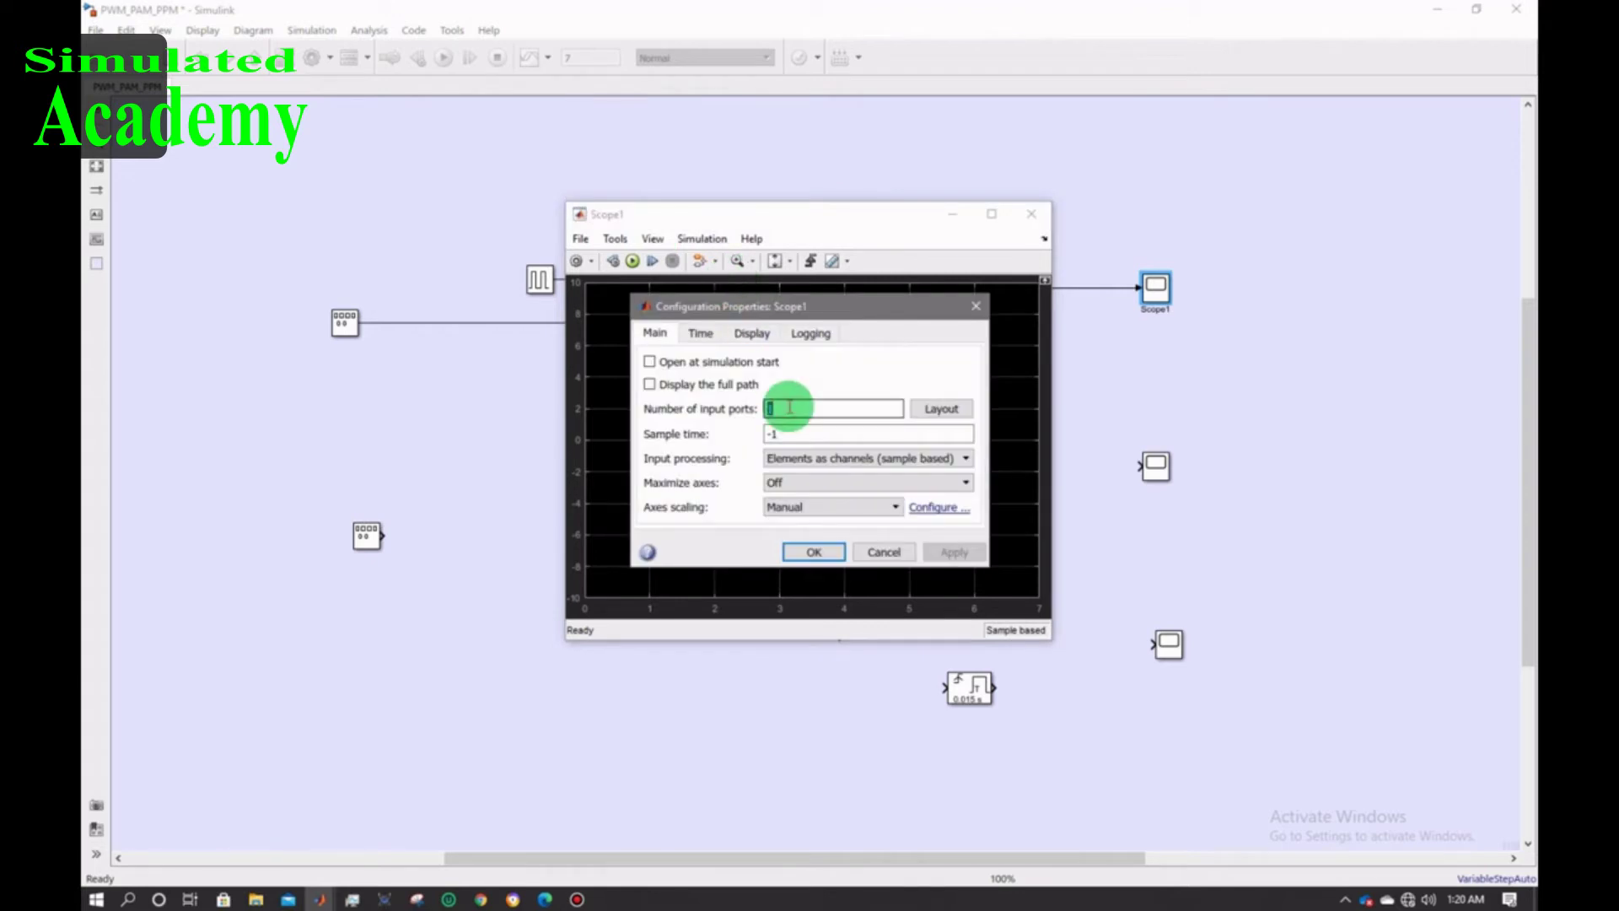
pyautogui.write('3')
pyautogui.click(937, 408)
pyautogui.click(1007, 478)
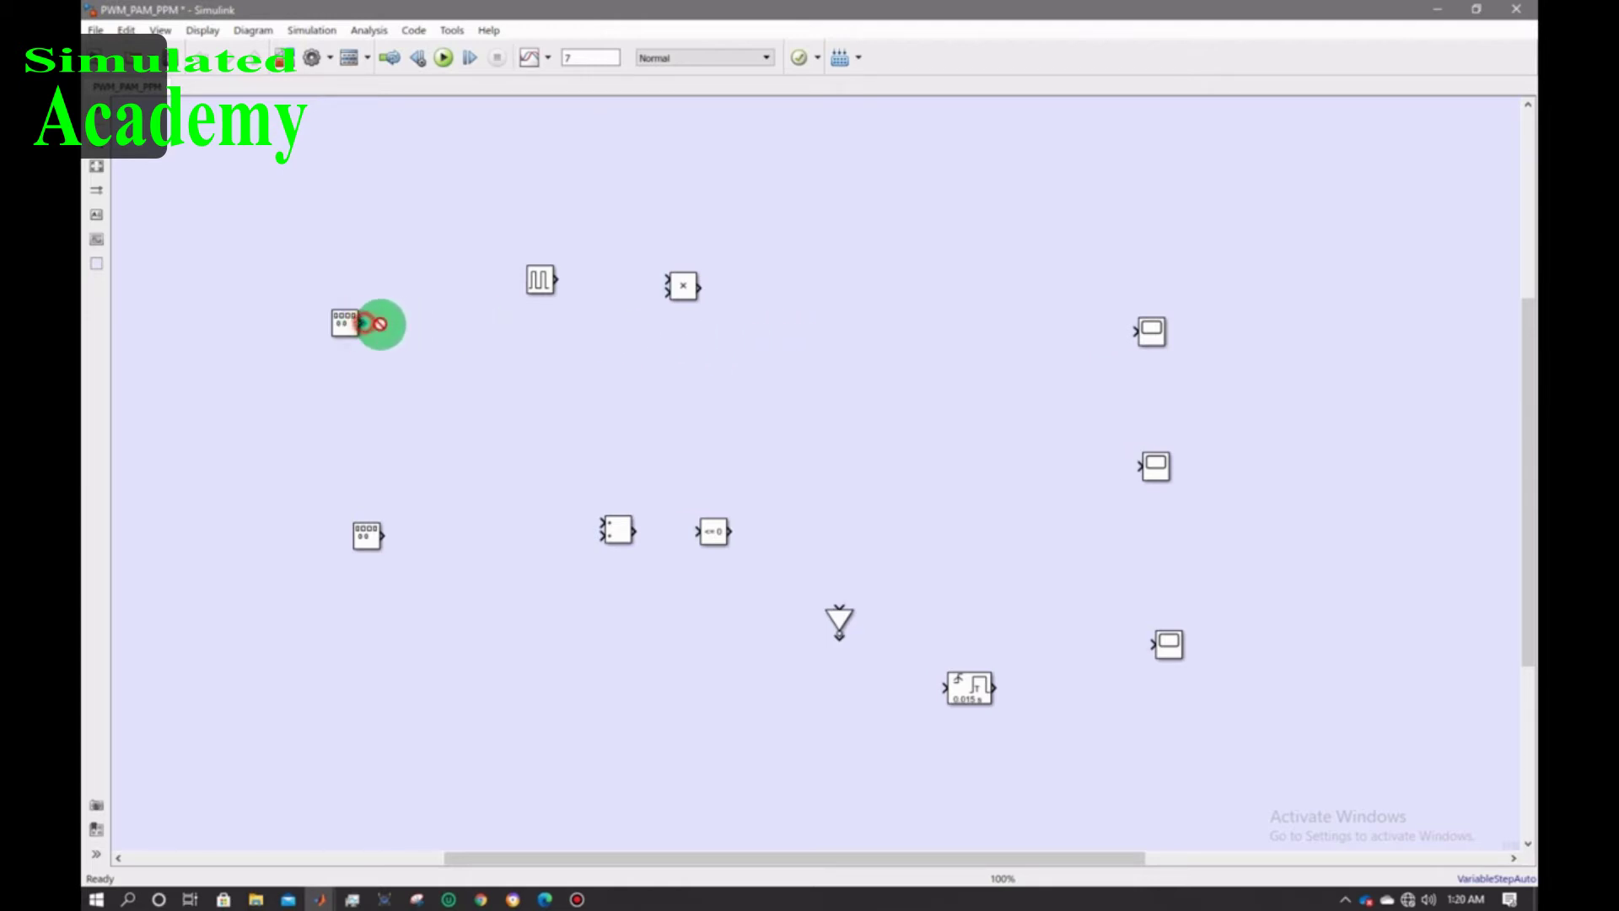
# - Connect both generators to Product and branch the source and pulse signals into the top scope
pyautogui.moveTo(380, 324); pyautogui.dragTo(666, 292)
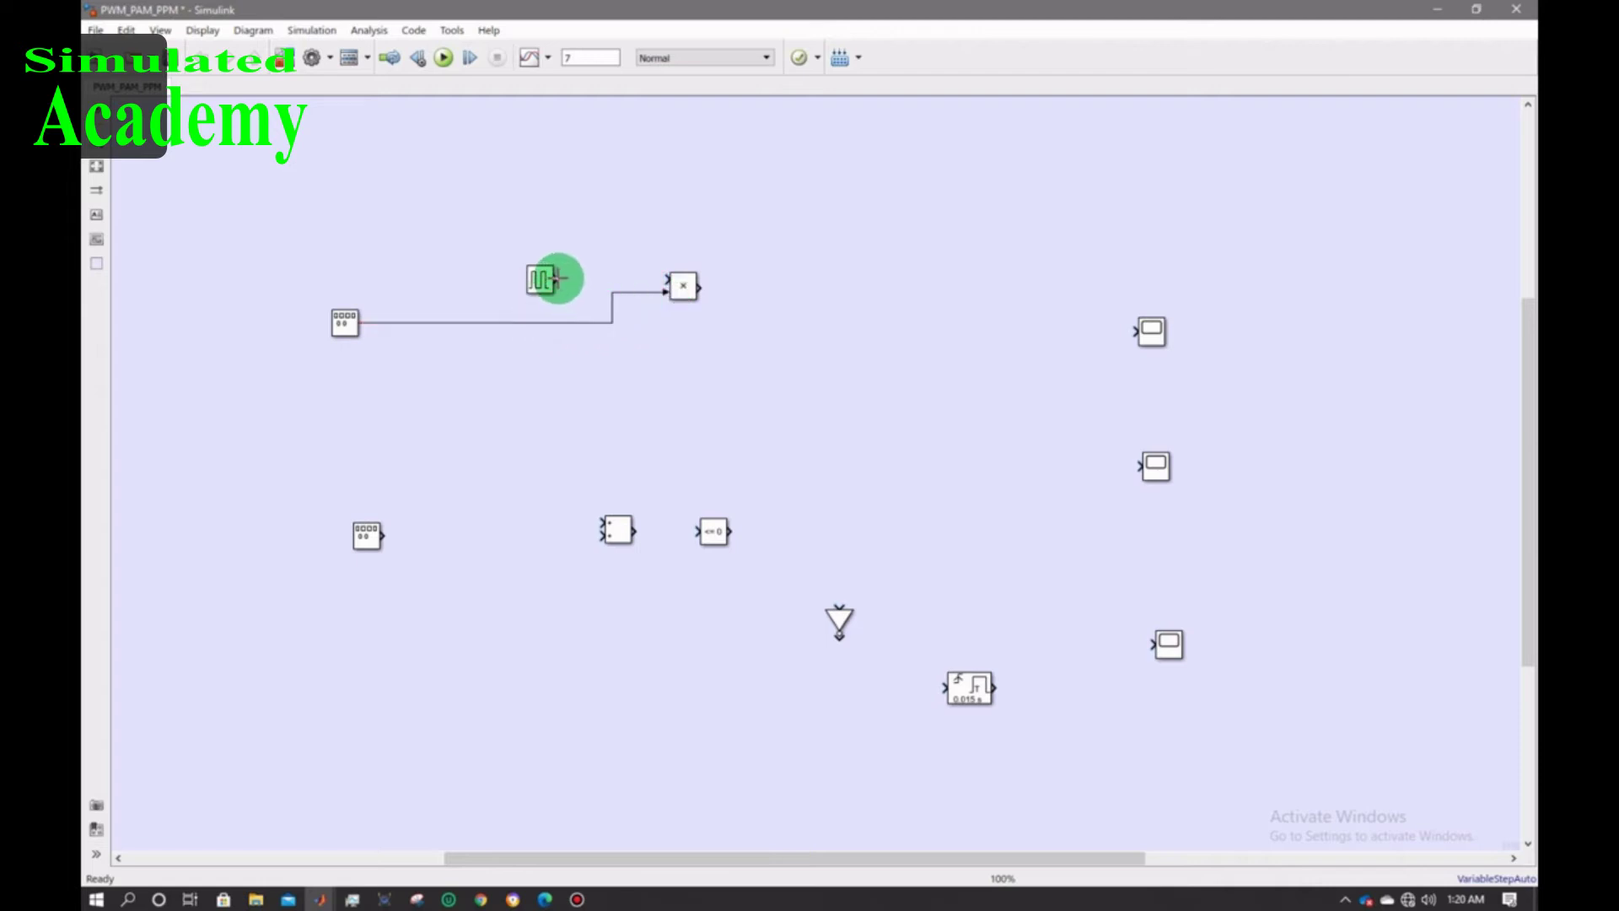
pyautogui.moveTo(557, 277); pyautogui.dragTo(660, 278)
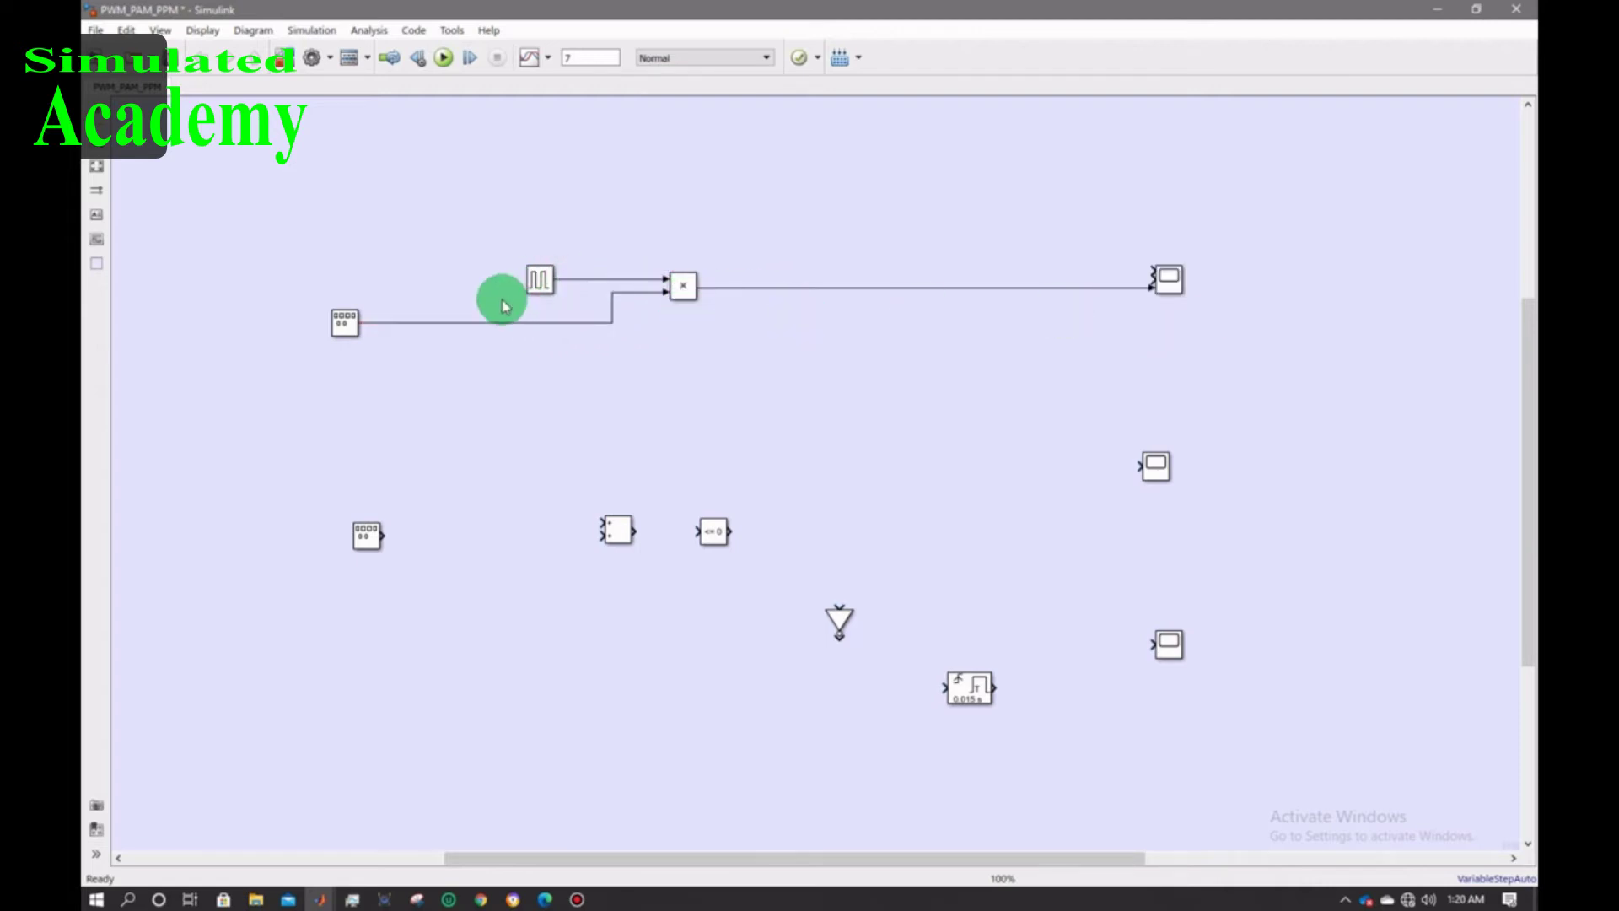
pyautogui.moveTo(1100, 278); pyautogui.dragTo(610, 279)
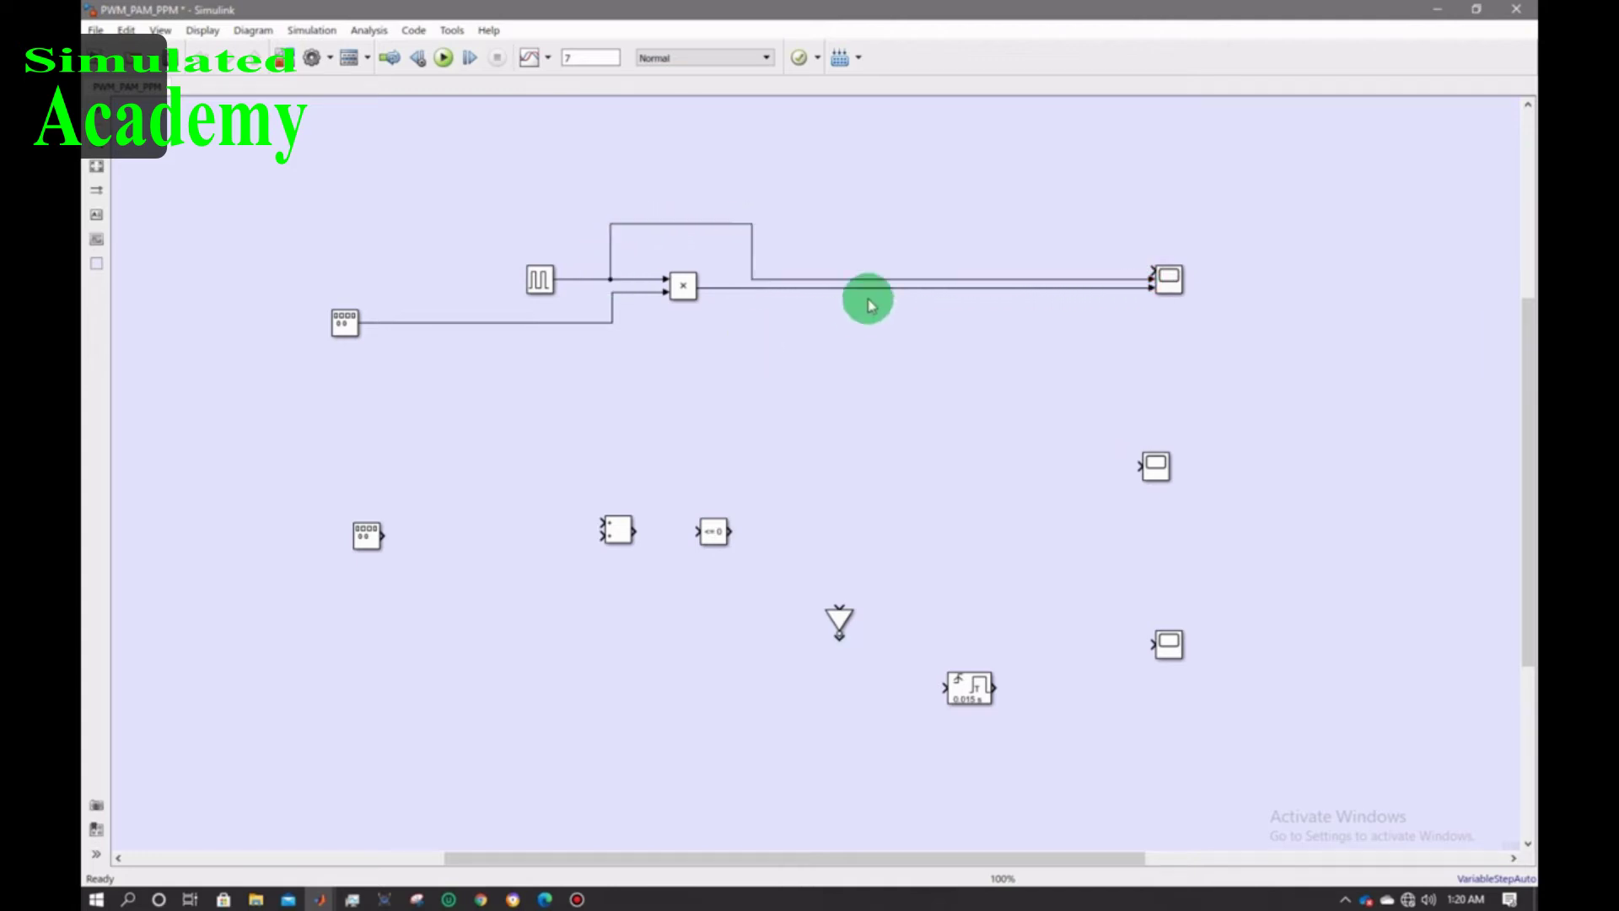
pyautogui.moveTo(1142, 268); pyautogui.dragTo(465, 322)
# - Reroute the source-to-scope line higher and enlarge the top scope block
pyautogui.moveTo(841, 314); pyautogui.dragTo(785, 203)
pyautogui.click(806, 278)
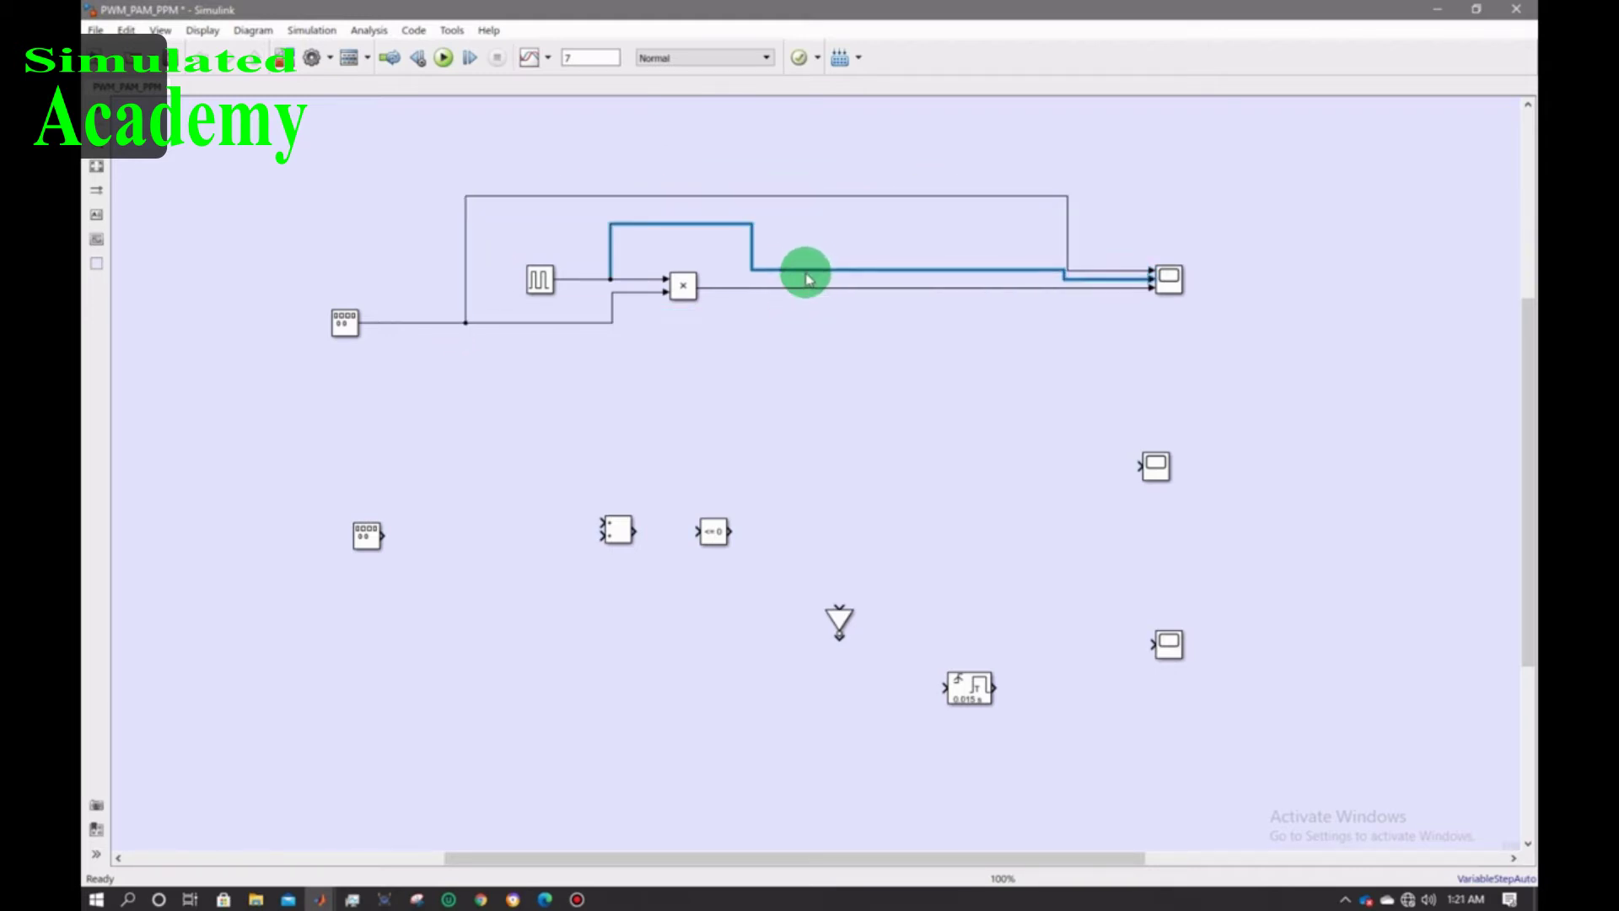
pyautogui.click(1179, 291)
pyautogui.moveTo(1181, 294); pyautogui.dragTo(1182, 261)
pyautogui.click(1178, 345)
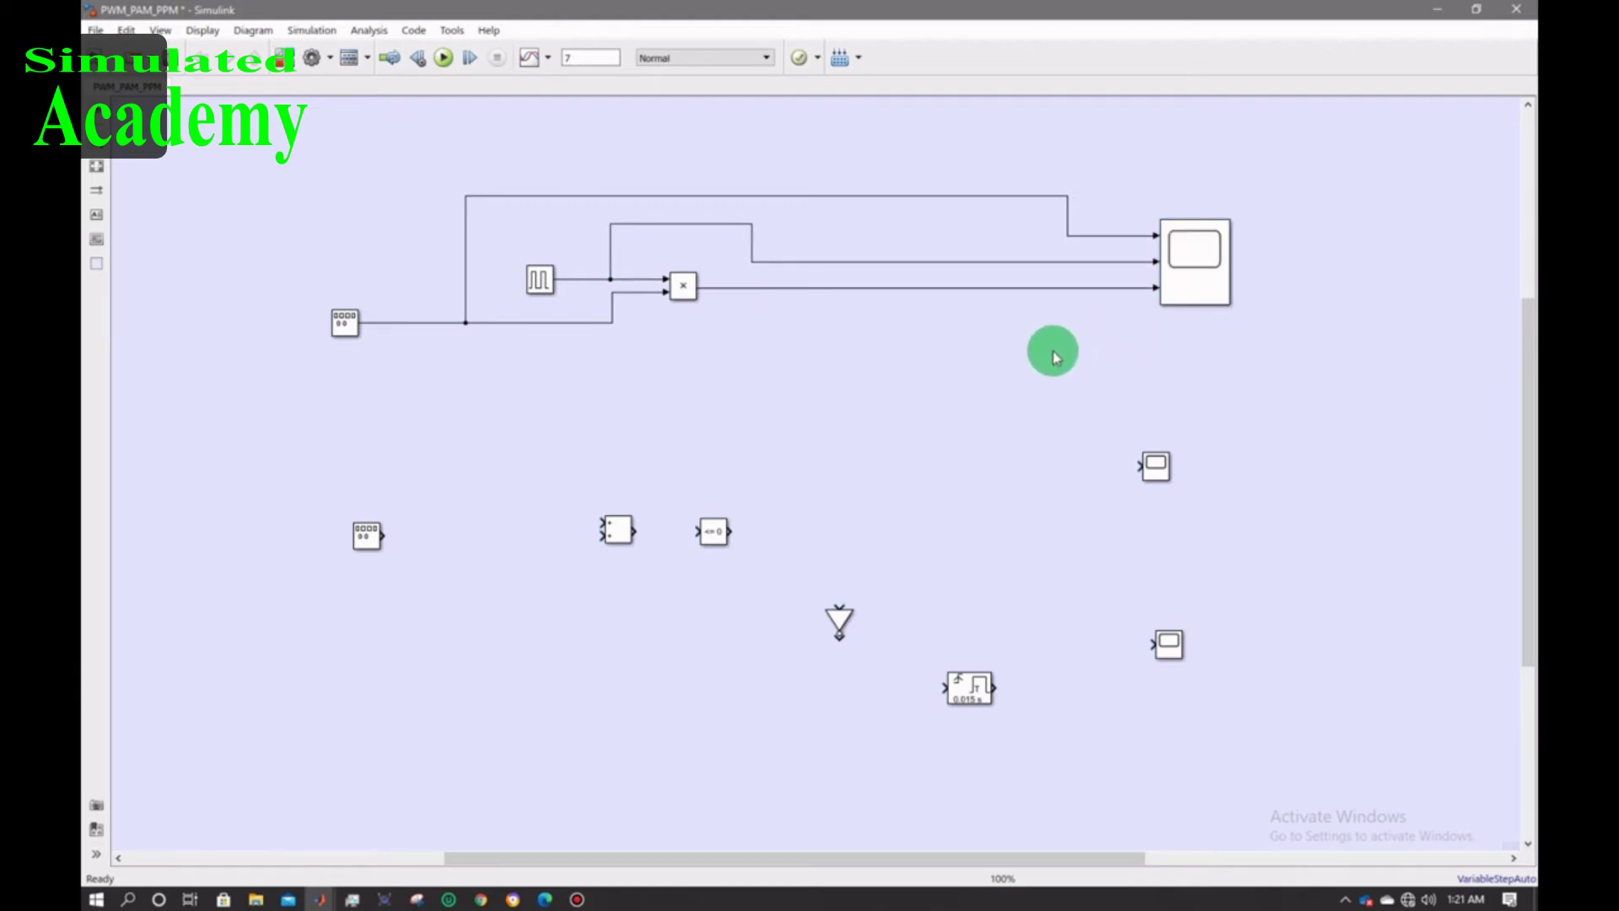
# - Give the middle Scope 4 input ports with a 4x1 layout and enlarge its block
pyautogui.doubleClick(1157, 469)
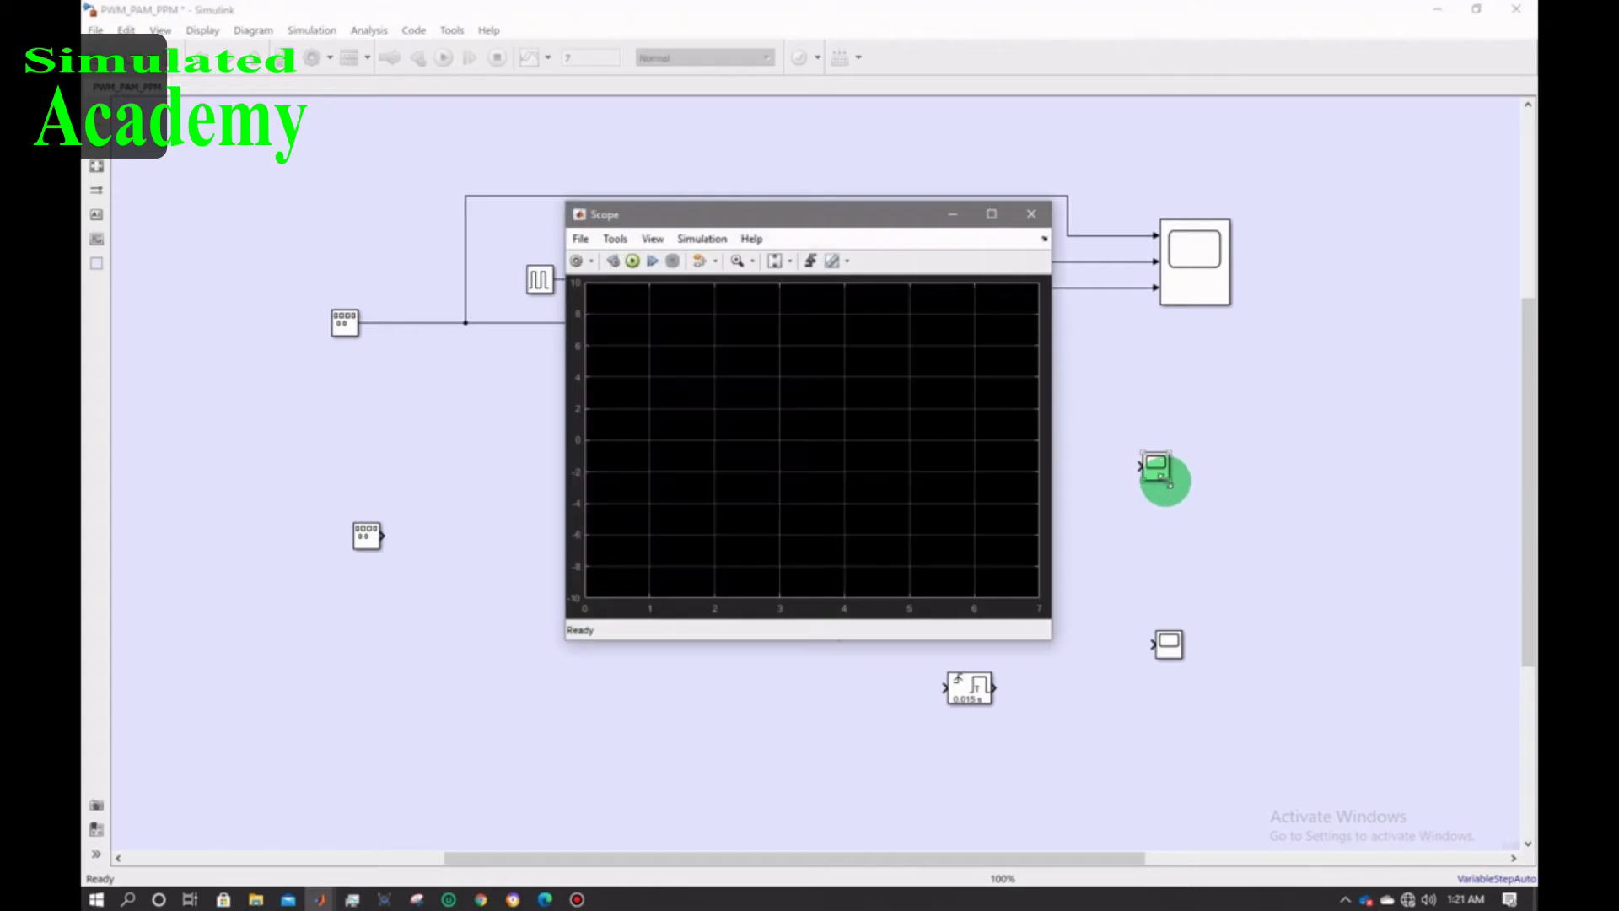
pyautogui.click(653, 239)
pyautogui.click(705, 271)
pyautogui.doubleClick(798, 411)
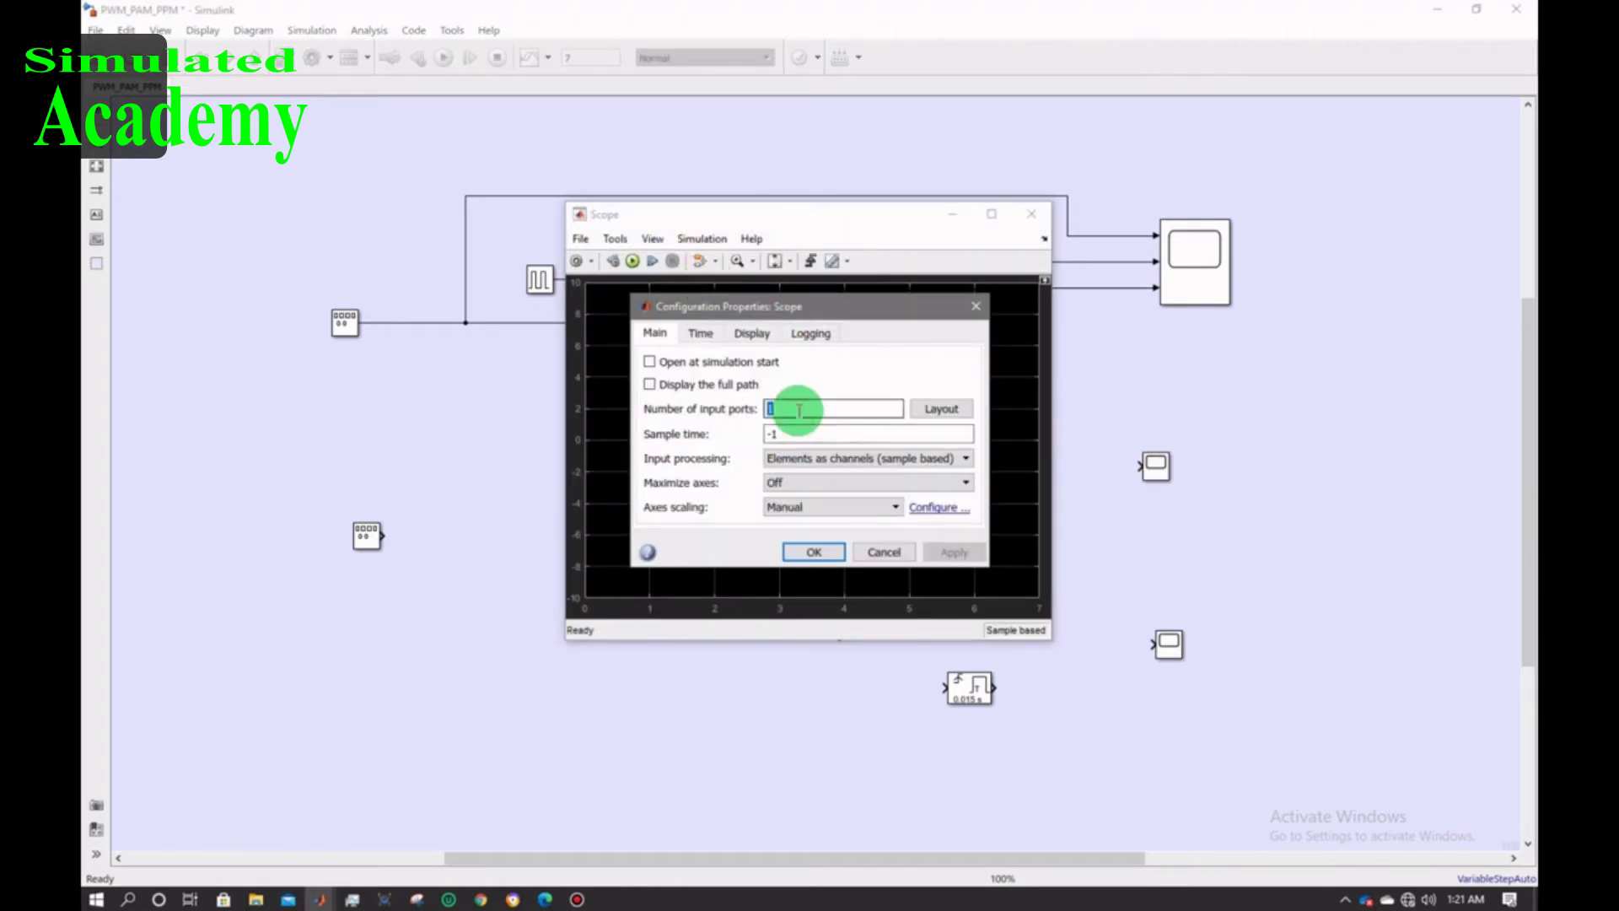
pyautogui.write('4')
pyautogui.click(941, 408)
pyautogui.click(1016, 506)
pyautogui.click(953, 552)
pyautogui.click(1000, 624)
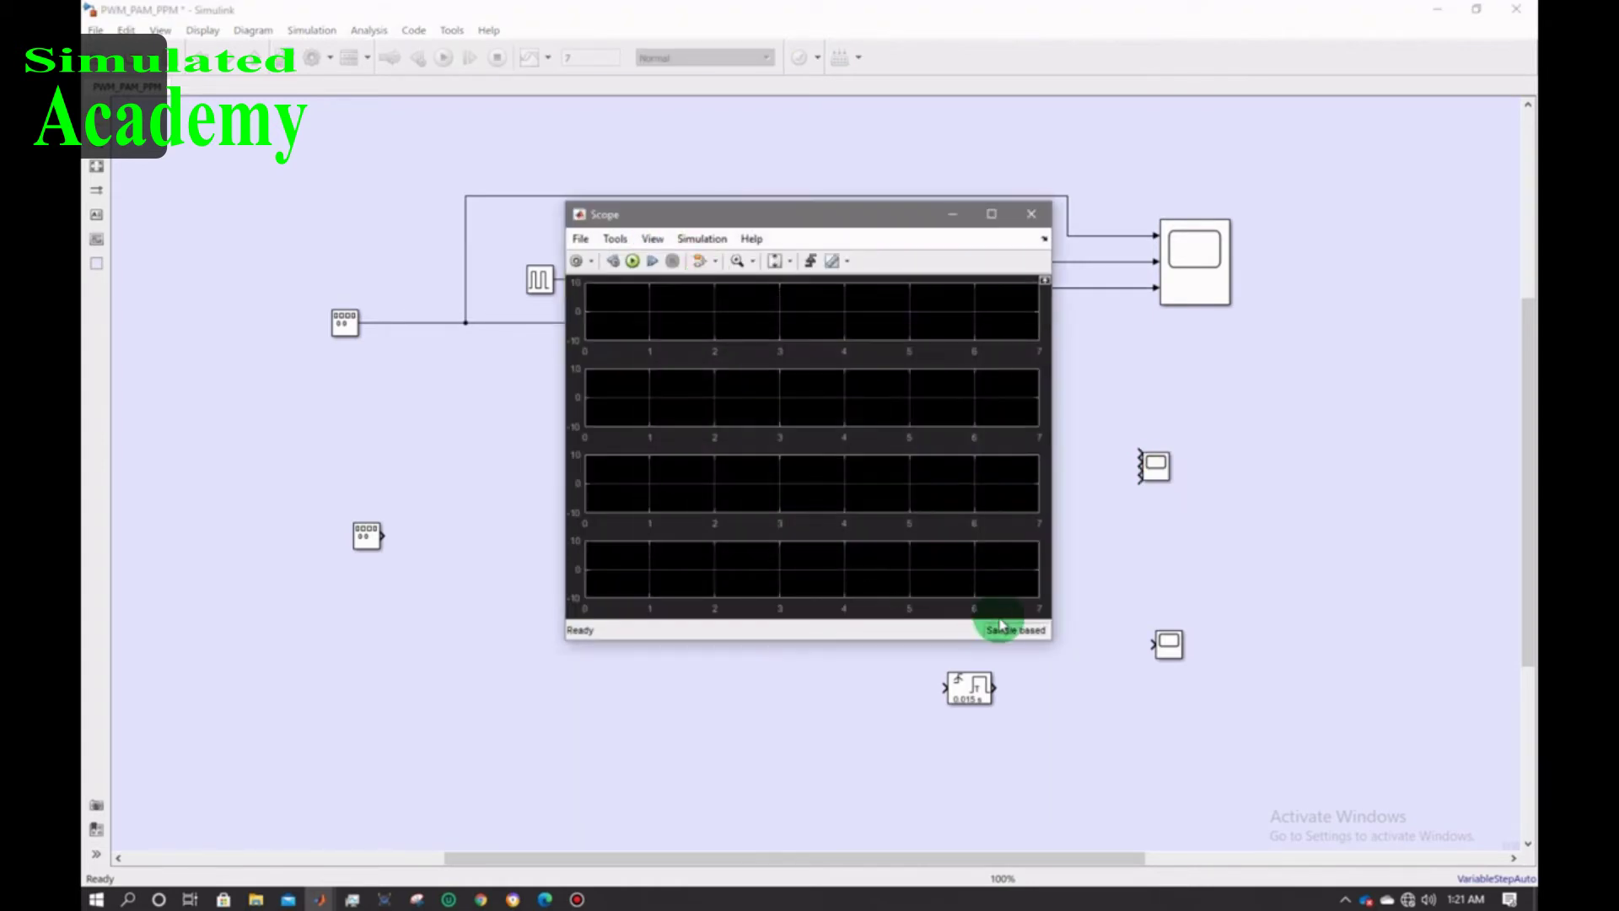
pyautogui.click(1031, 213)
pyautogui.moveTo(1171, 481); pyautogui.dragTo(1231, 567)
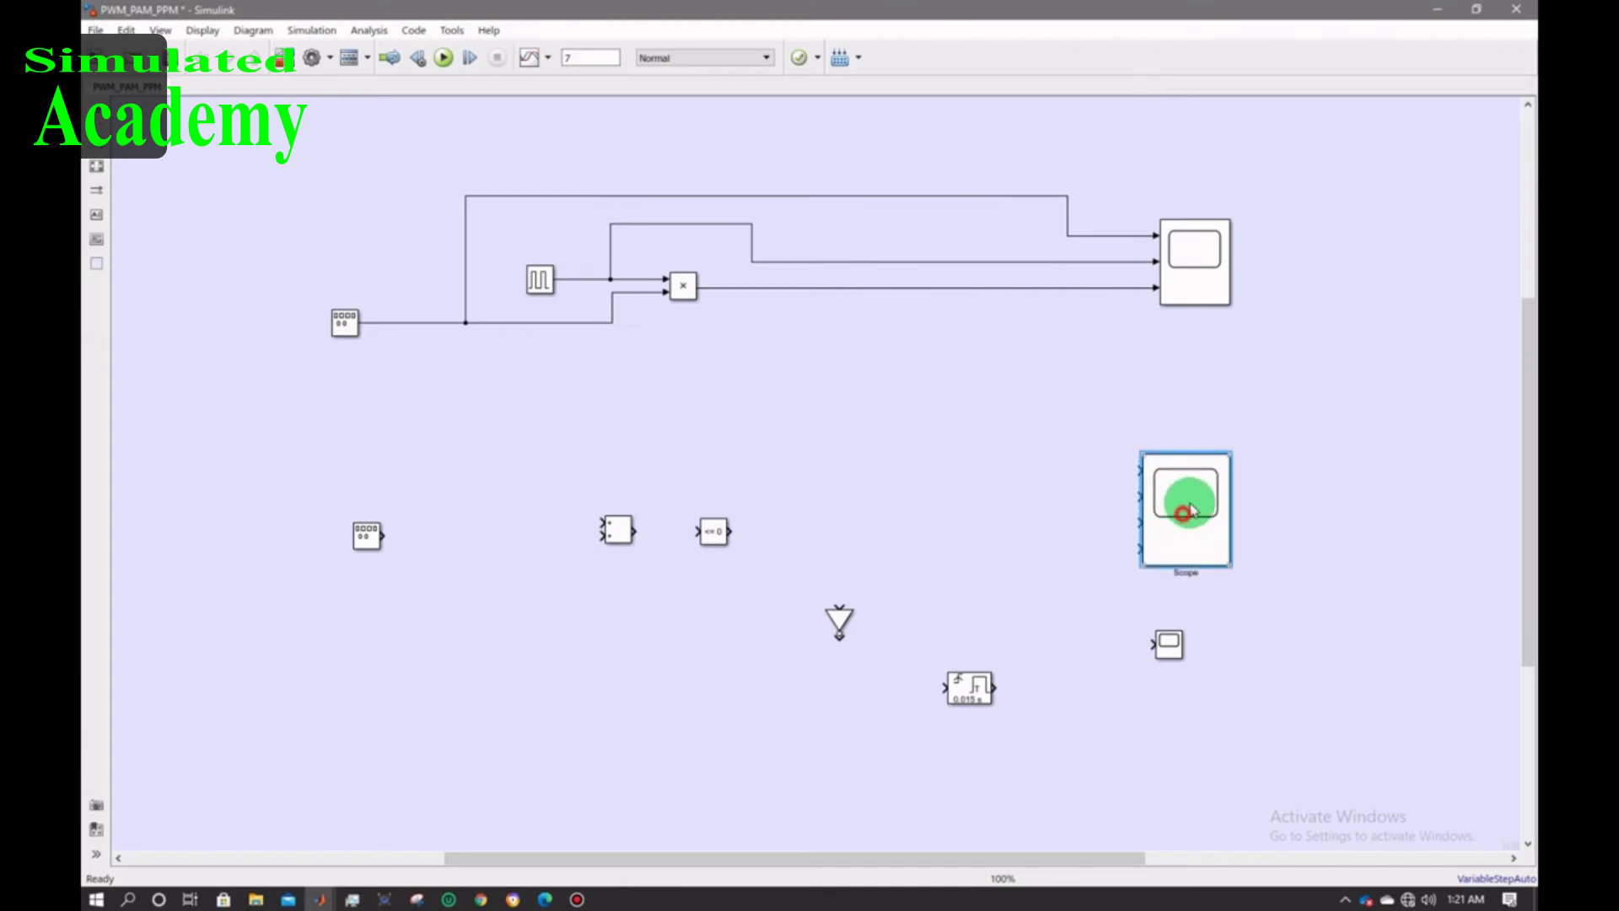
# - Give Scope2 4 input ports with a 4x1 layout and enlarge its block
pyautogui.doubleClick(1168, 645)
pyautogui.click(653, 238)
pyautogui.click(707, 277)
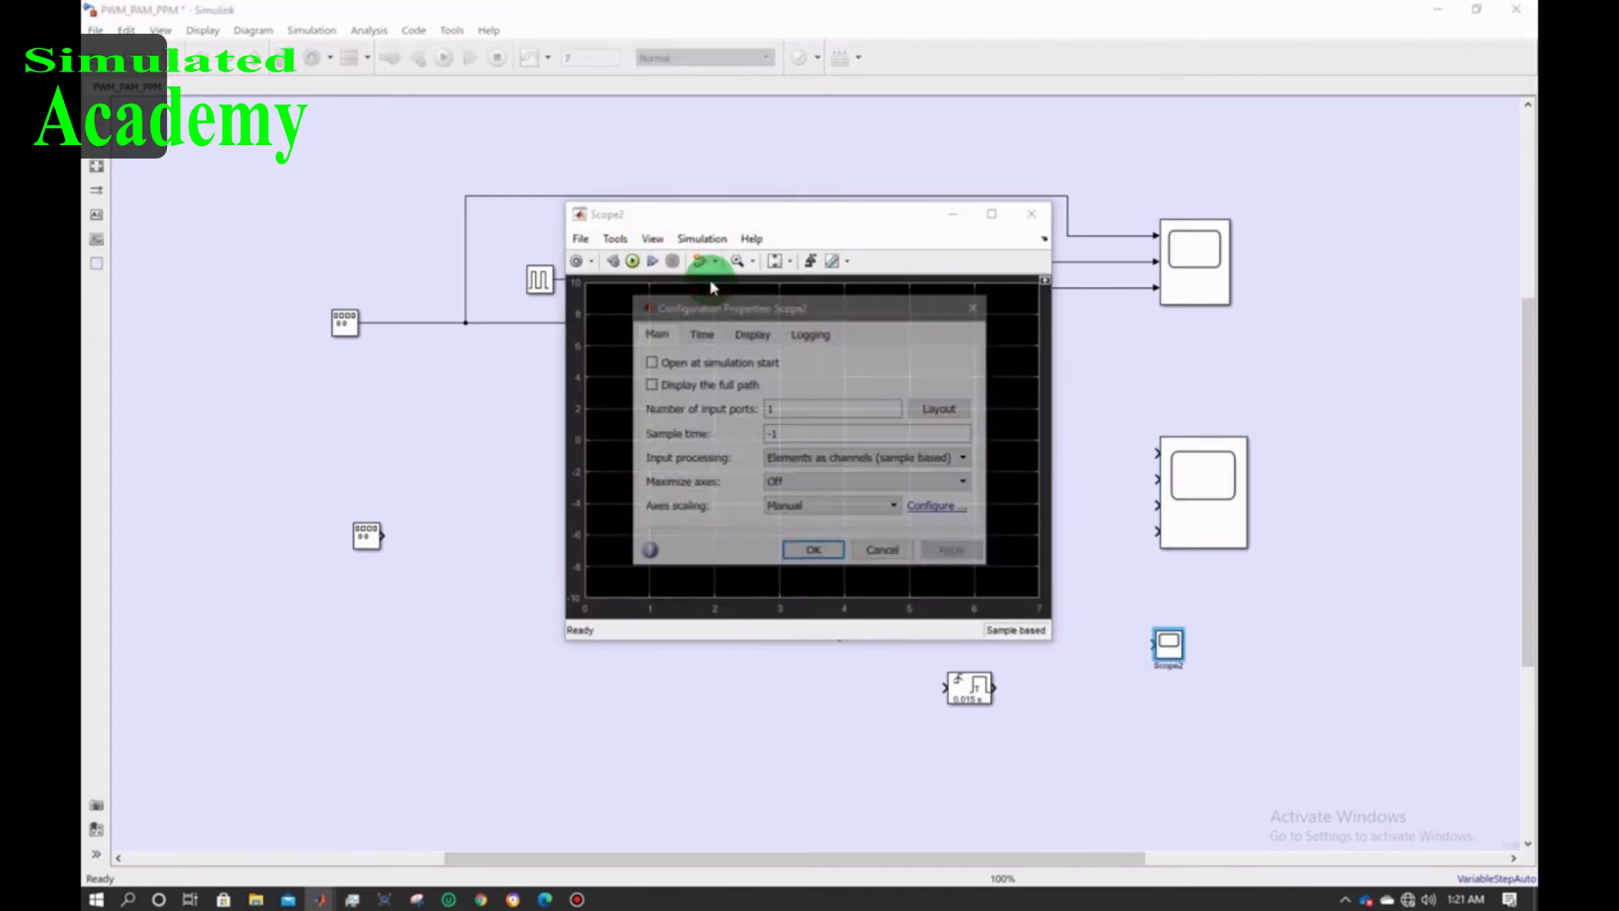
pyautogui.click(782, 410)
pyautogui.write('4')
pyautogui.click(942, 409)
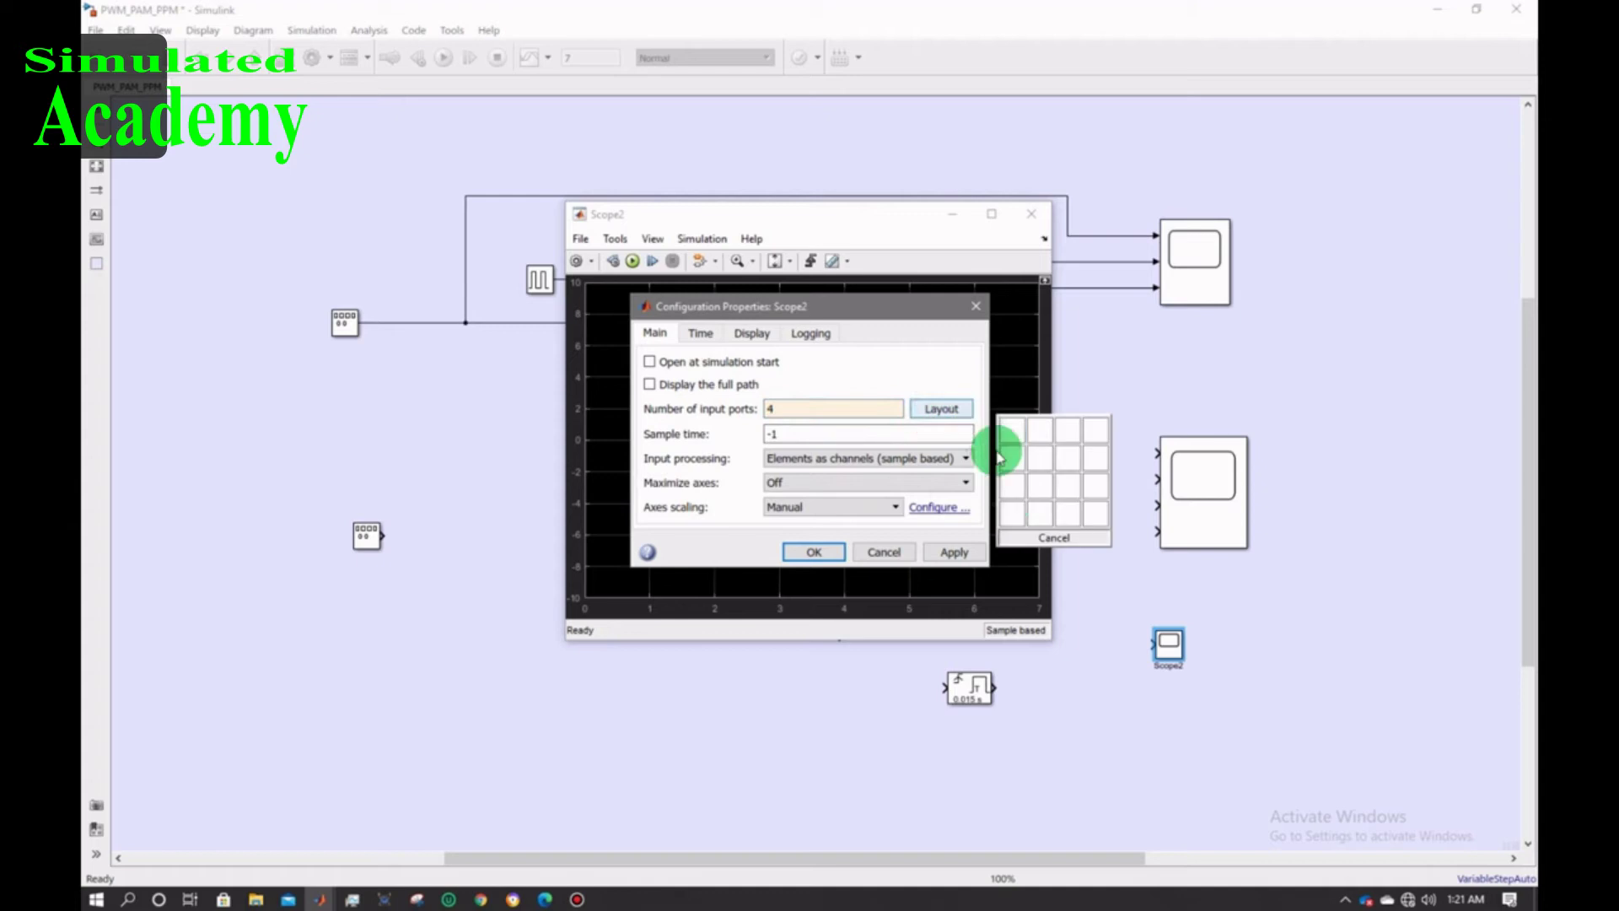
pyautogui.click(1012, 509)
pyautogui.click(954, 552)
pyautogui.click(864, 561)
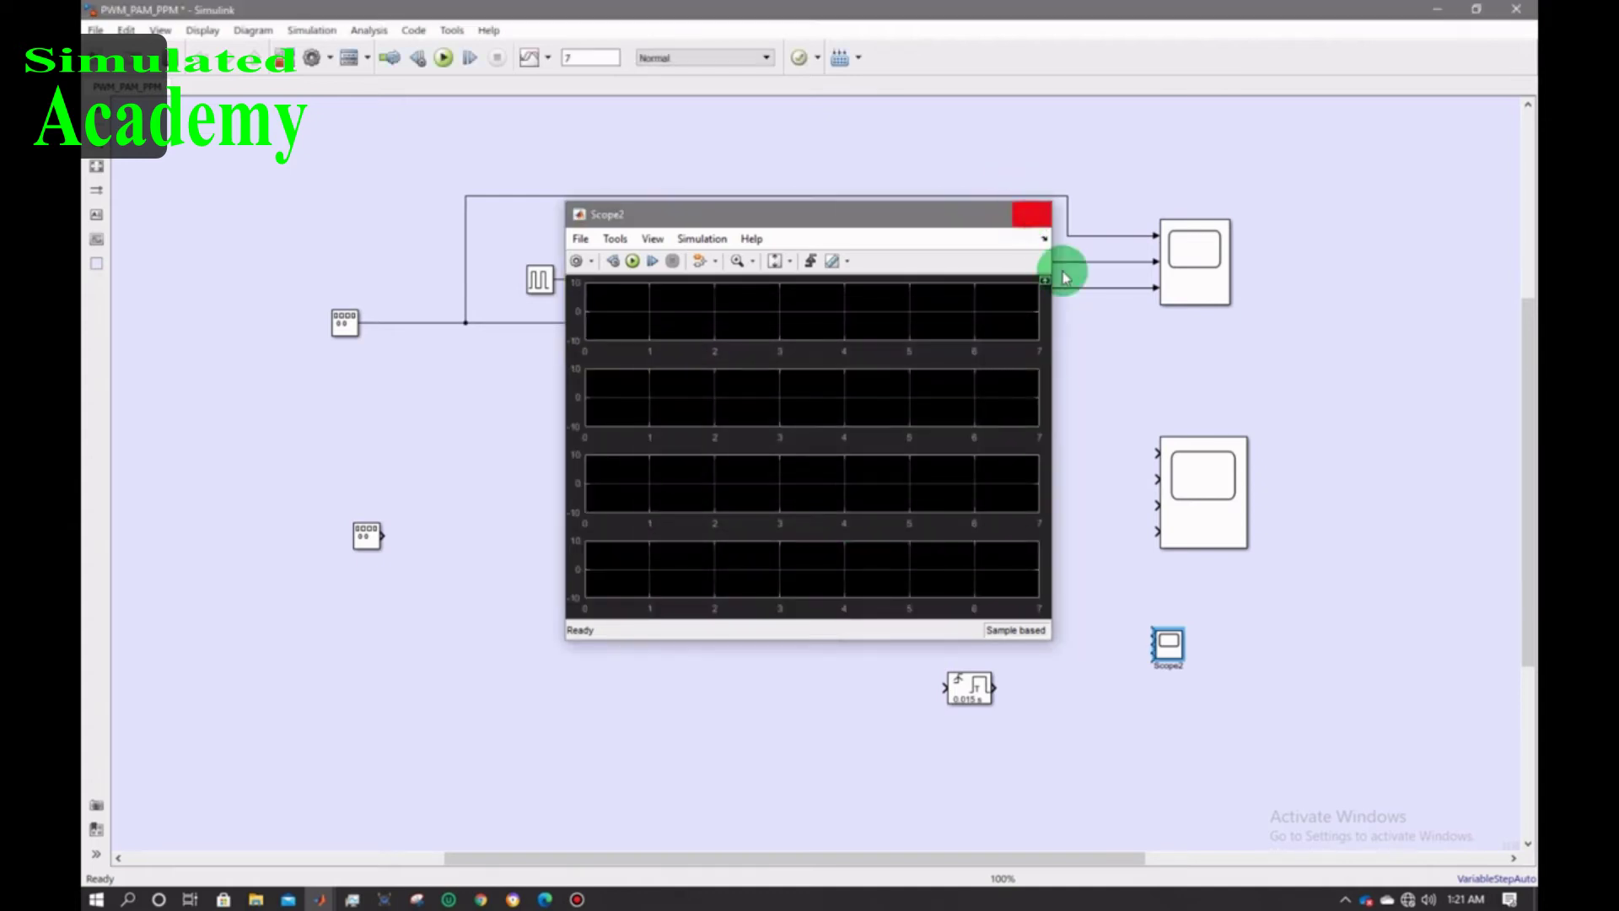
pyautogui.click(1031, 213)
pyautogui.moveTo(1185, 659); pyautogui.dragTo(1274, 764)
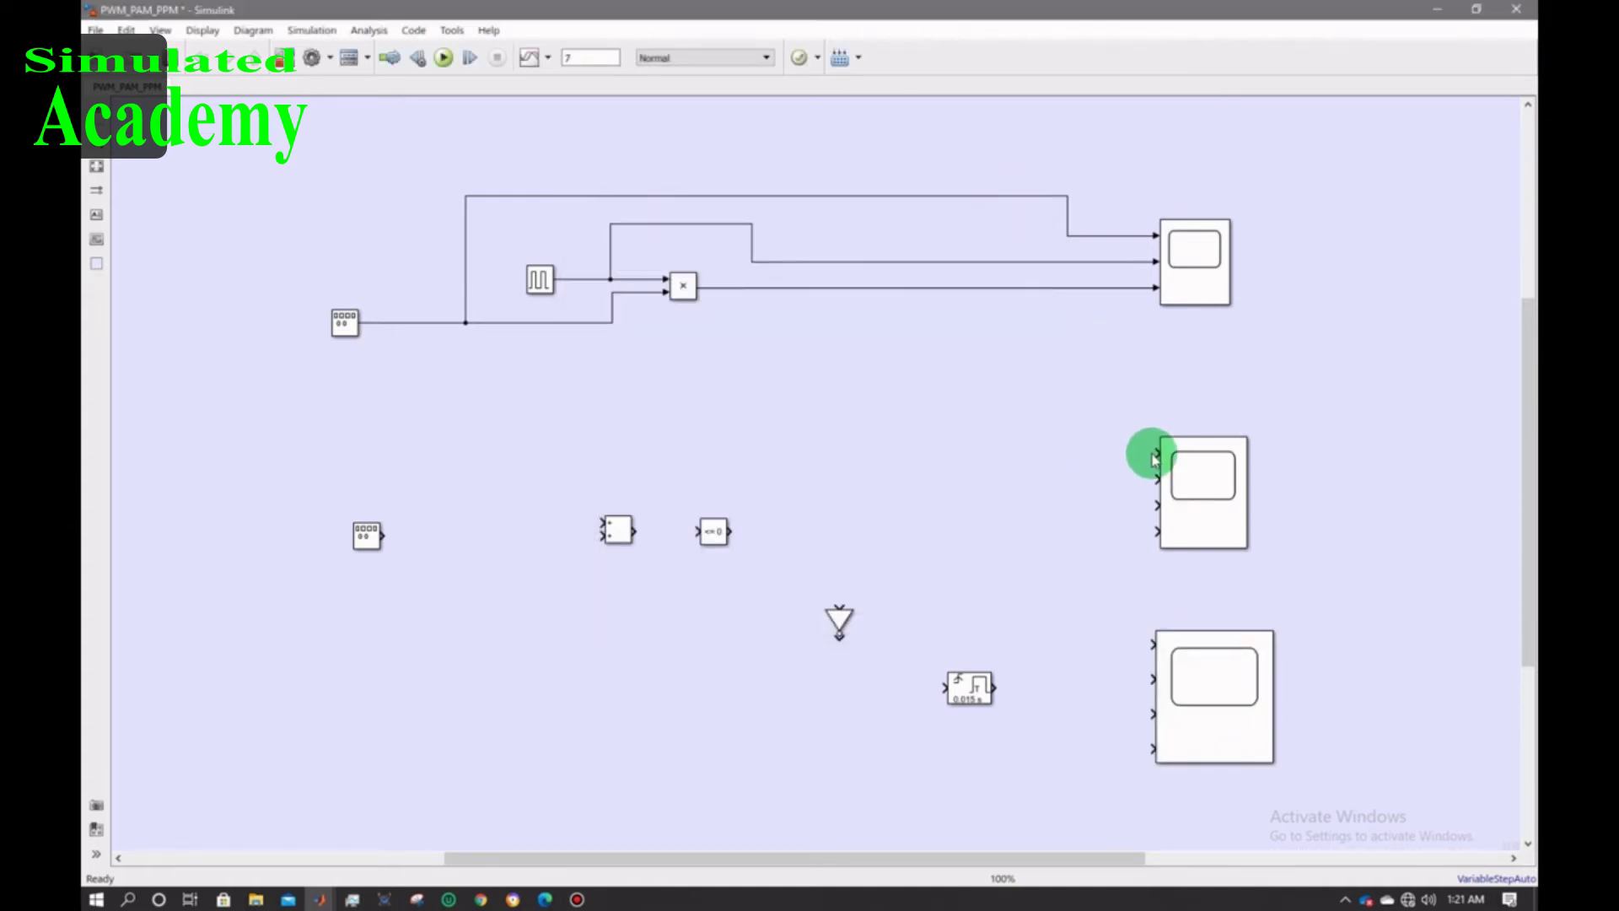
# - Branch the source into the middle scope, reposition the second source, and set the Add block's signs to +-
pyautogui.moveTo(1152, 453); pyautogui.dragTo(464, 322)
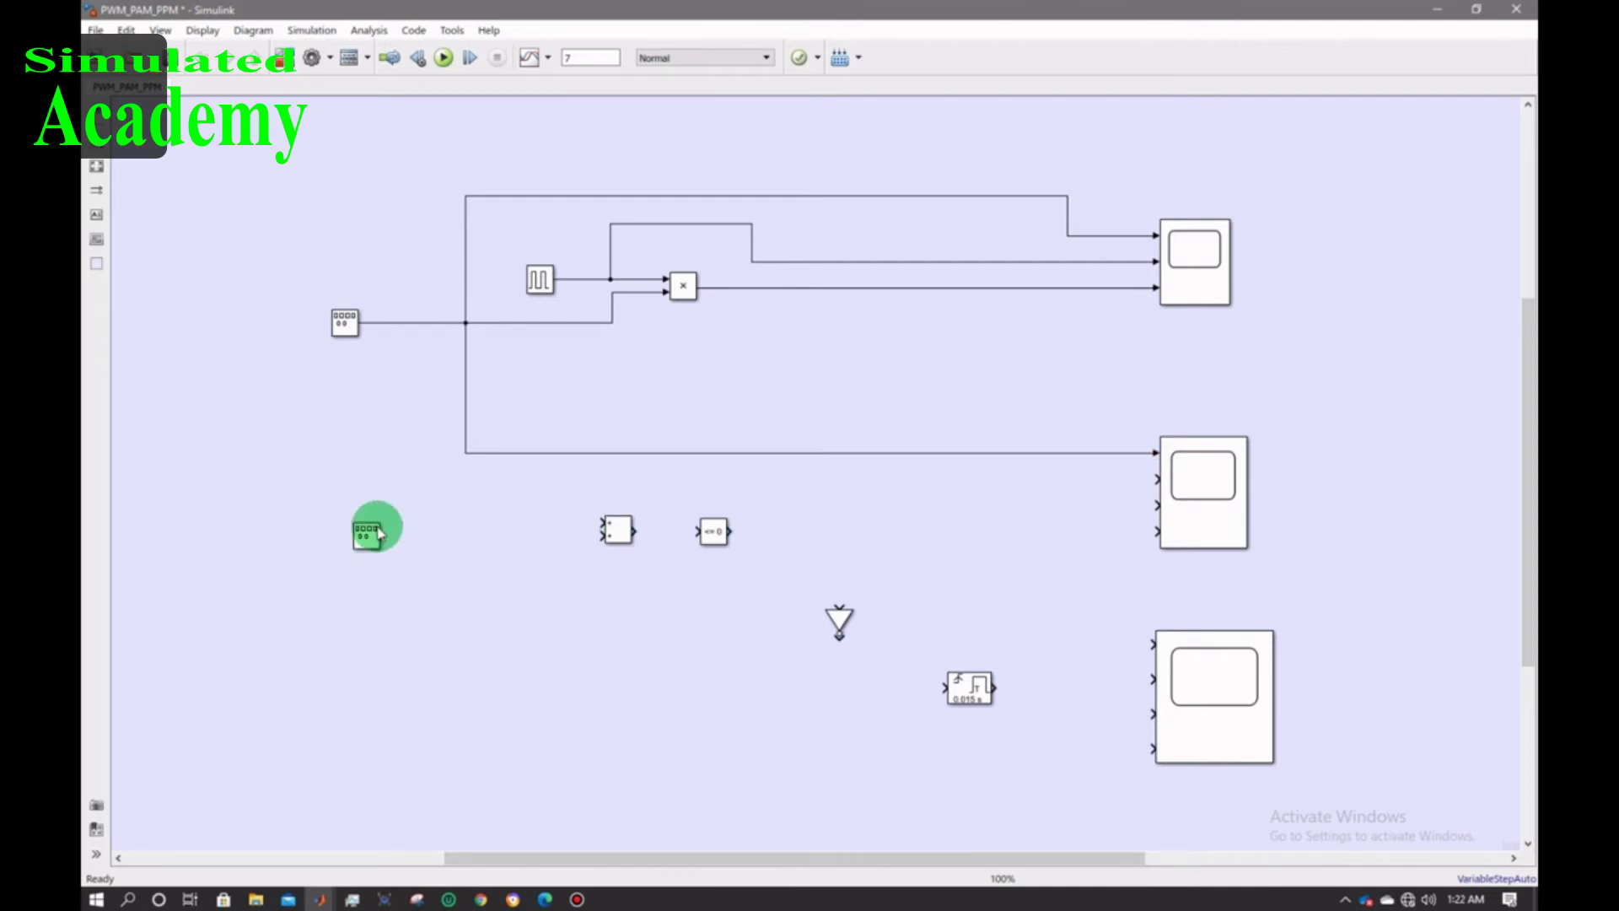
pyautogui.moveTo(370, 533); pyautogui.dragTo(1153, 479)
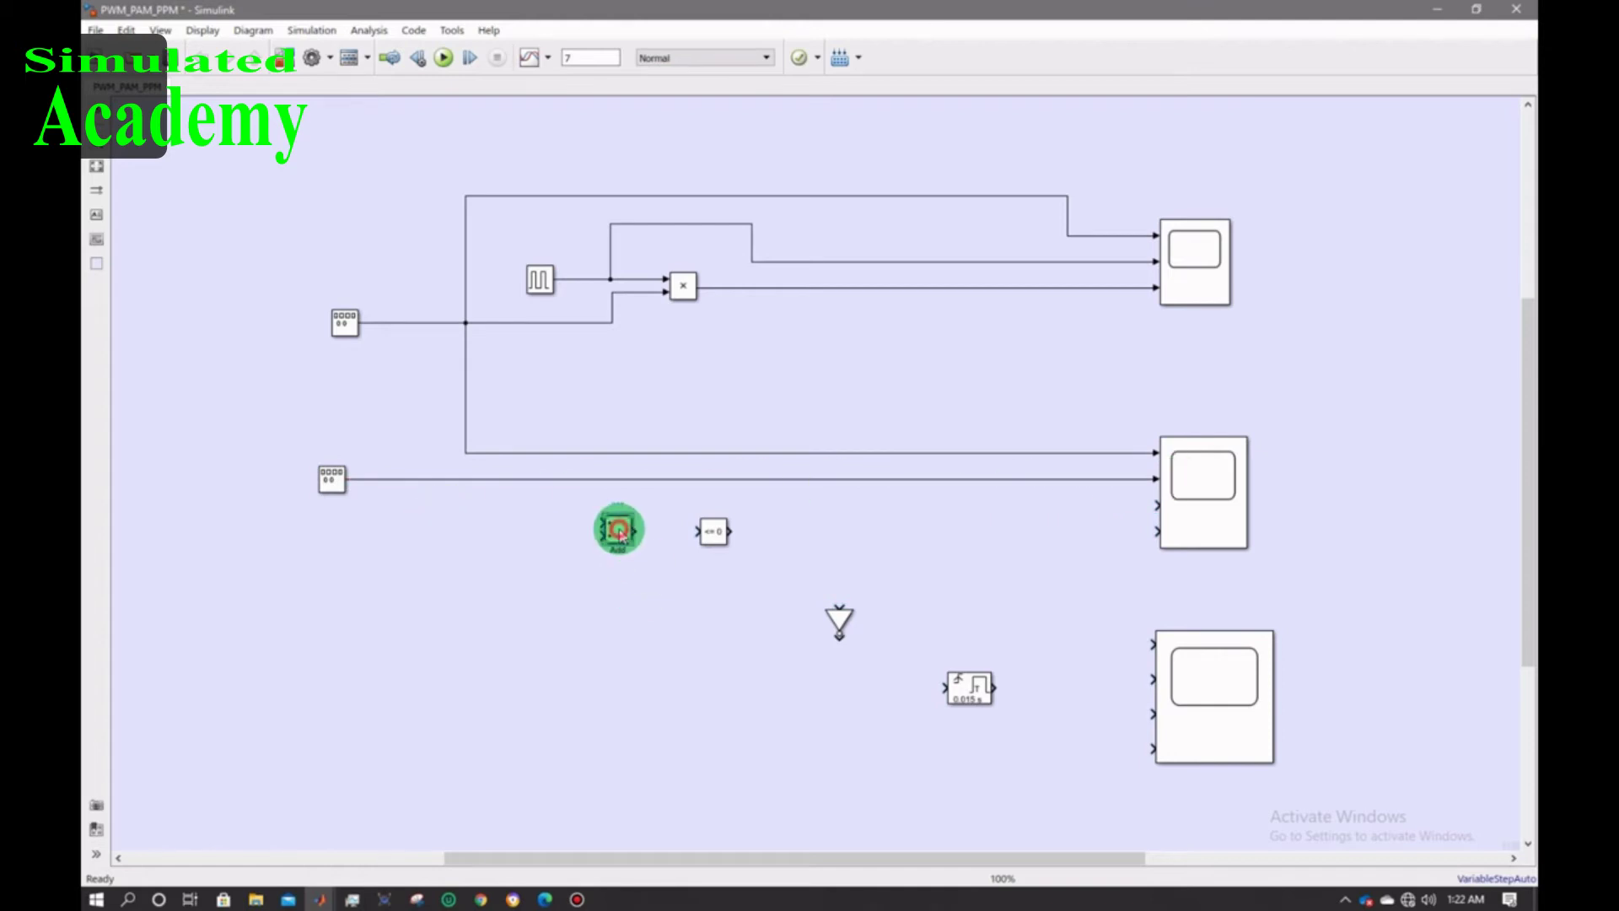
pyautogui.doubleClick(618, 529)
pyautogui.doubleClick(675, 562)
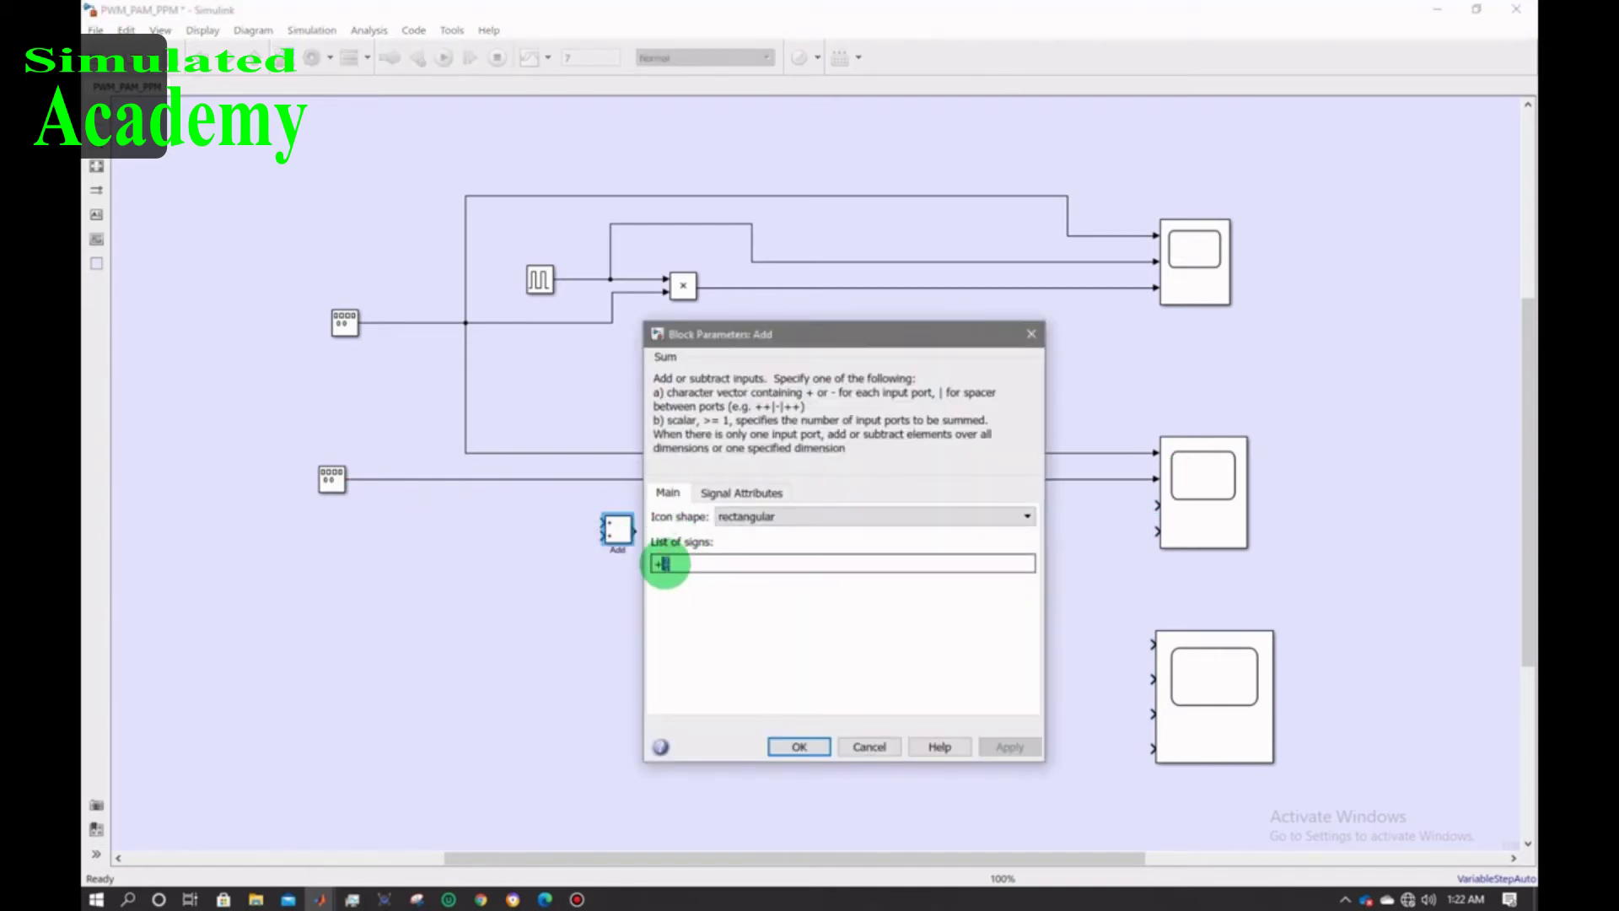
pyautogui.write('+-')
pyautogui.click(798, 746)
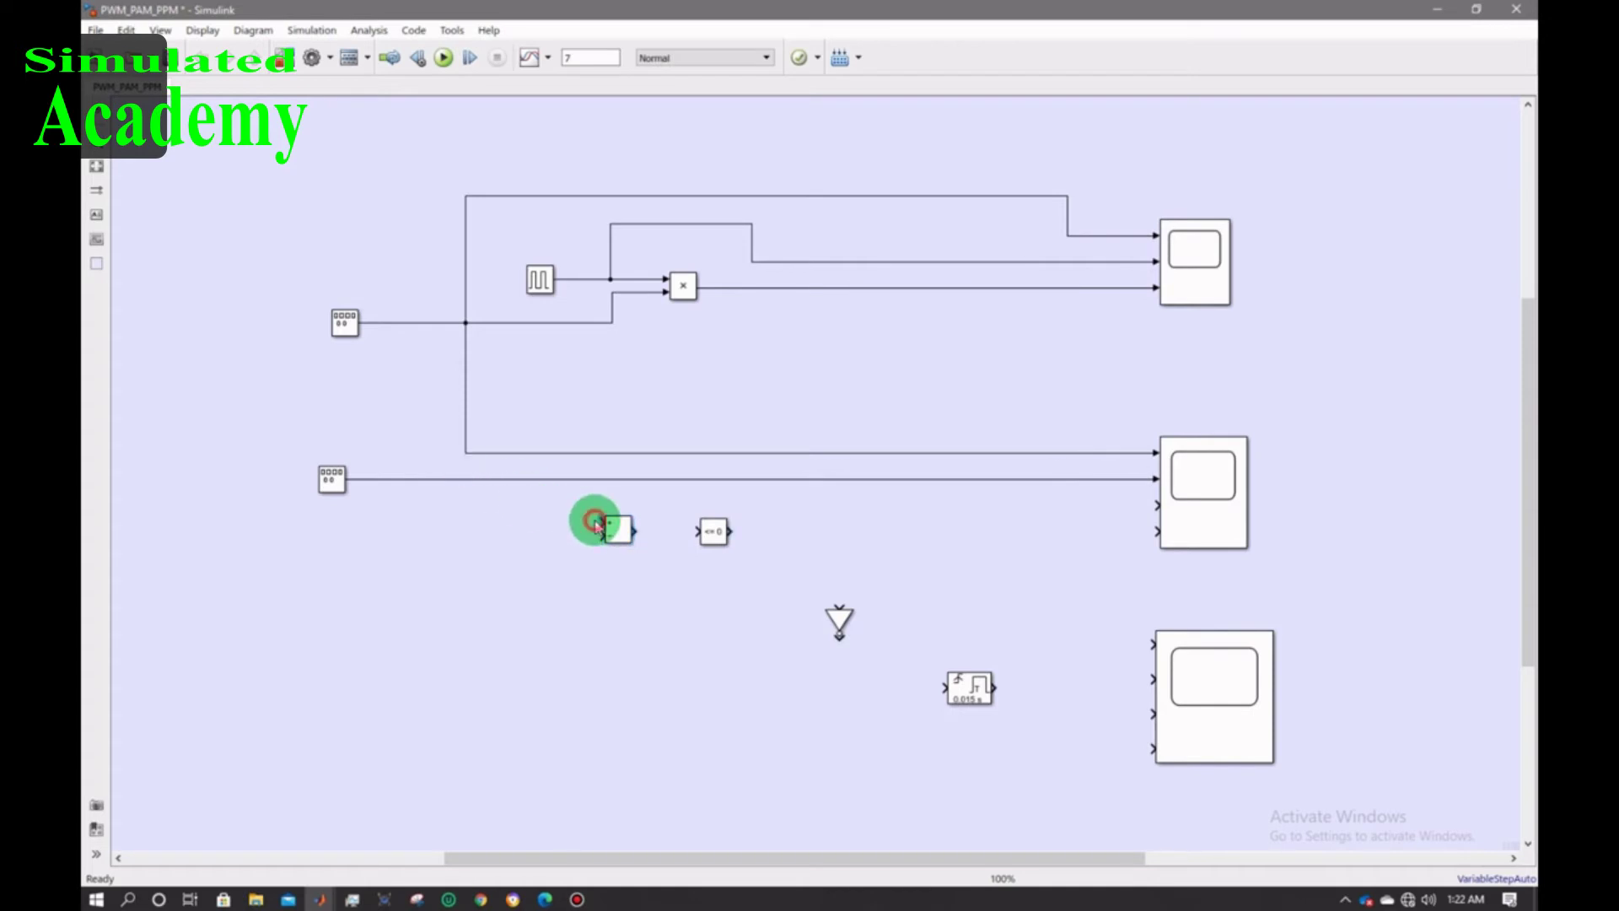
# - Wire both sources into the Add block and its output to Compare To Zero
pyautogui.moveTo(595, 525); pyautogui.dragTo(466, 455)
pyautogui.moveTo(604, 535)
pyautogui.mouseDown()
pyautogui.moveTo(561, 549)
pyautogui.moveTo(591, 549)
pyautogui.moveTo(430, 514)
pyautogui.moveTo(431, 479)
pyautogui.mouseUp()
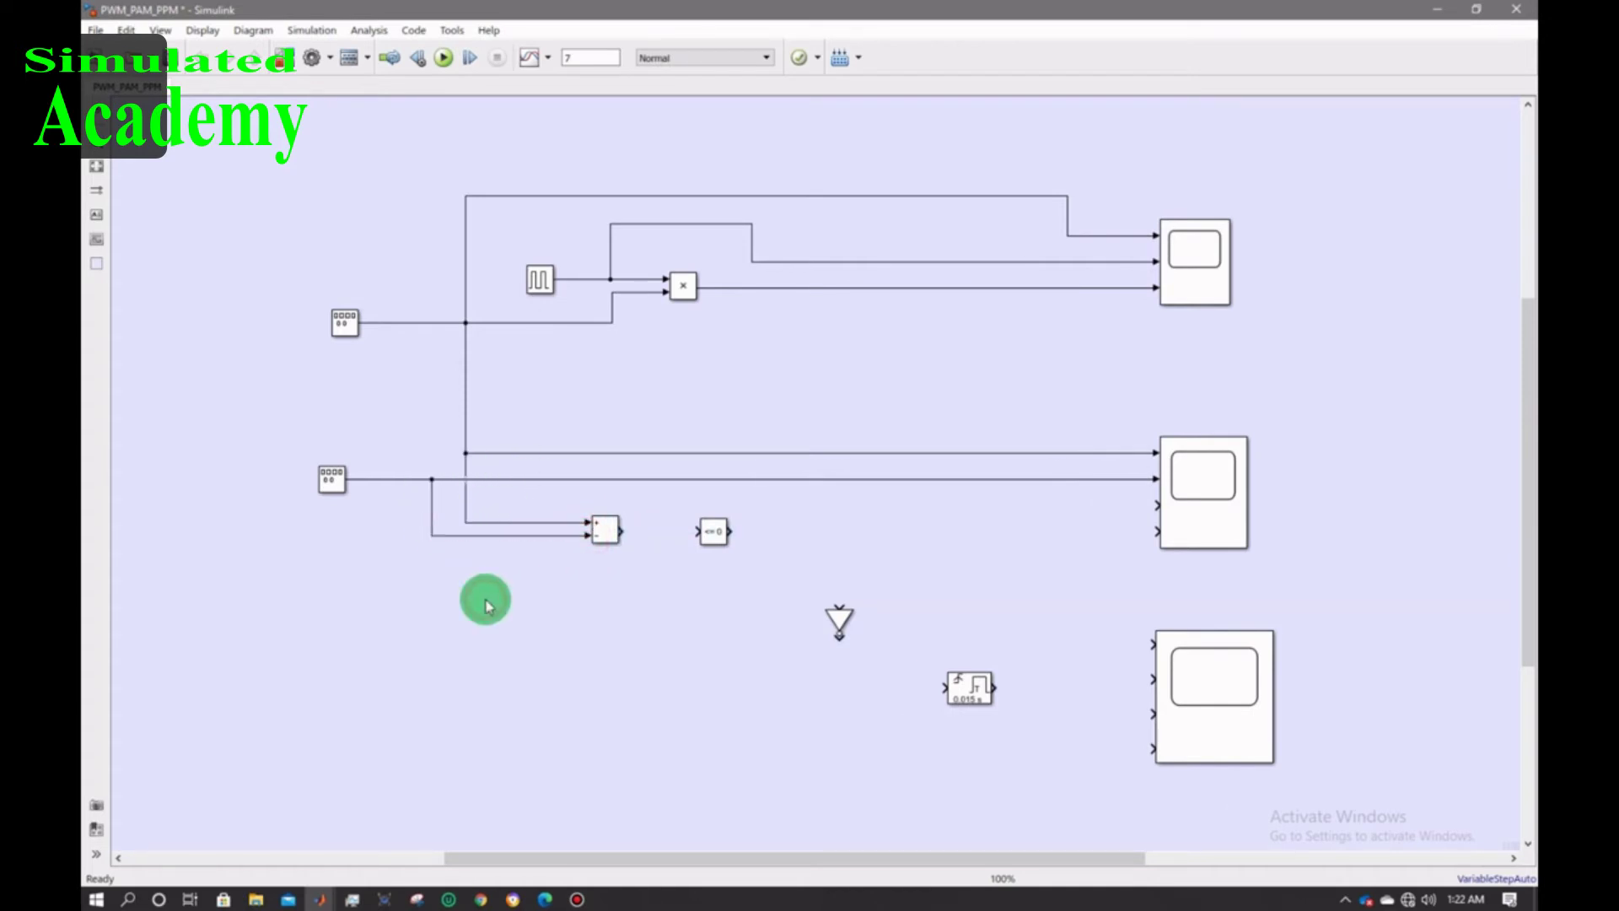
pyautogui.moveTo(622, 531); pyautogui.dragTo(692, 536)
# - Set Compare To Zero's operator to >= and enlarge the block
pyautogui.doubleClick(713, 539)
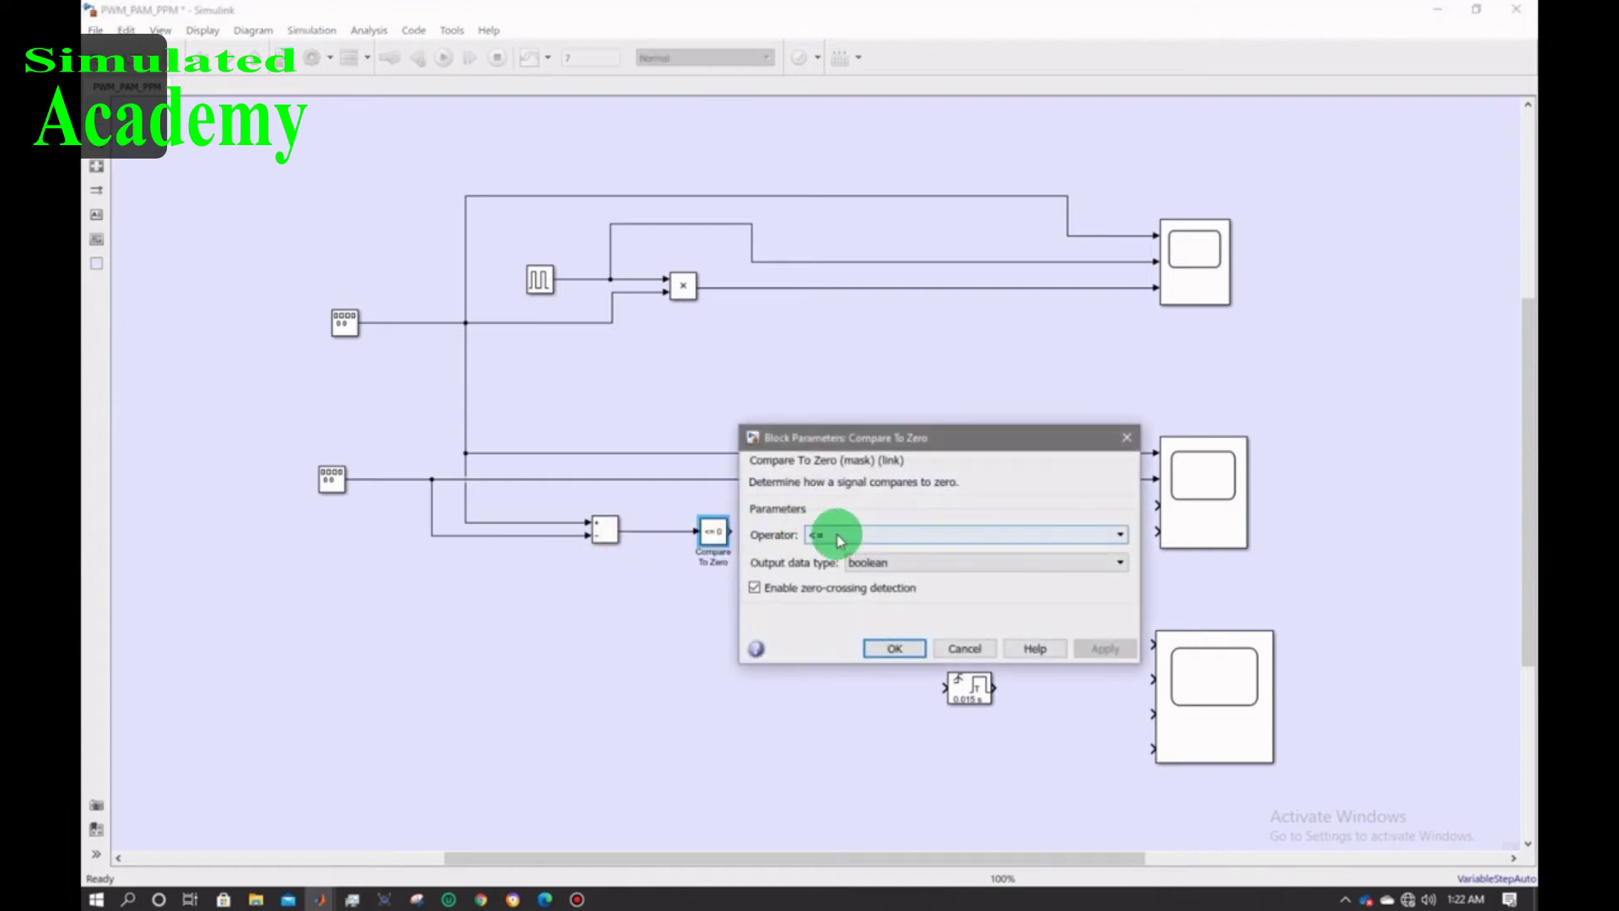
pyautogui.click(831, 534)
pyautogui.click(827, 598)
pyautogui.click(900, 651)
pyautogui.click(718, 535)
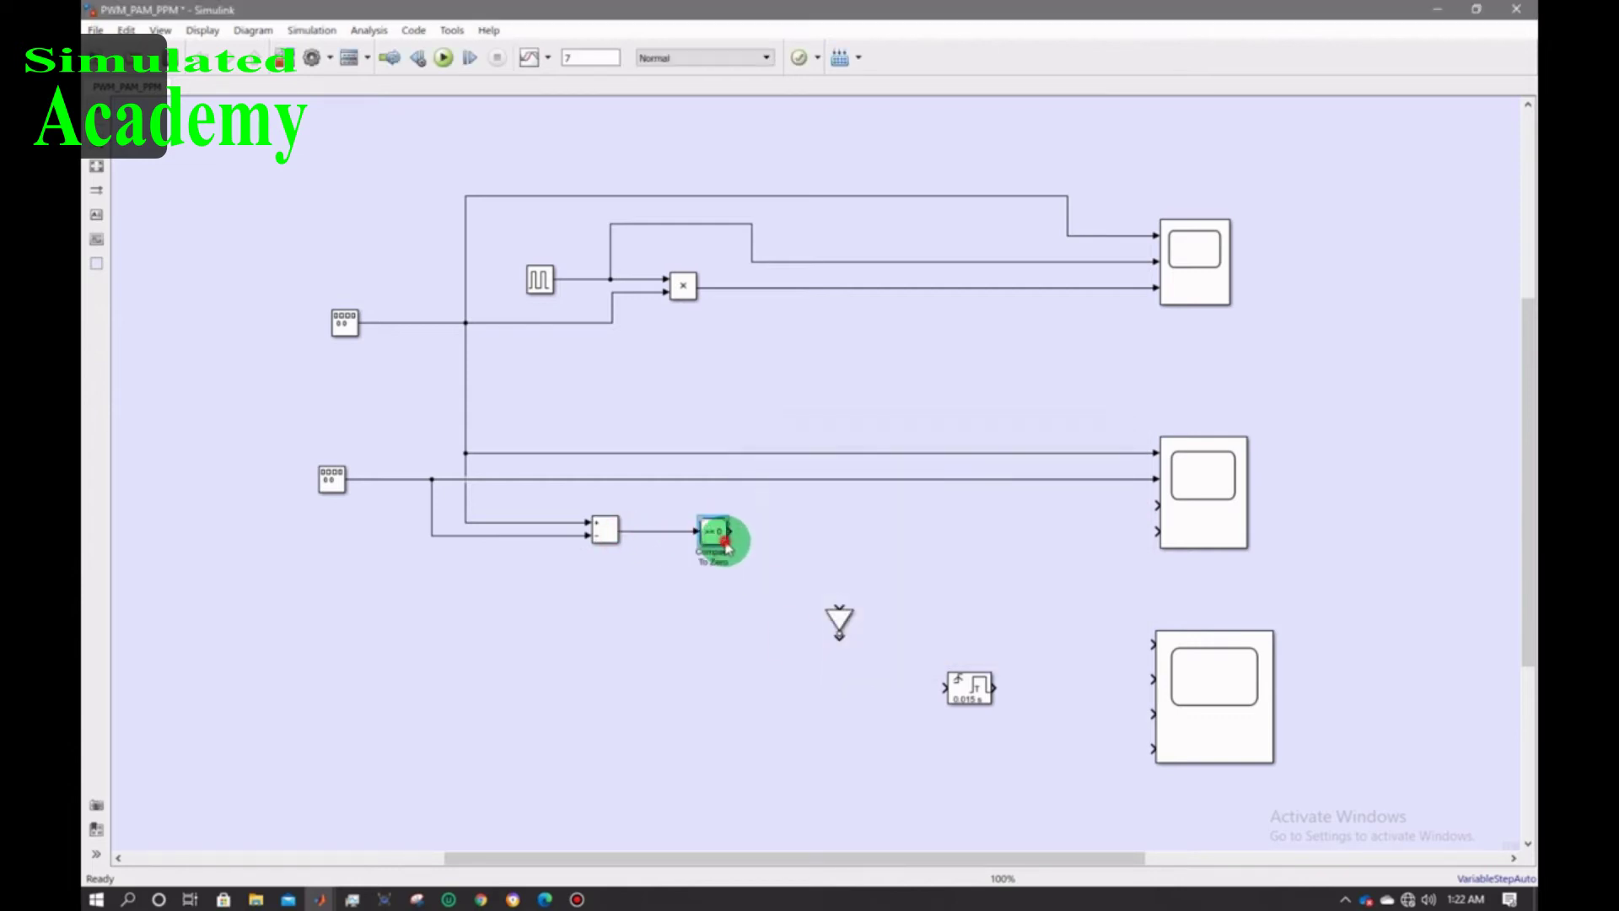
pyautogui.moveTo(728, 547); pyautogui.dragTo(840, 609)
# - Chain comparator, NOT and Monostable, and branch signals into the remaining middle and bottom scope inputs
pyautogui.moveTo(839, 634)
pyautogui.mouseDown()
pyautogui.moveTo(849, 680)
pyautogui.moveTo(998, 691)
pyautogui.moveTo(1152, 748)
pyautogui.mouseUp()
pyautogui.moveTo(970, 711); pyautogui.dragTo(966, 770)
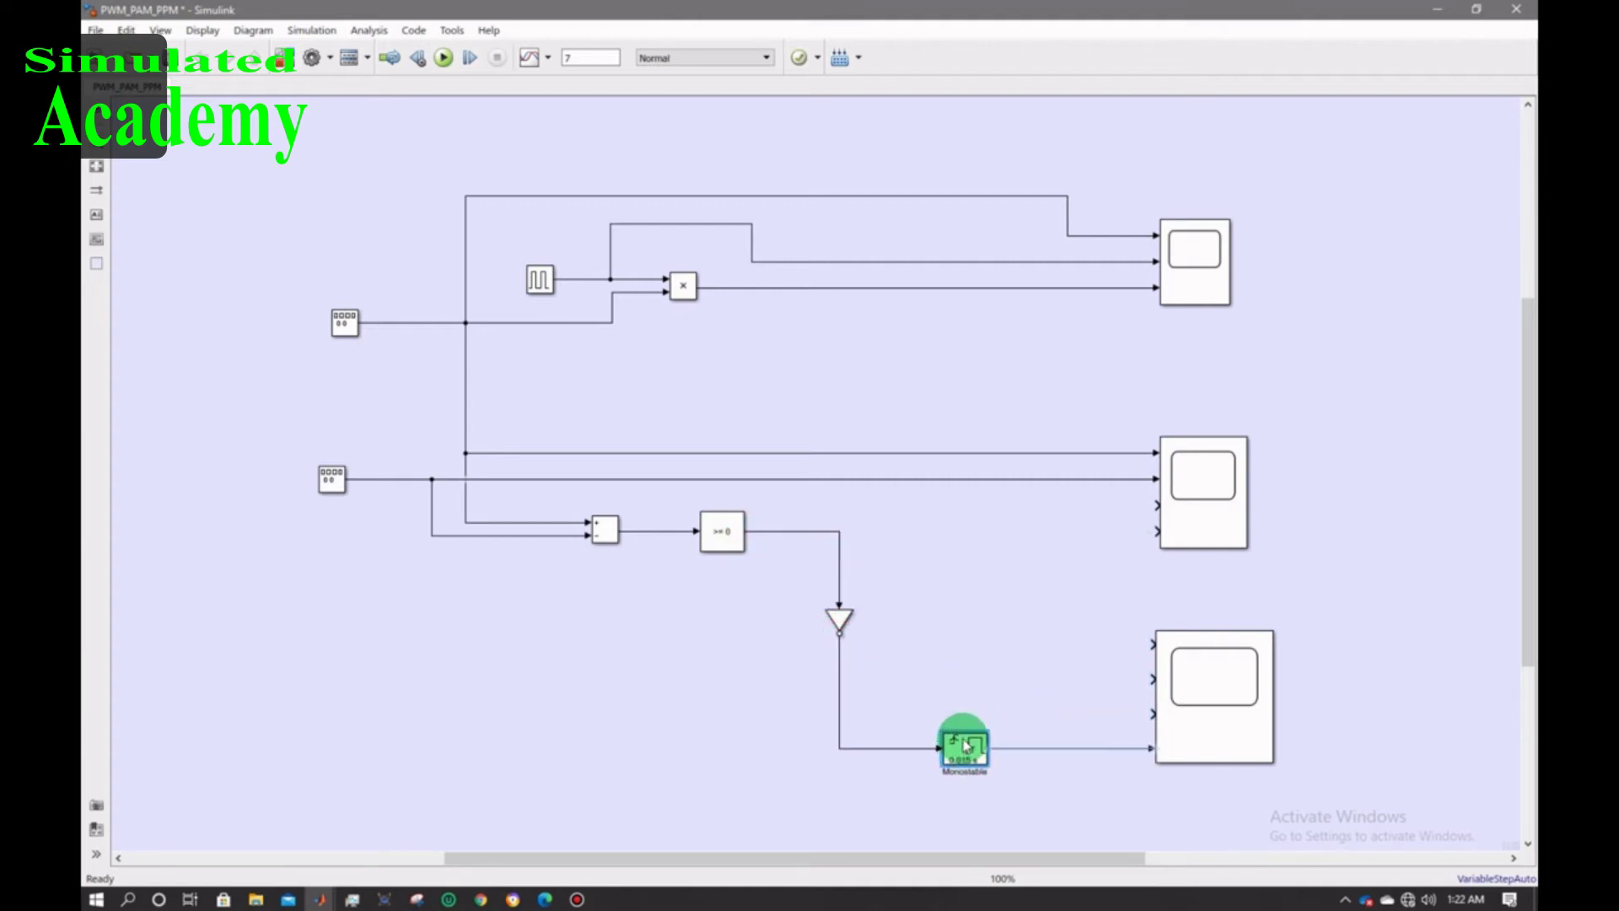
pyautogui.moveTo(1150, 641); pyautogui.dragTo(1061, 453)
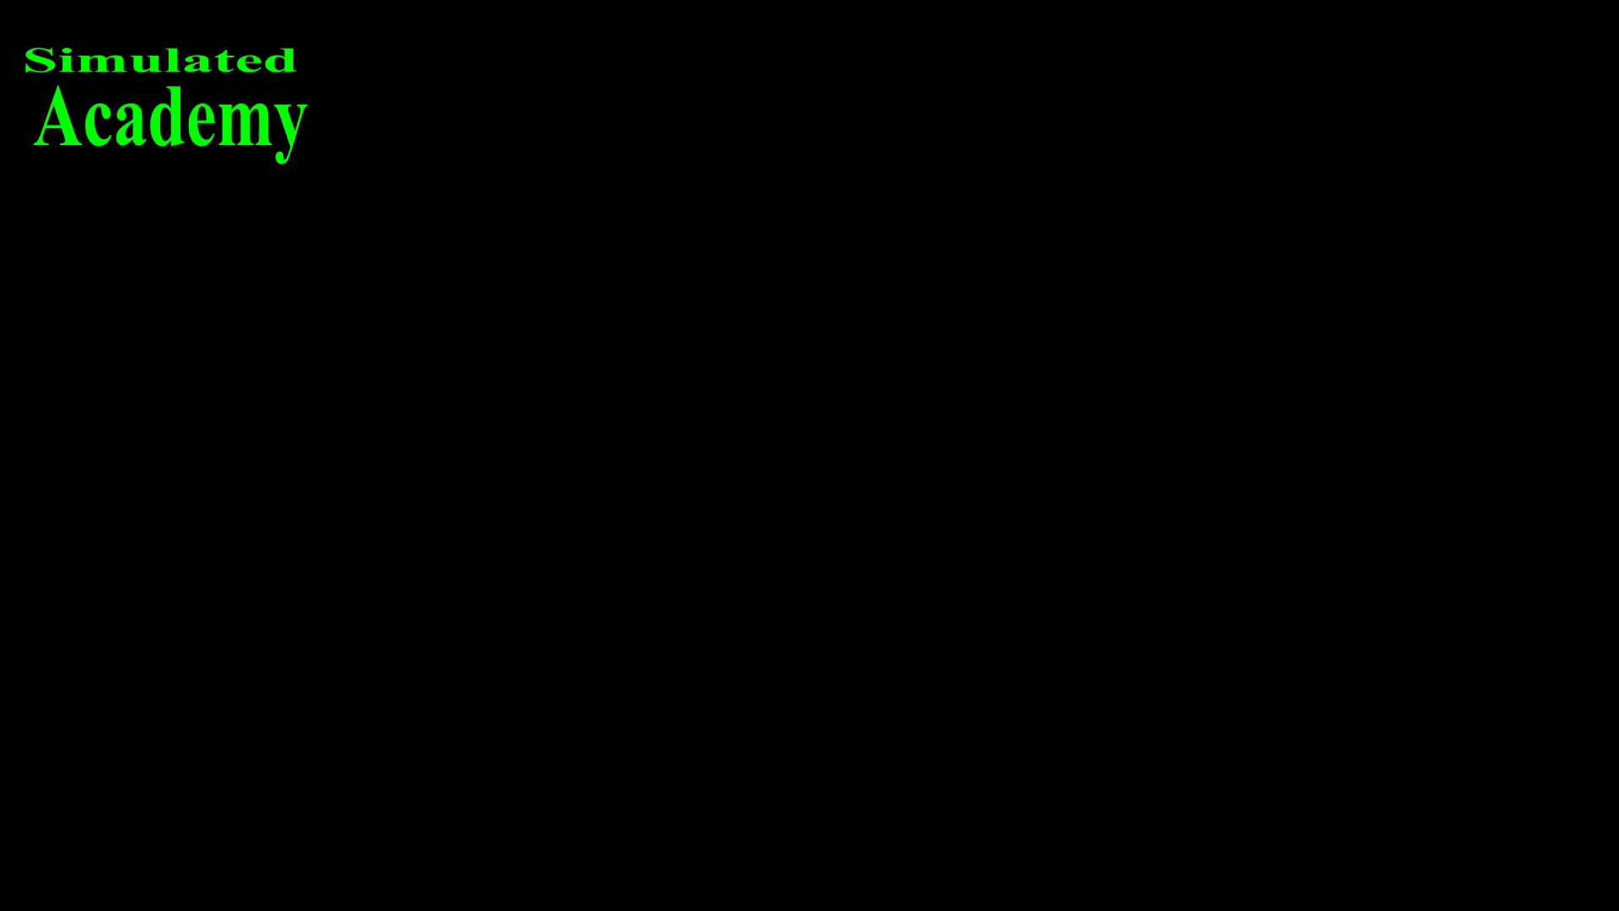
pyautogui.moveTo(1158, 505); pyautogui.dragTo(658, 523)
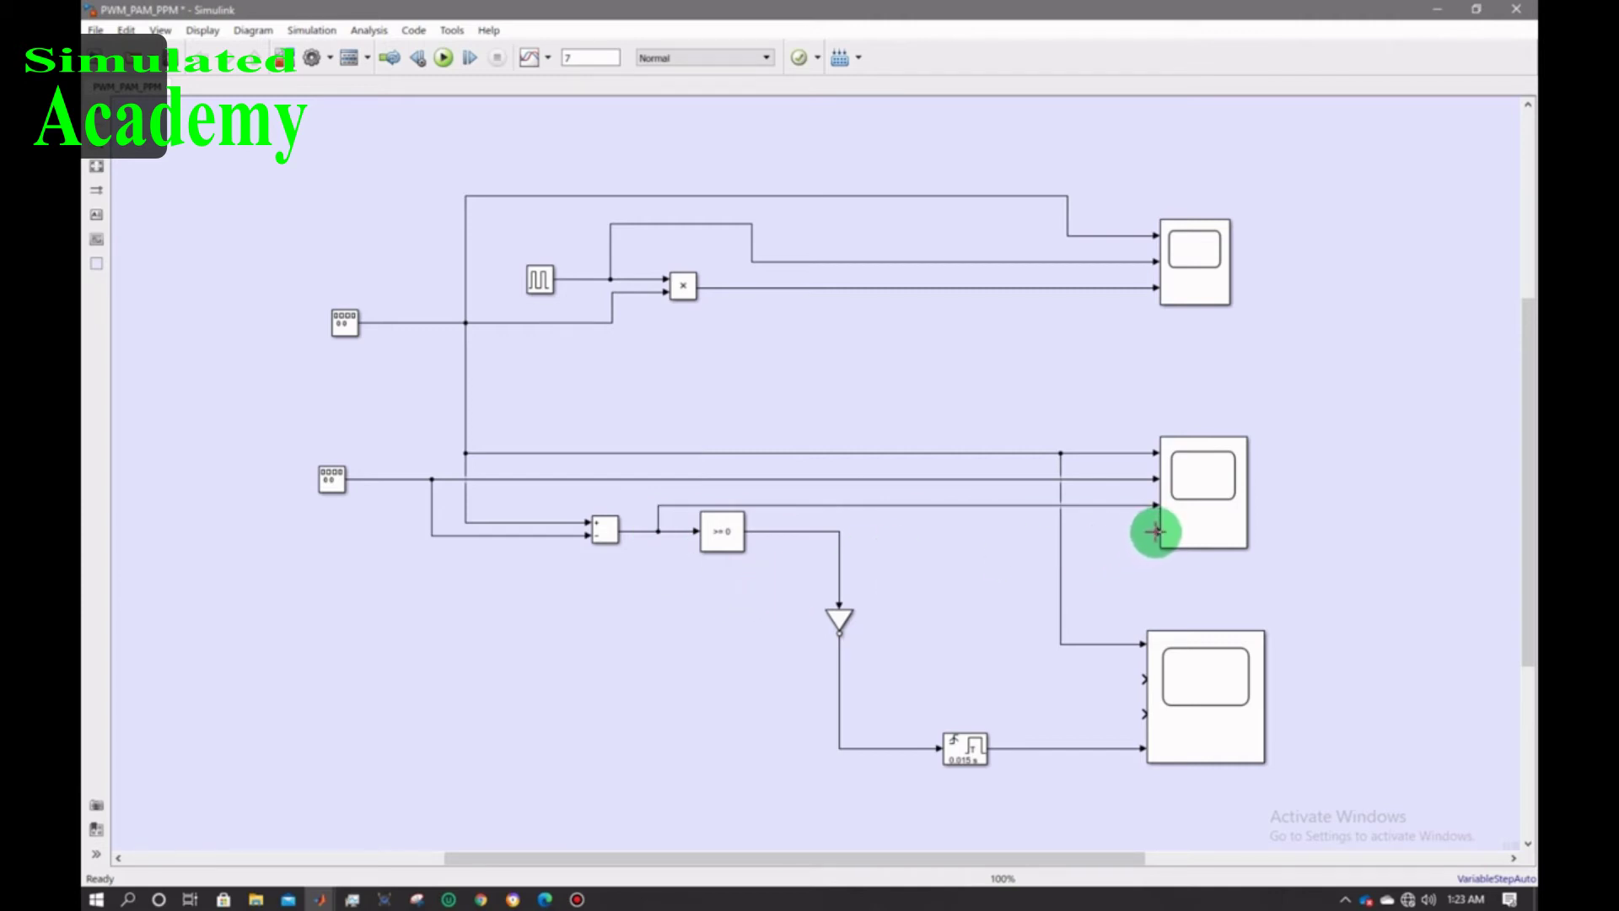
pyautogui.moveTo(1156, 532); pyautogui.dragTo(839, 532)
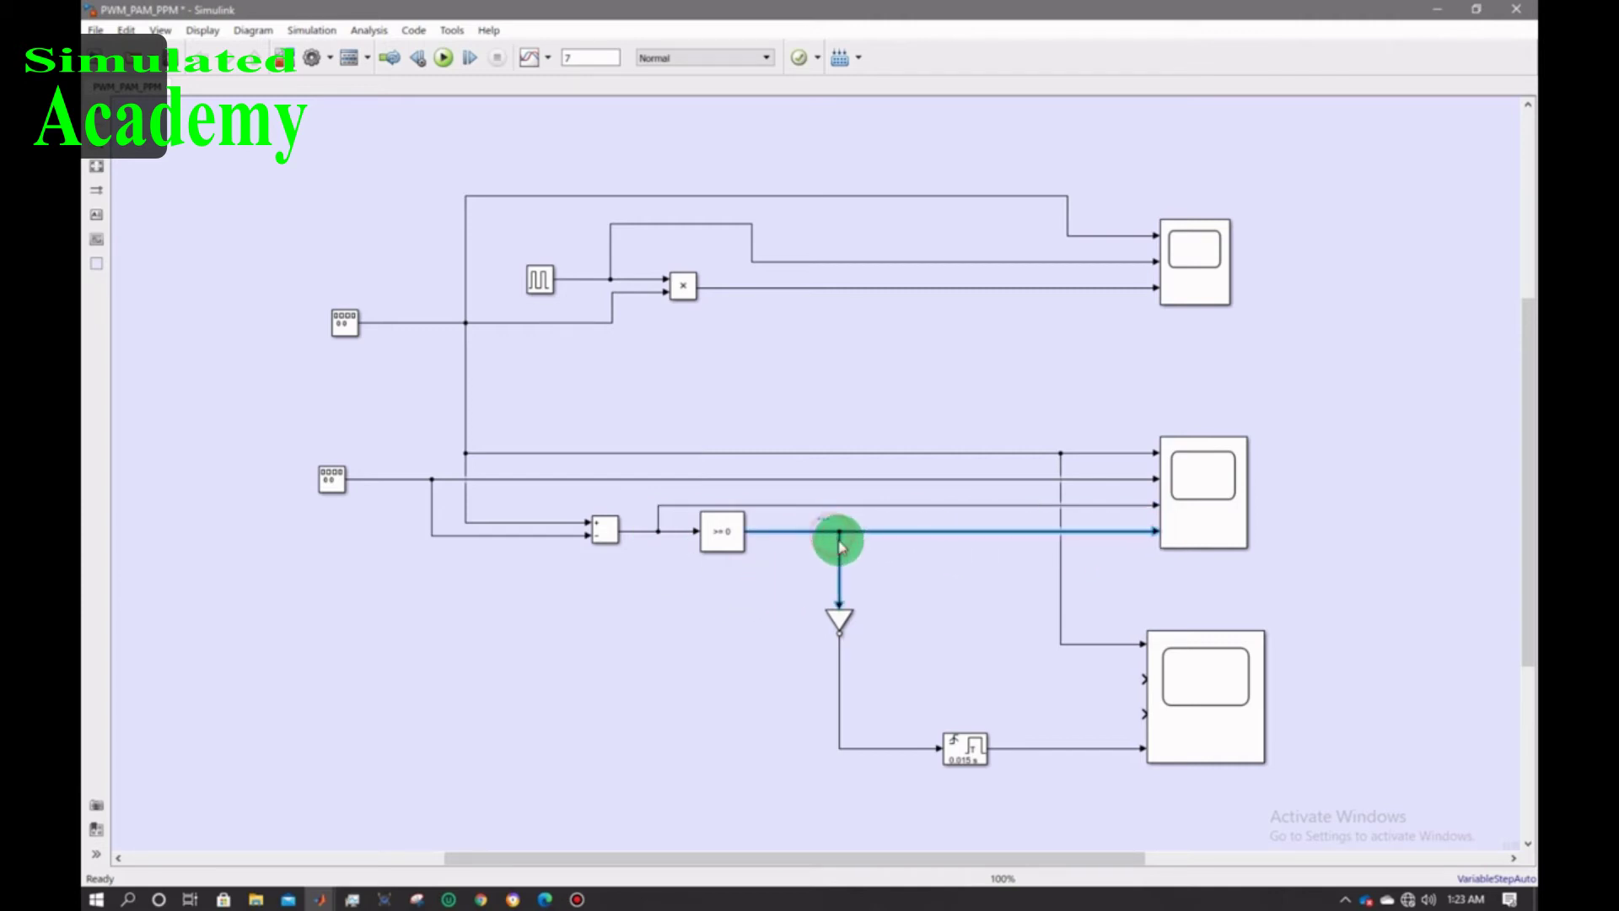
pyautogui.moveTo(1145, 679); pyautogui.dragTo(984, 531)
pyautogui.click(1147, 712)
pyautogui.moveTo(1147, 713); pyautogui.dragTo(839, 713)
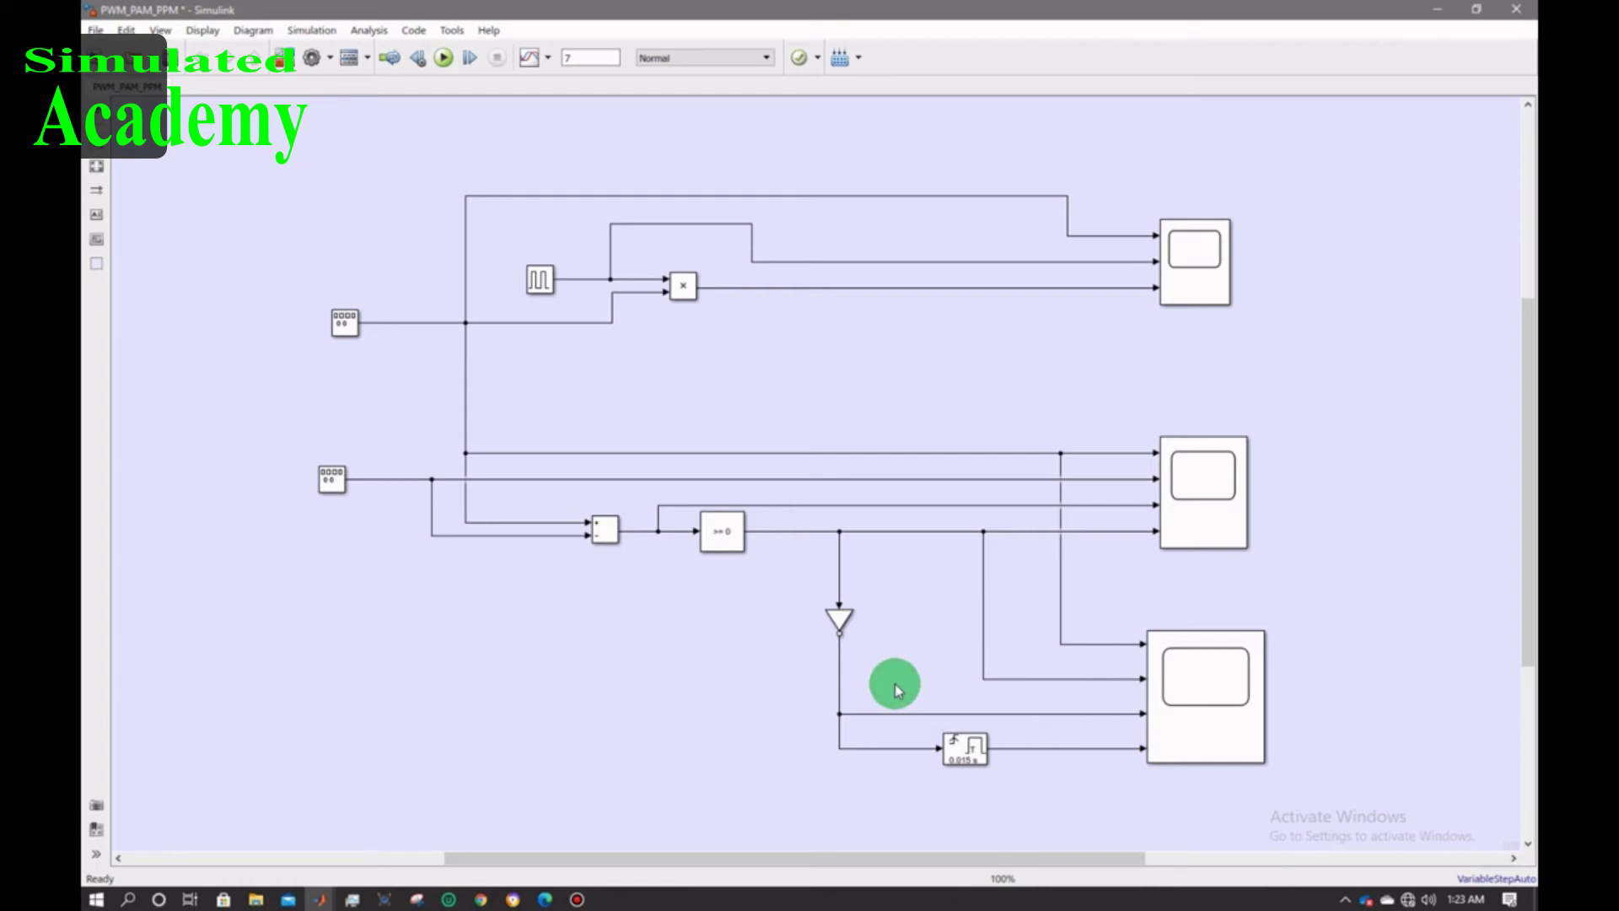
# - Turn on Format > Show Block Name for the top scope
pyautogui.rightClick(1194, 253)
pyautogui.moveTo(1271, 498)
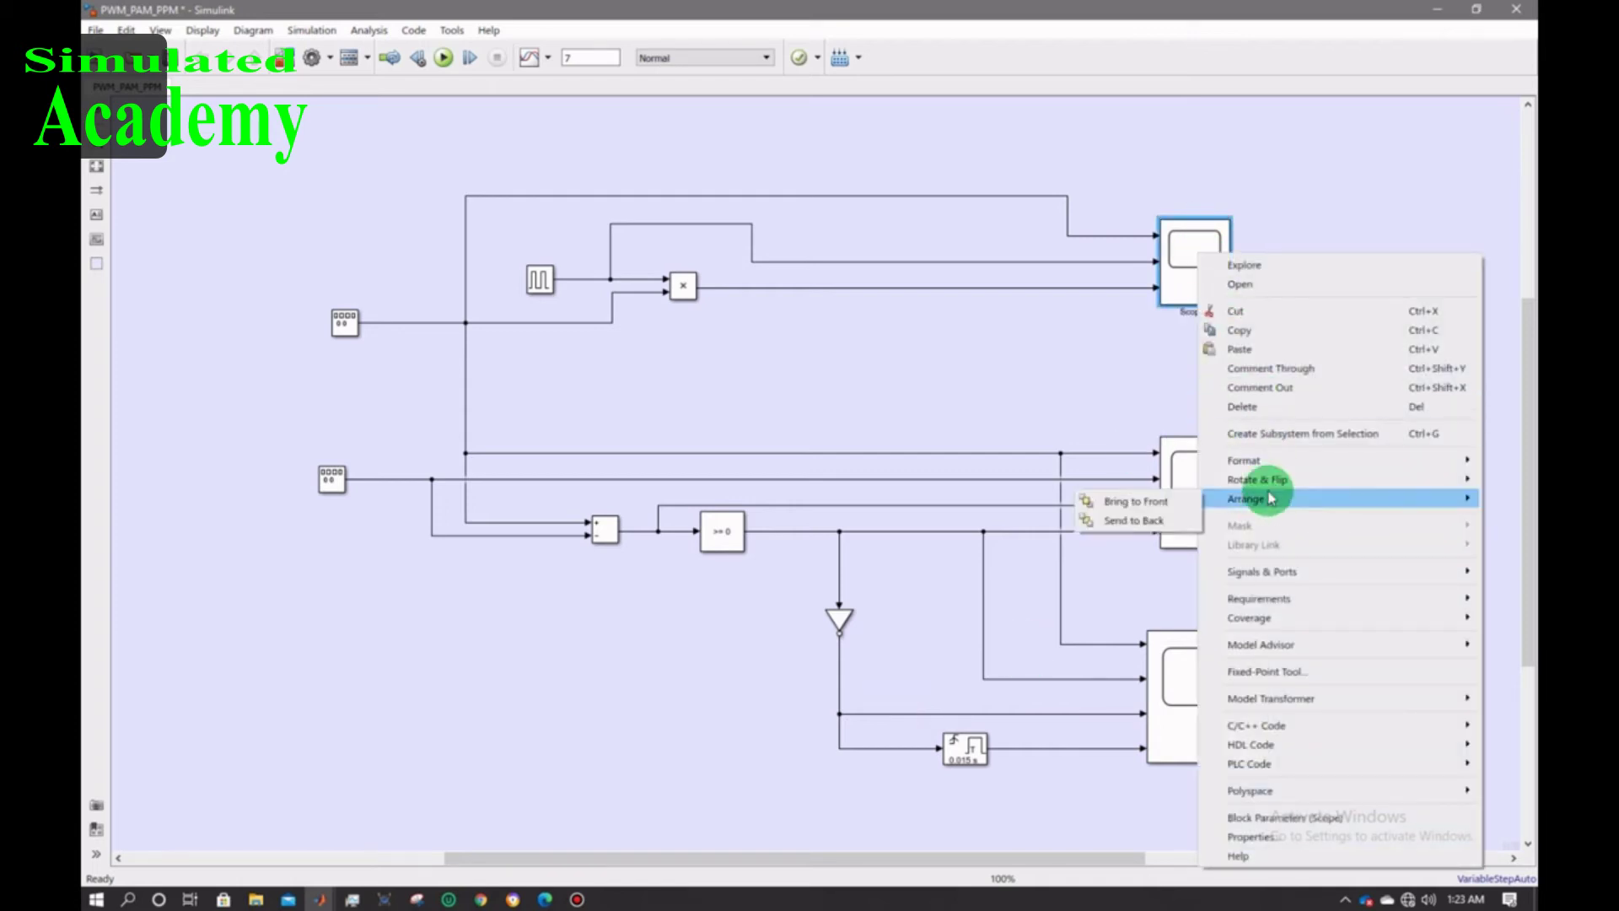
pyautogui.click(1231, 573)
pyautogui.click(1217, 318)
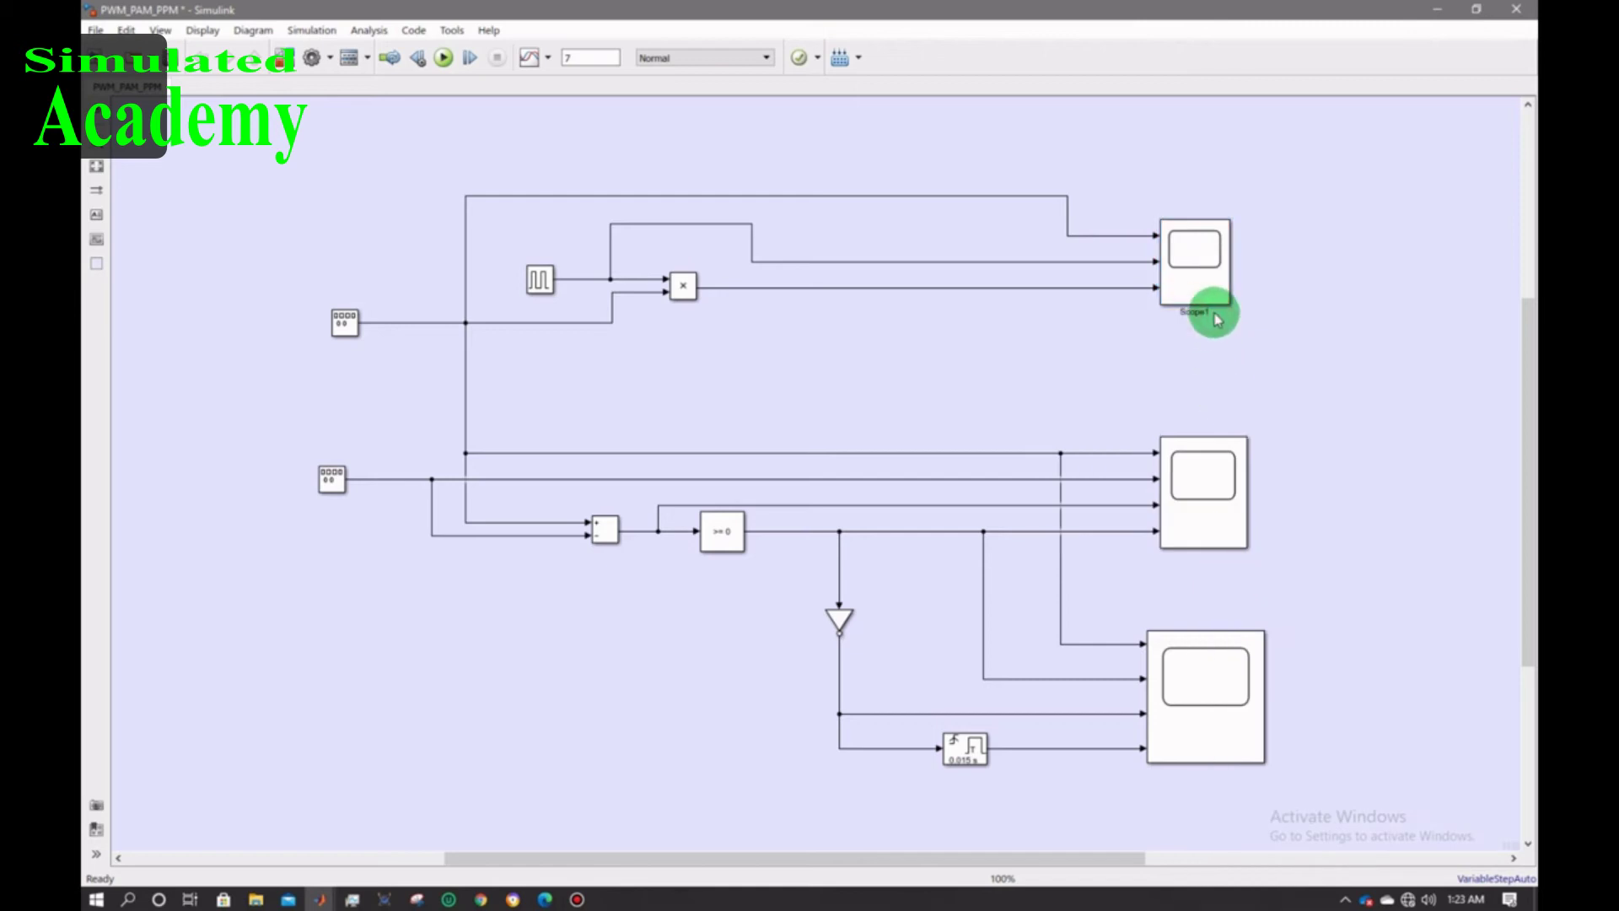
# - Rename the scopes PAM, PWM and PPM, then open the Signal Generator's amplitude setting
pyautogui.click(1210, 313)
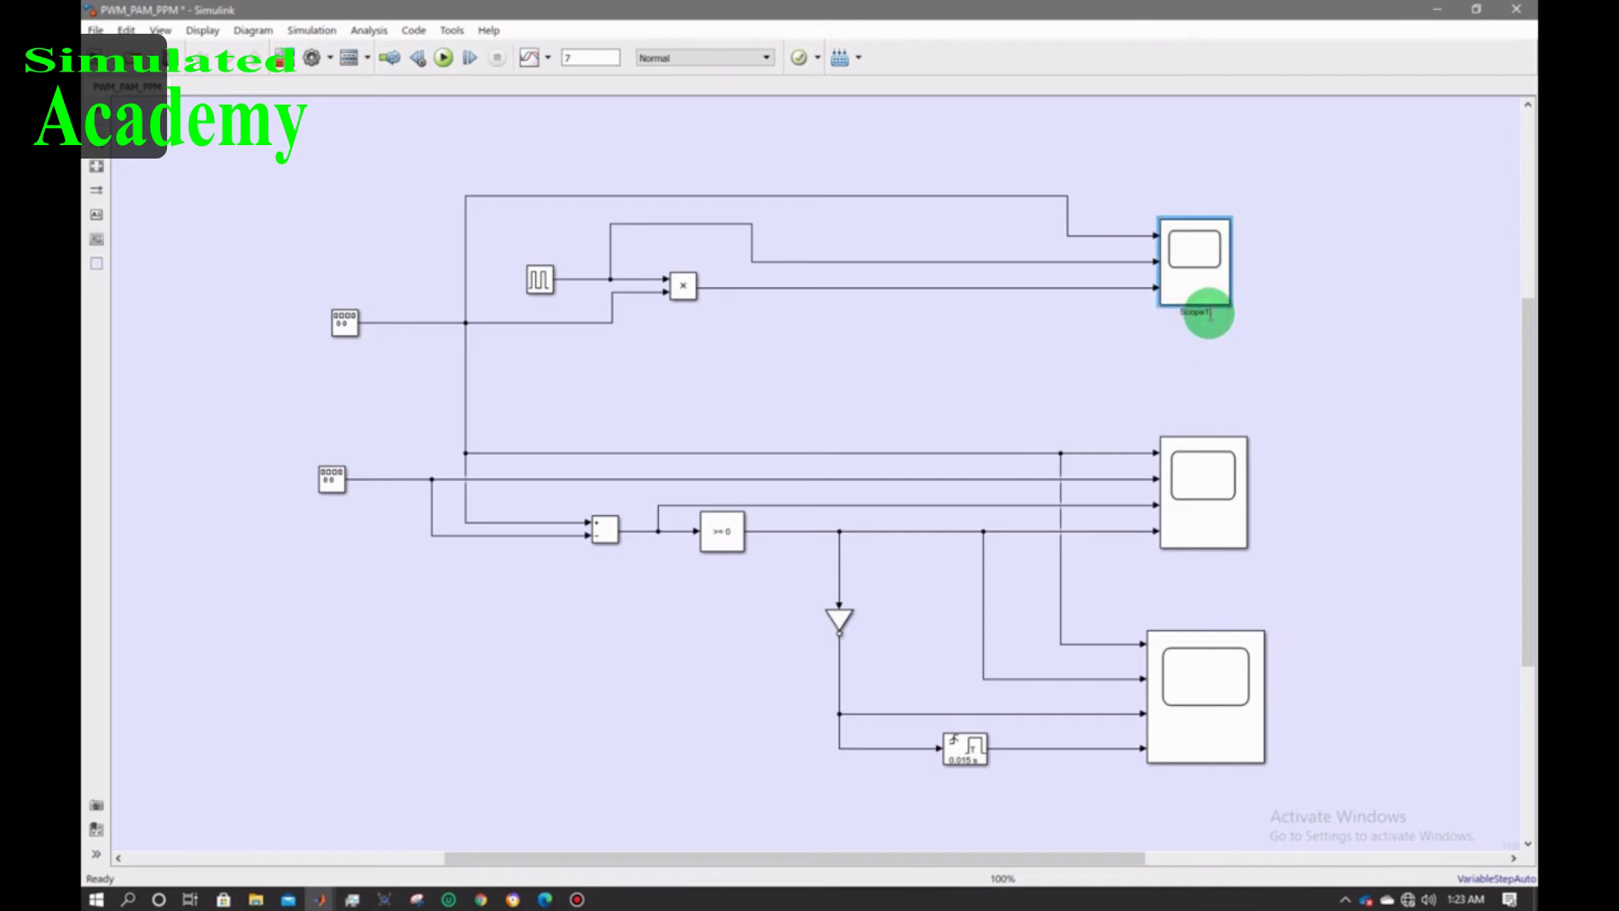
pyautogui.click(1200, 470)
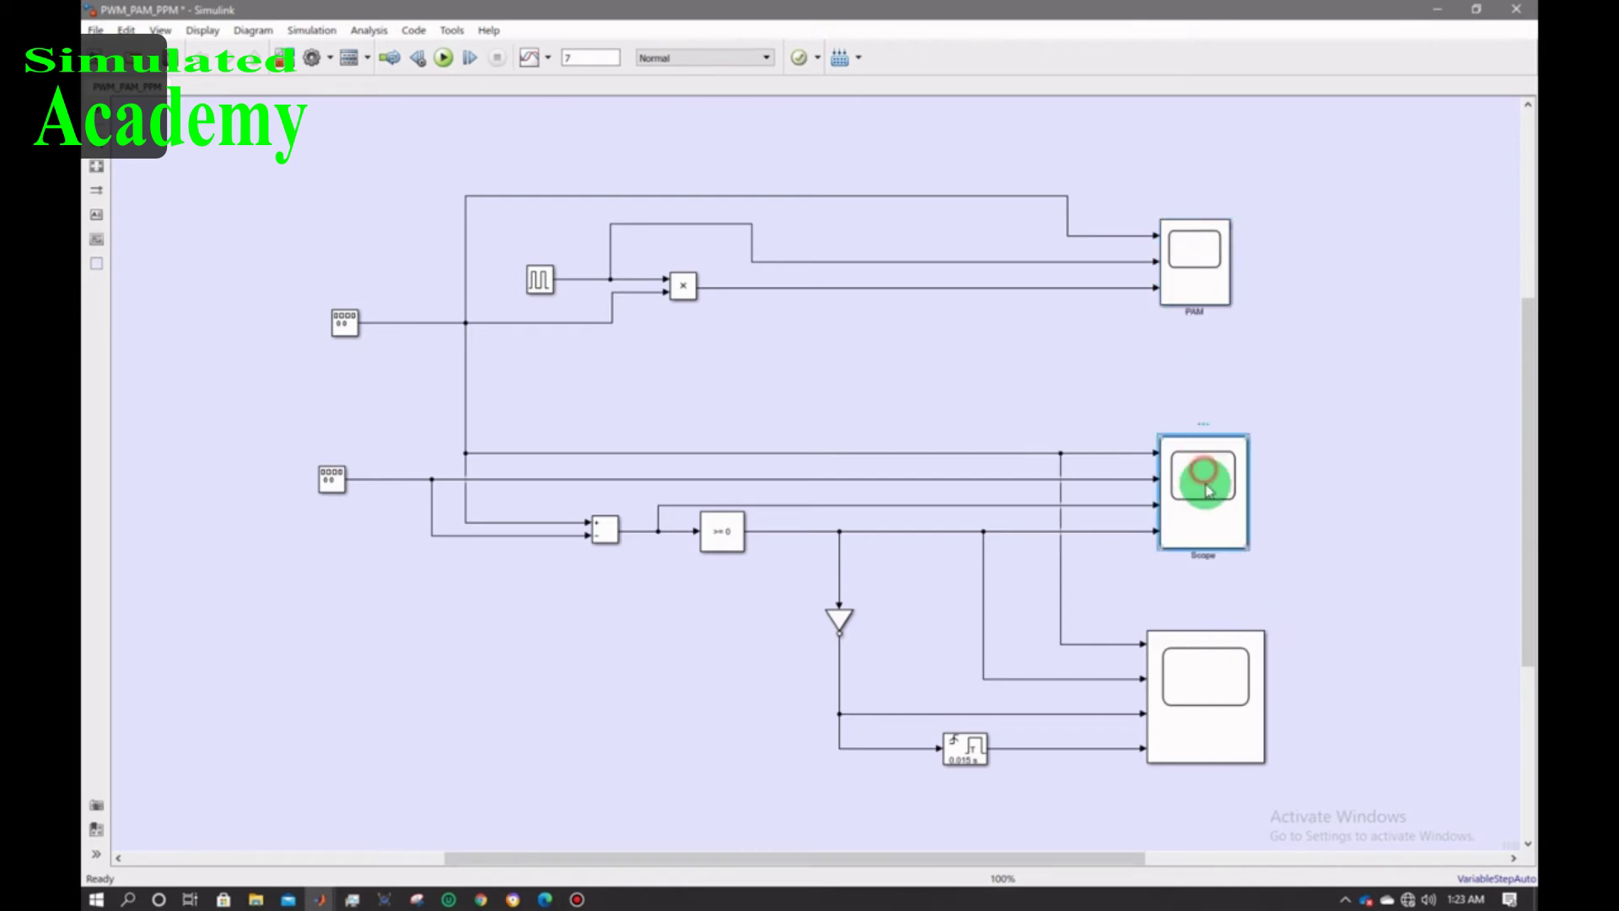
pyautogui.doubleClick(1193, 557)
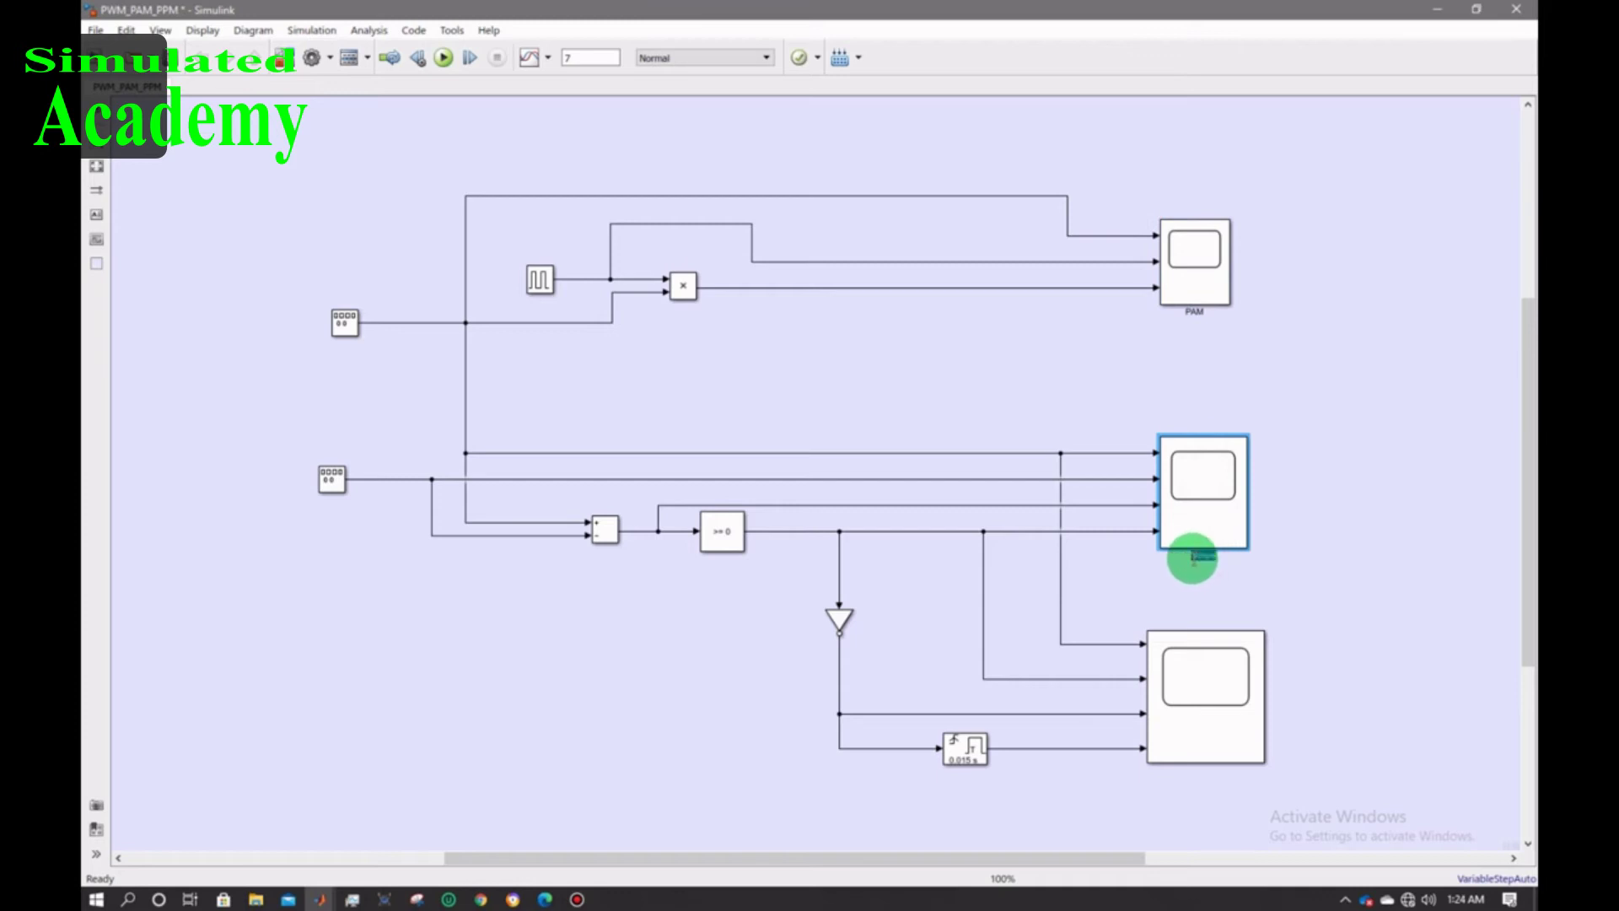
pyautogui.write('PWM')
pyautogui.click(1214, 770)
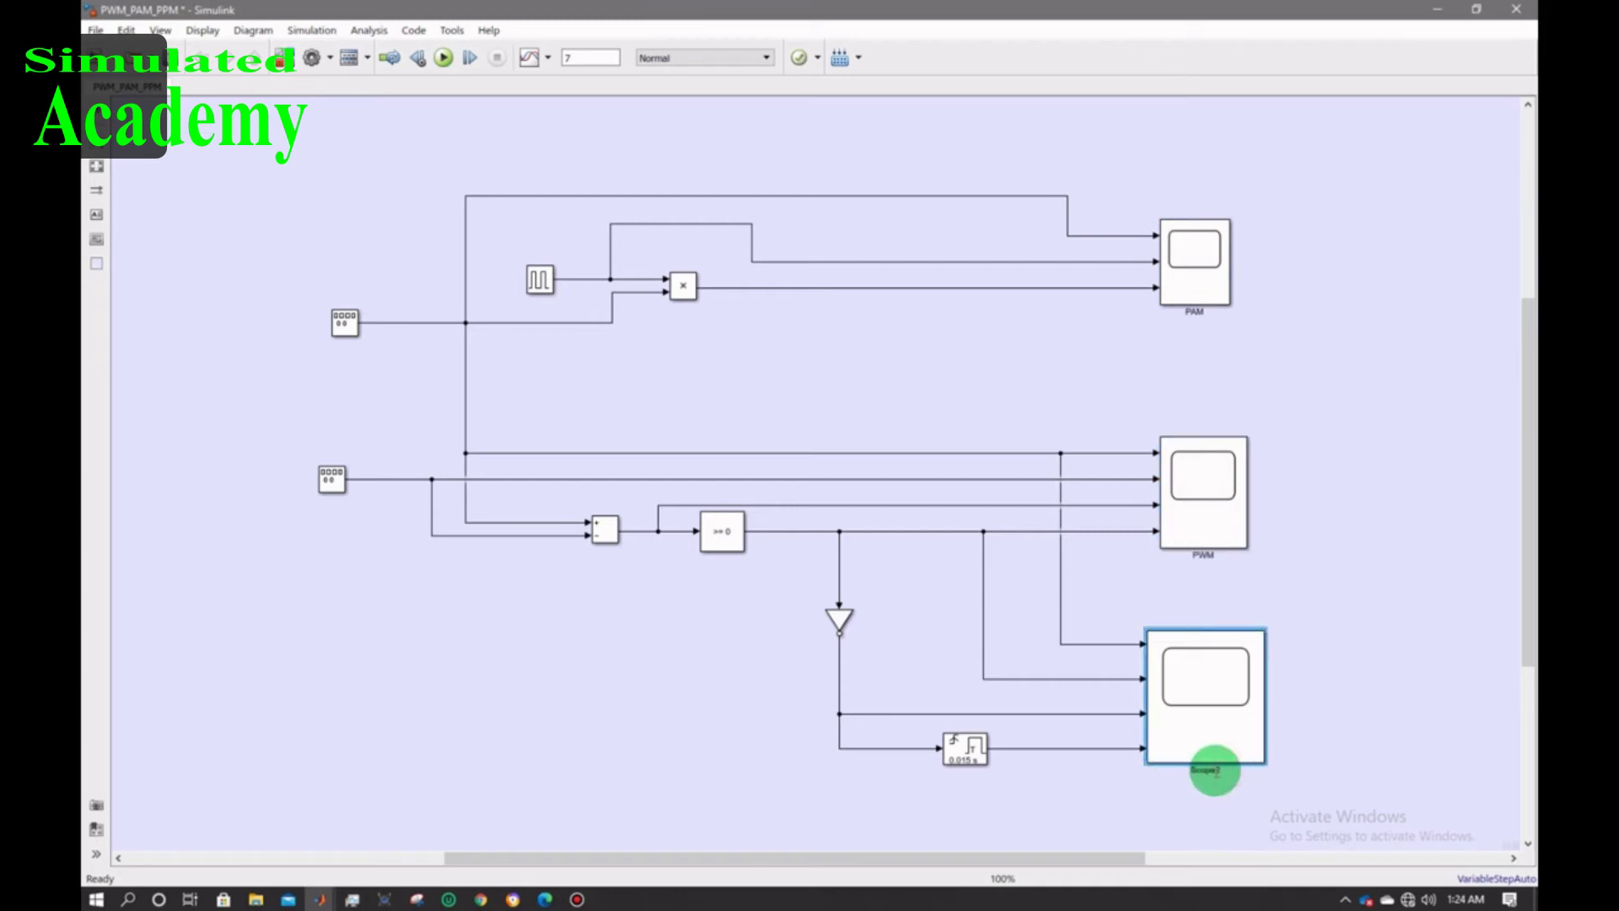
pyautogui.doubleClick(1215, 770)
pyautogui.write('PPM')
pyautogui.click(1330, 679)
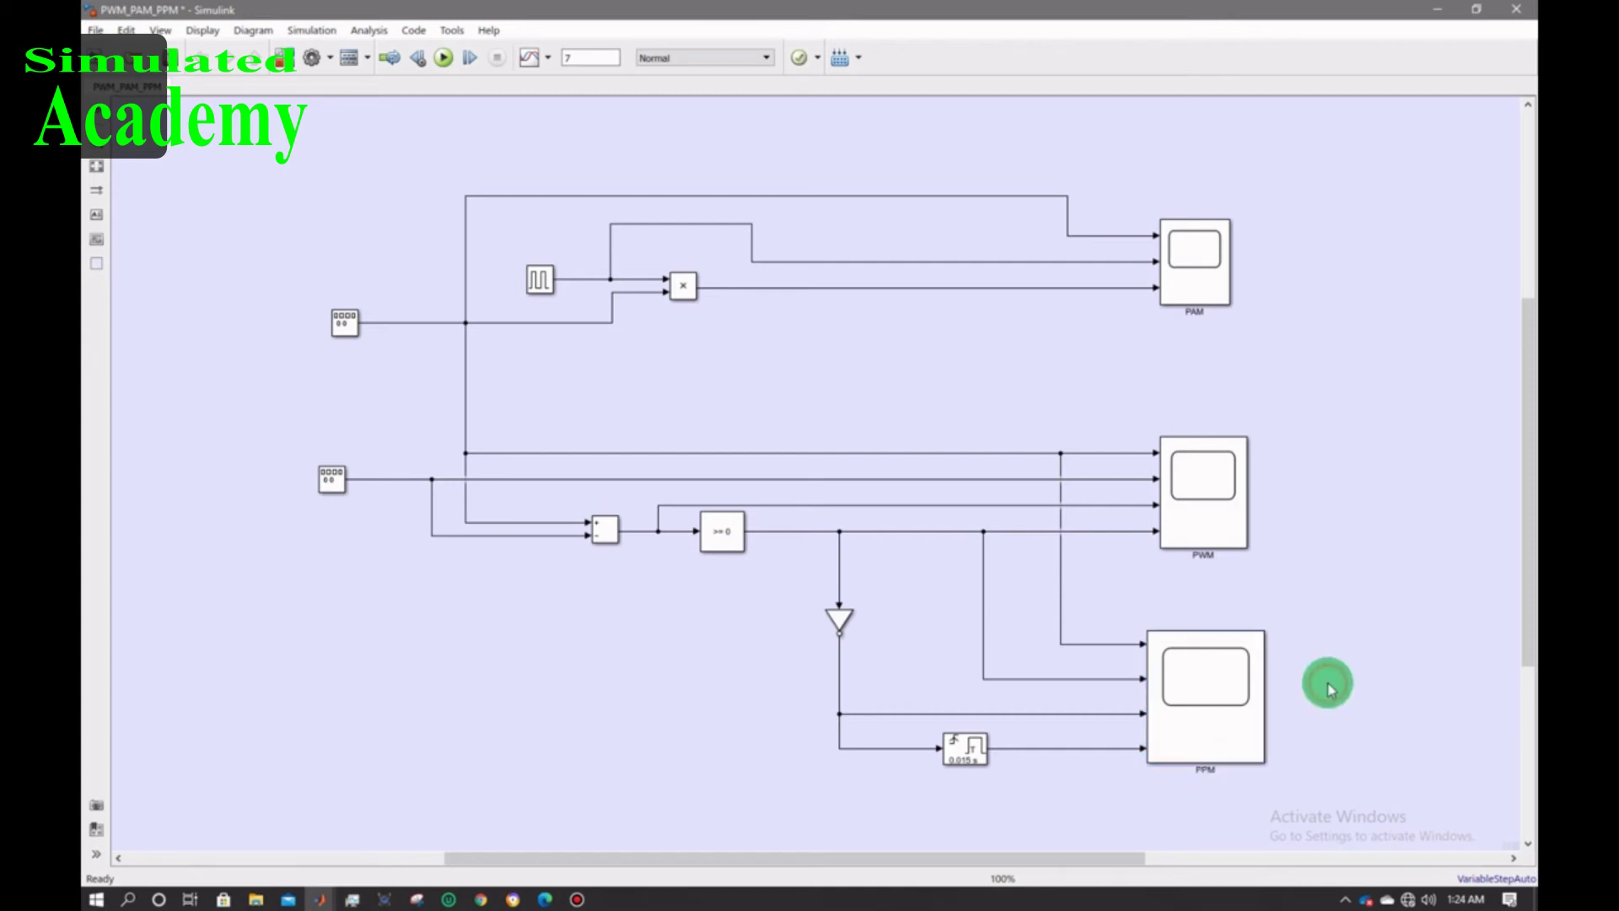
pyautogui.doubleClick(343, 321)
pyautogui.doubleClick(408, 352)
# - Enter 0.9 as the Signal Generator amplitude, then apply and close its settings
pyautogui.write('0.9')
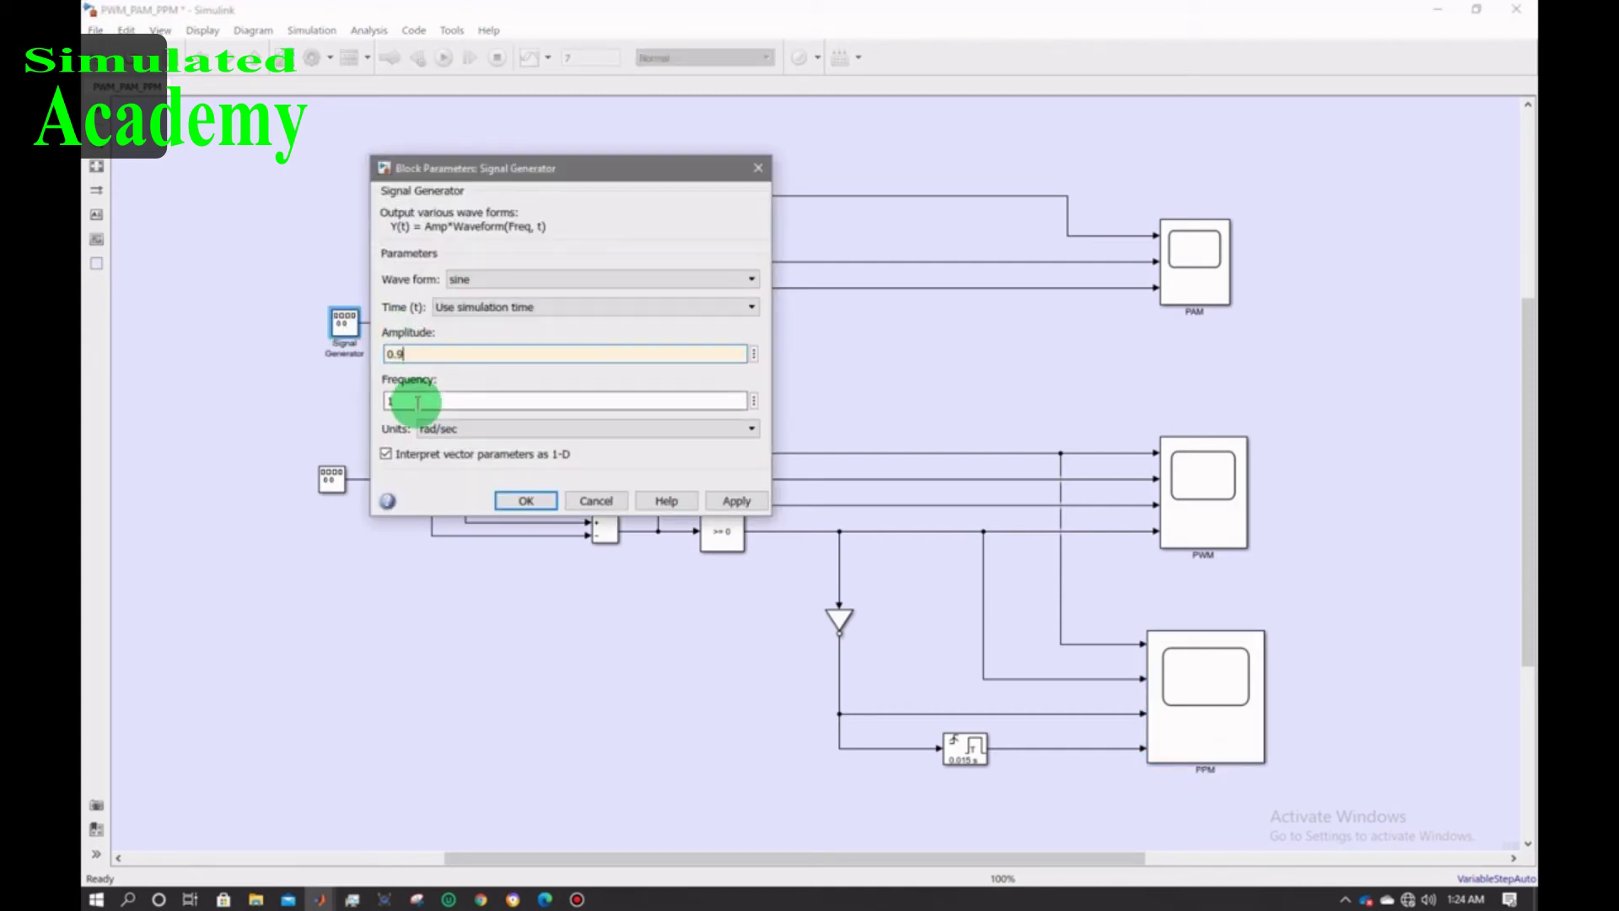
pyautogui.click(737, 501)
pyautogui.click(524, 497)
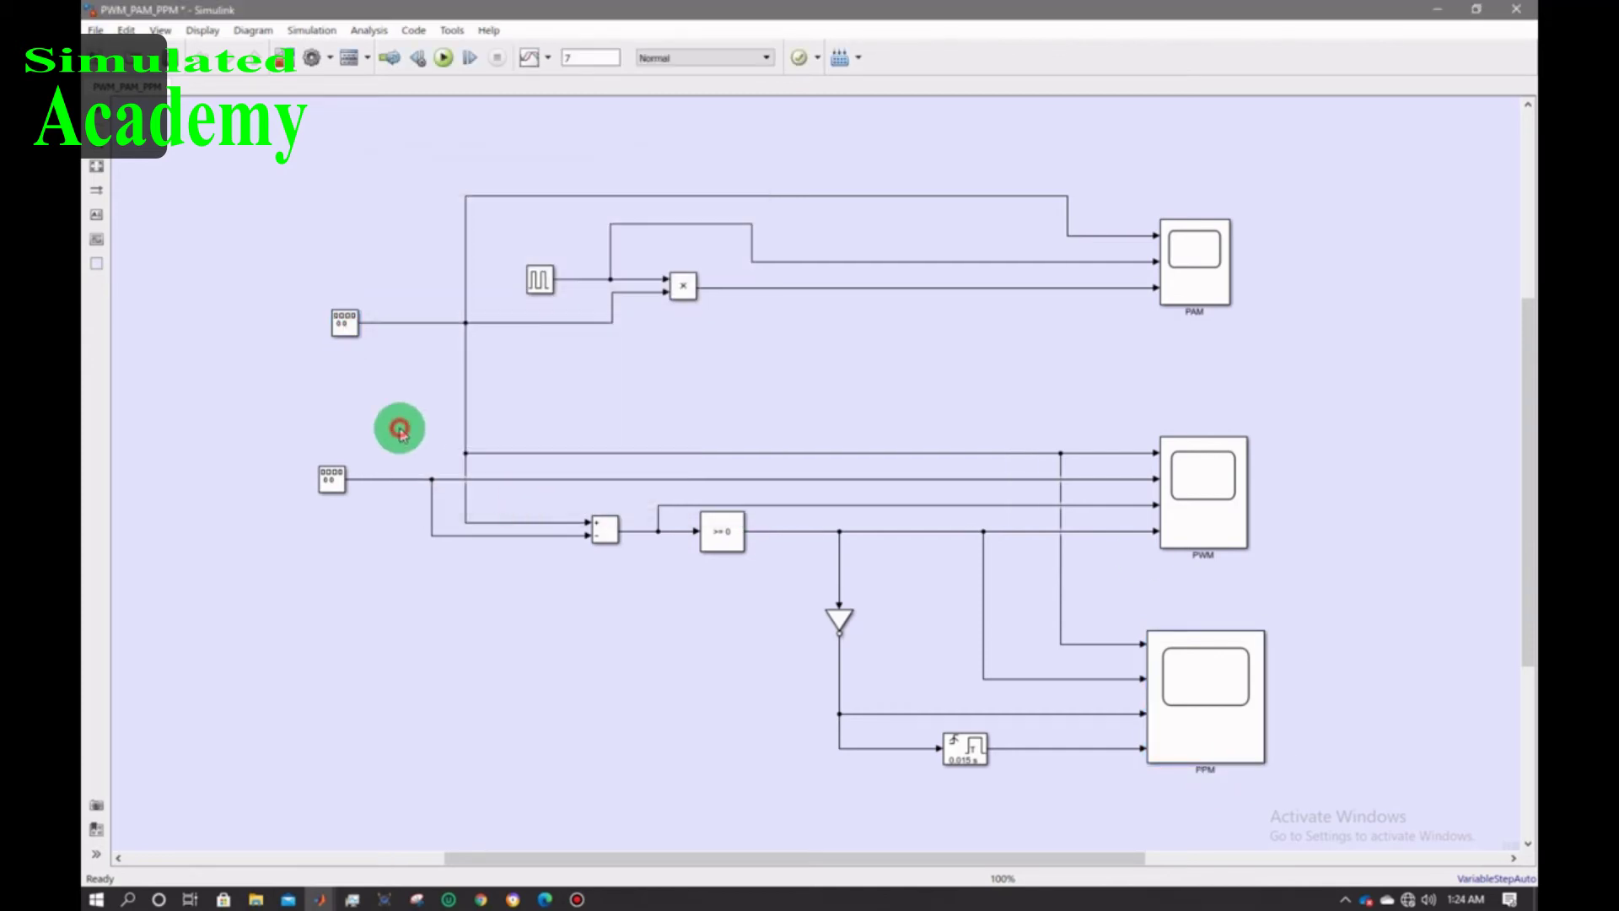
# - Check the Sawtooth Generator's amplitude 1 and frequency 1 values and close its parameters
pyautogui.doubleClick(330, 477)
pyautogui.click(391, 508)
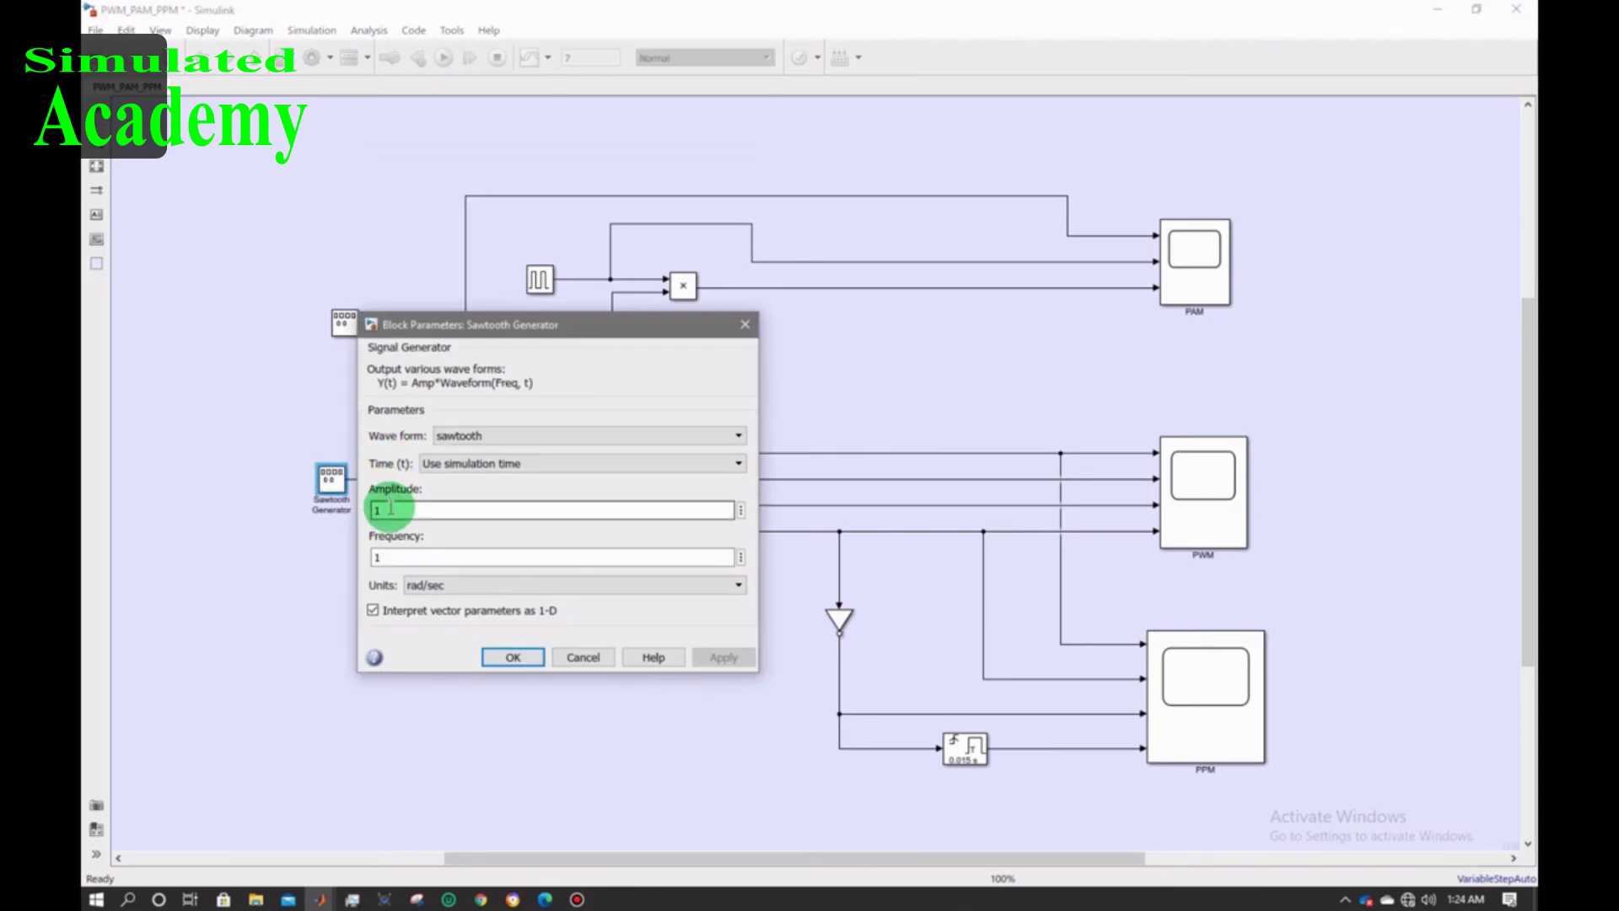
pyautogui.doubleClick(391, 555)
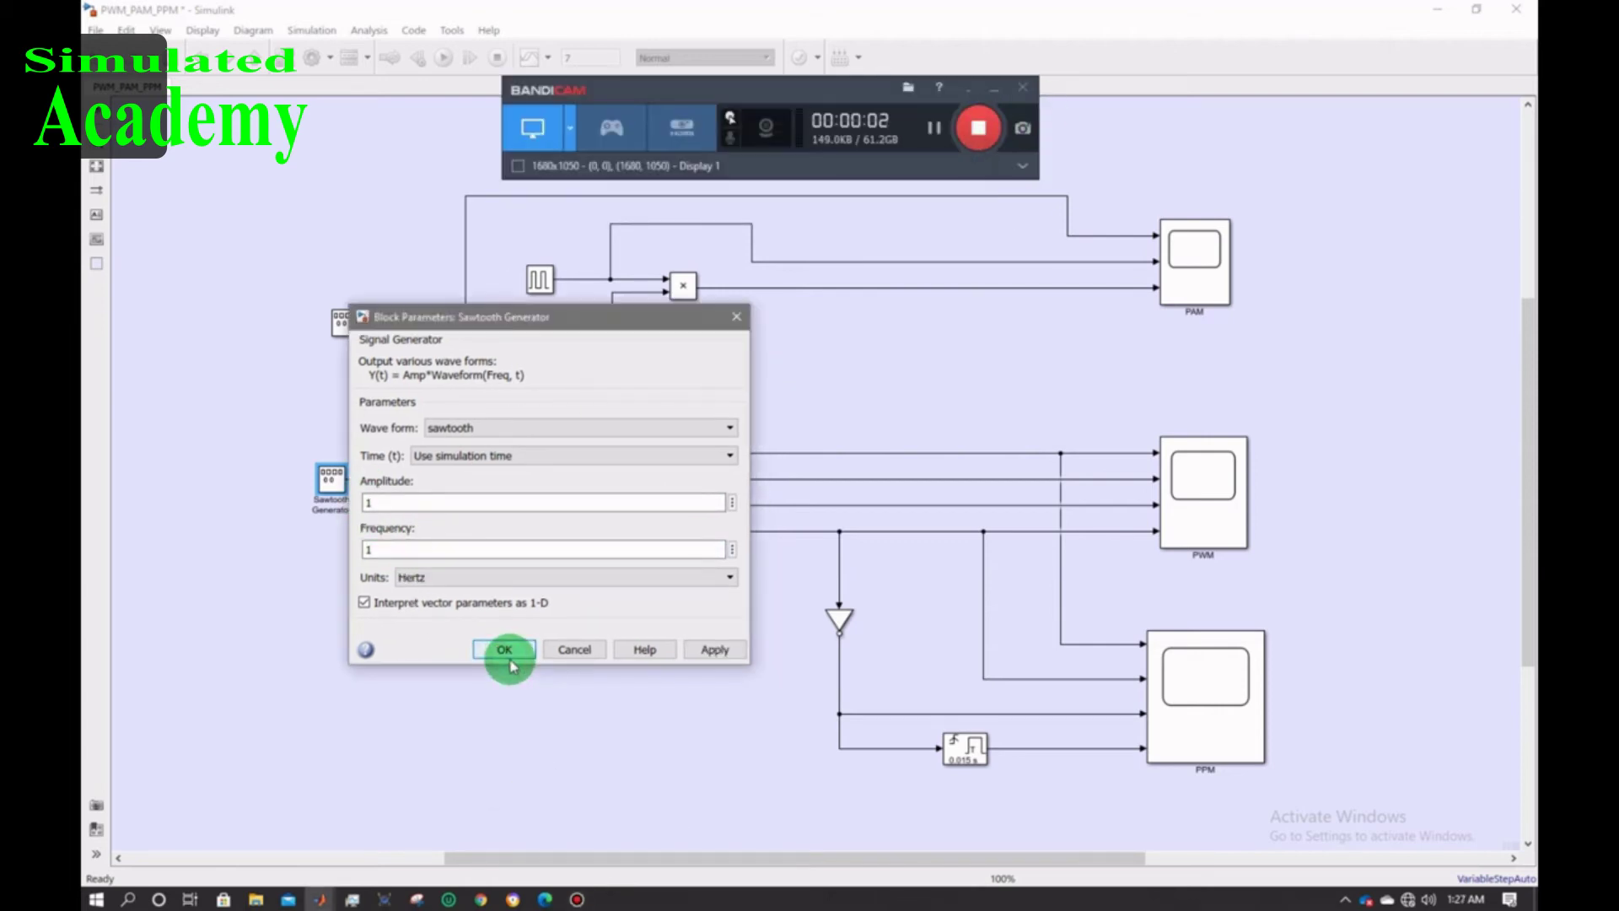
pyautogui.click(506, 651)
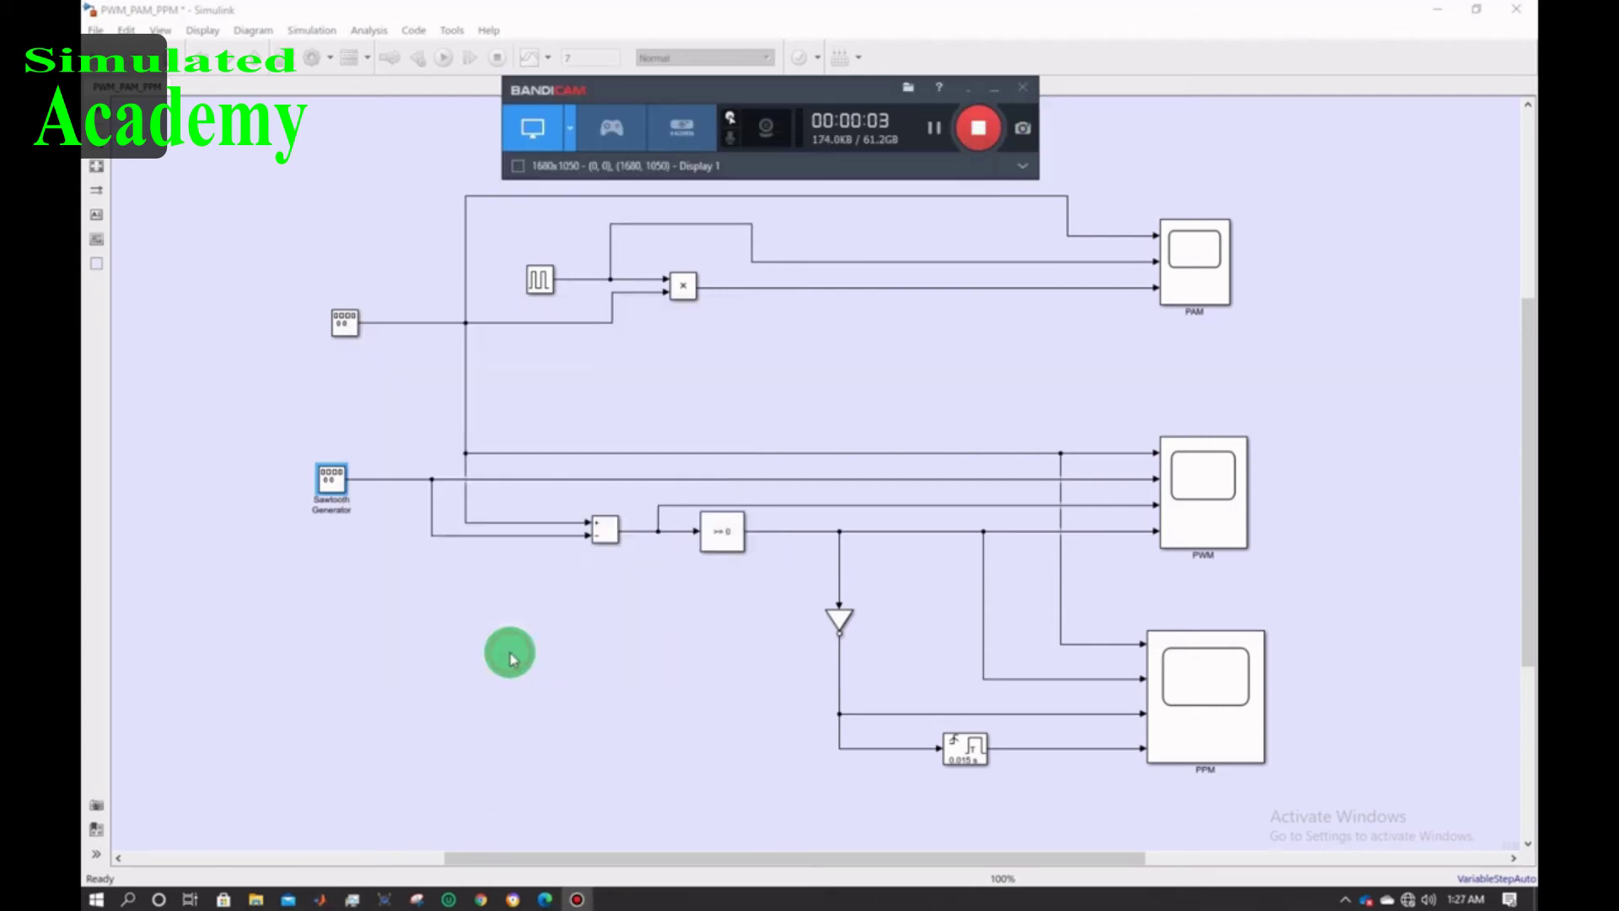
# - Turn on block-name display for the top scope via Format > Show Block Names
pyautogui.click(544, 277)
pyautogui.click(540, 285)
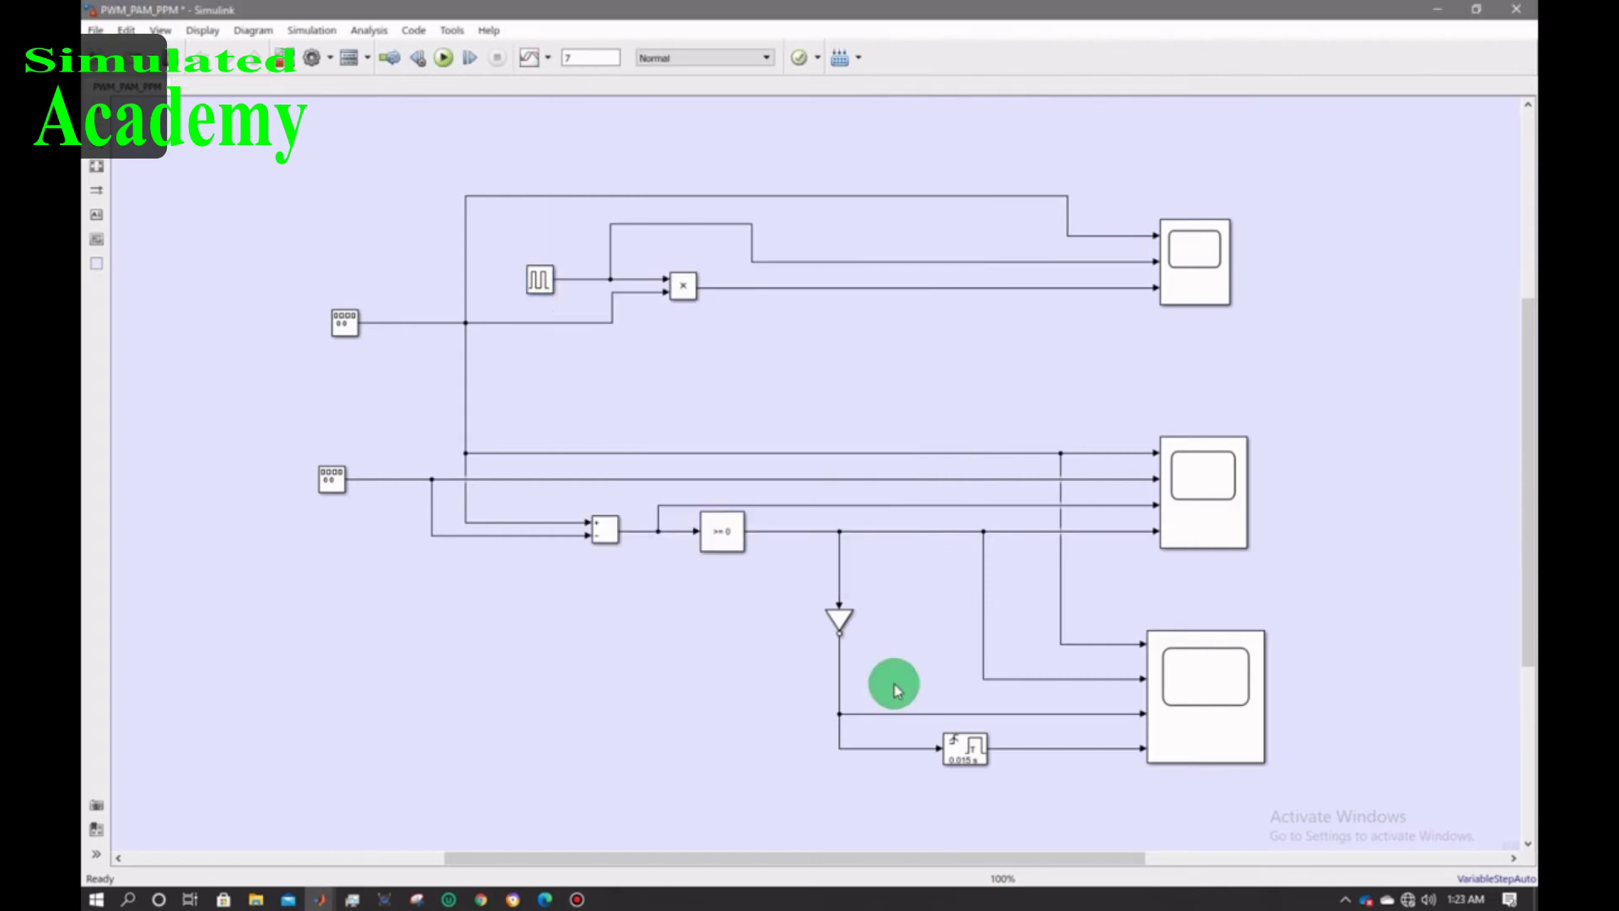
pyautogui.click(1204, 264)
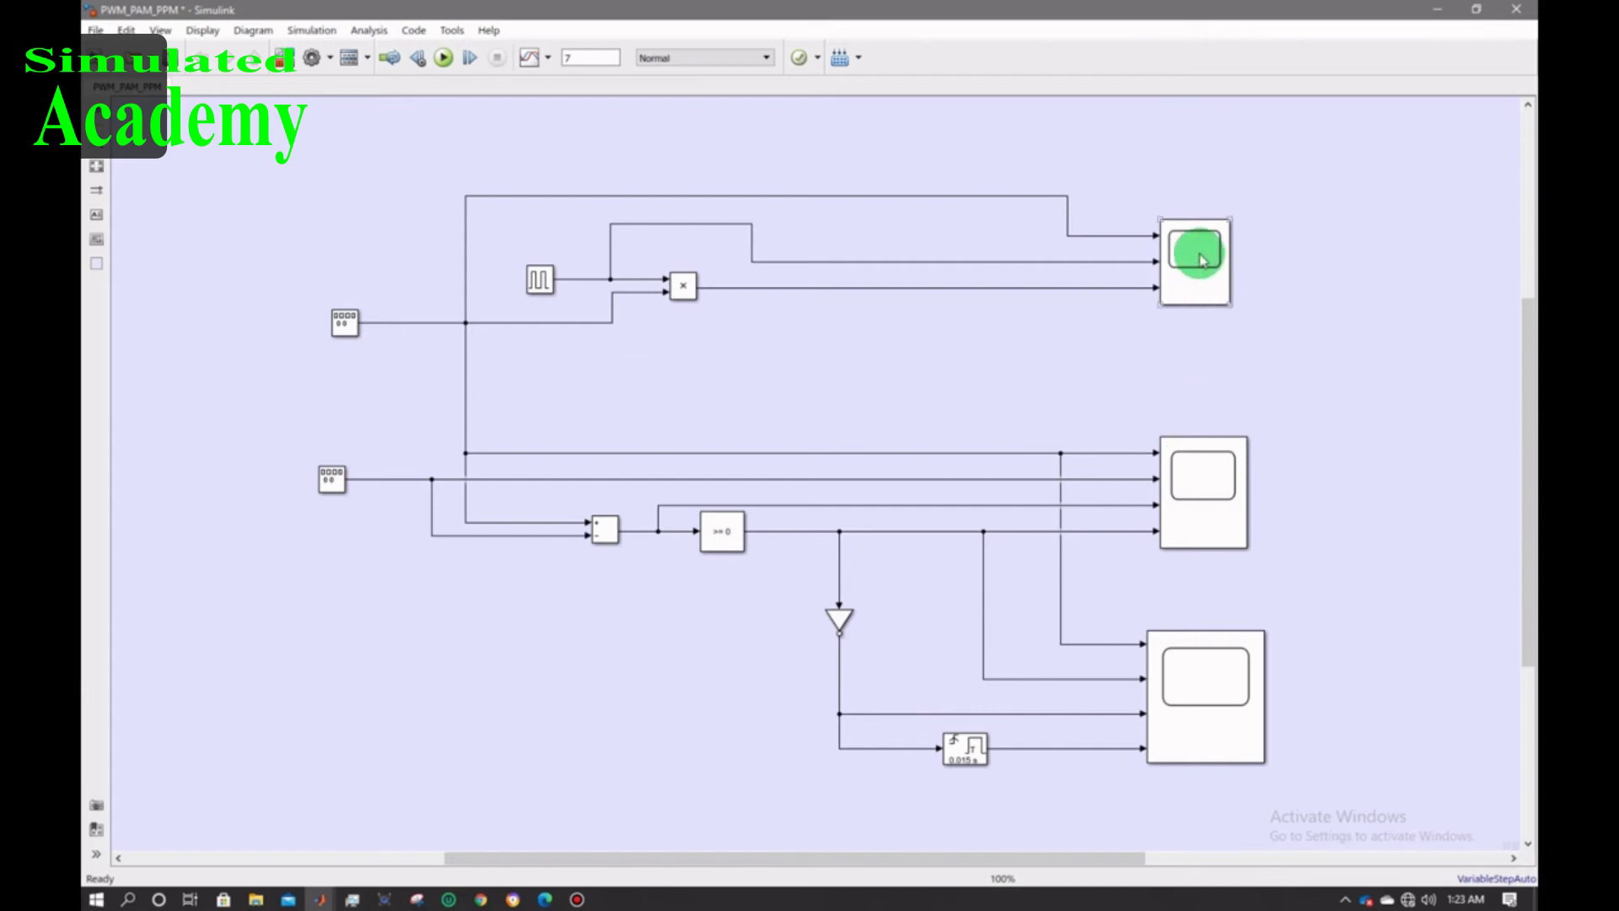
pyautogui.click(1201, 255)
pyautogui.rightClick(1200, 259)
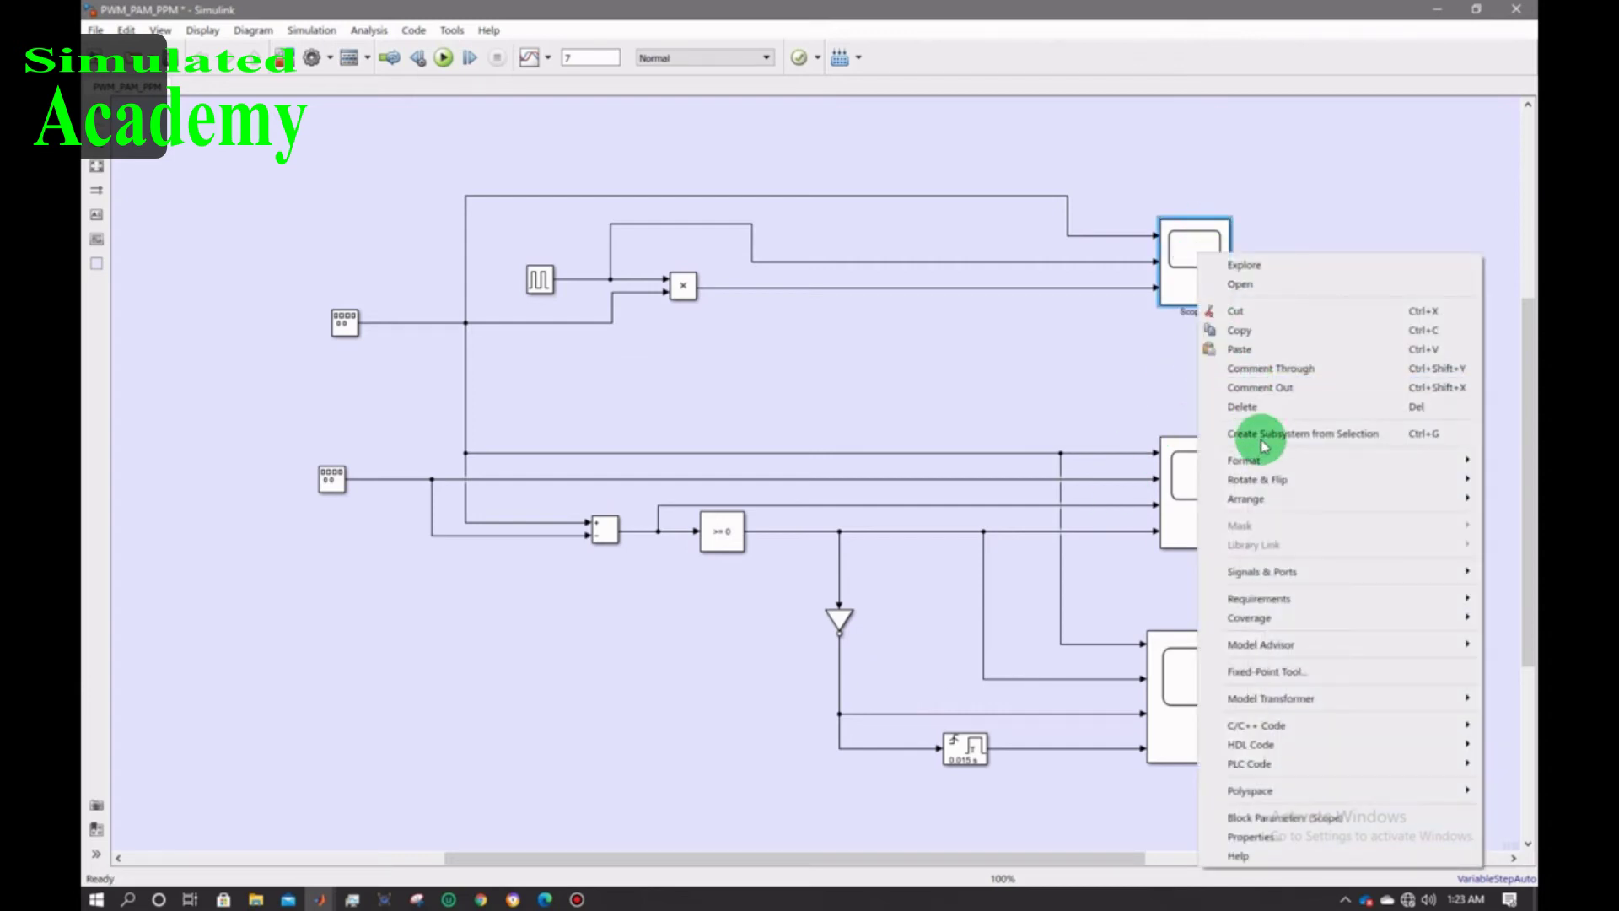
pyautogui.moveTo(1269, 499)
pyautogui.moveTo(1272, 463)
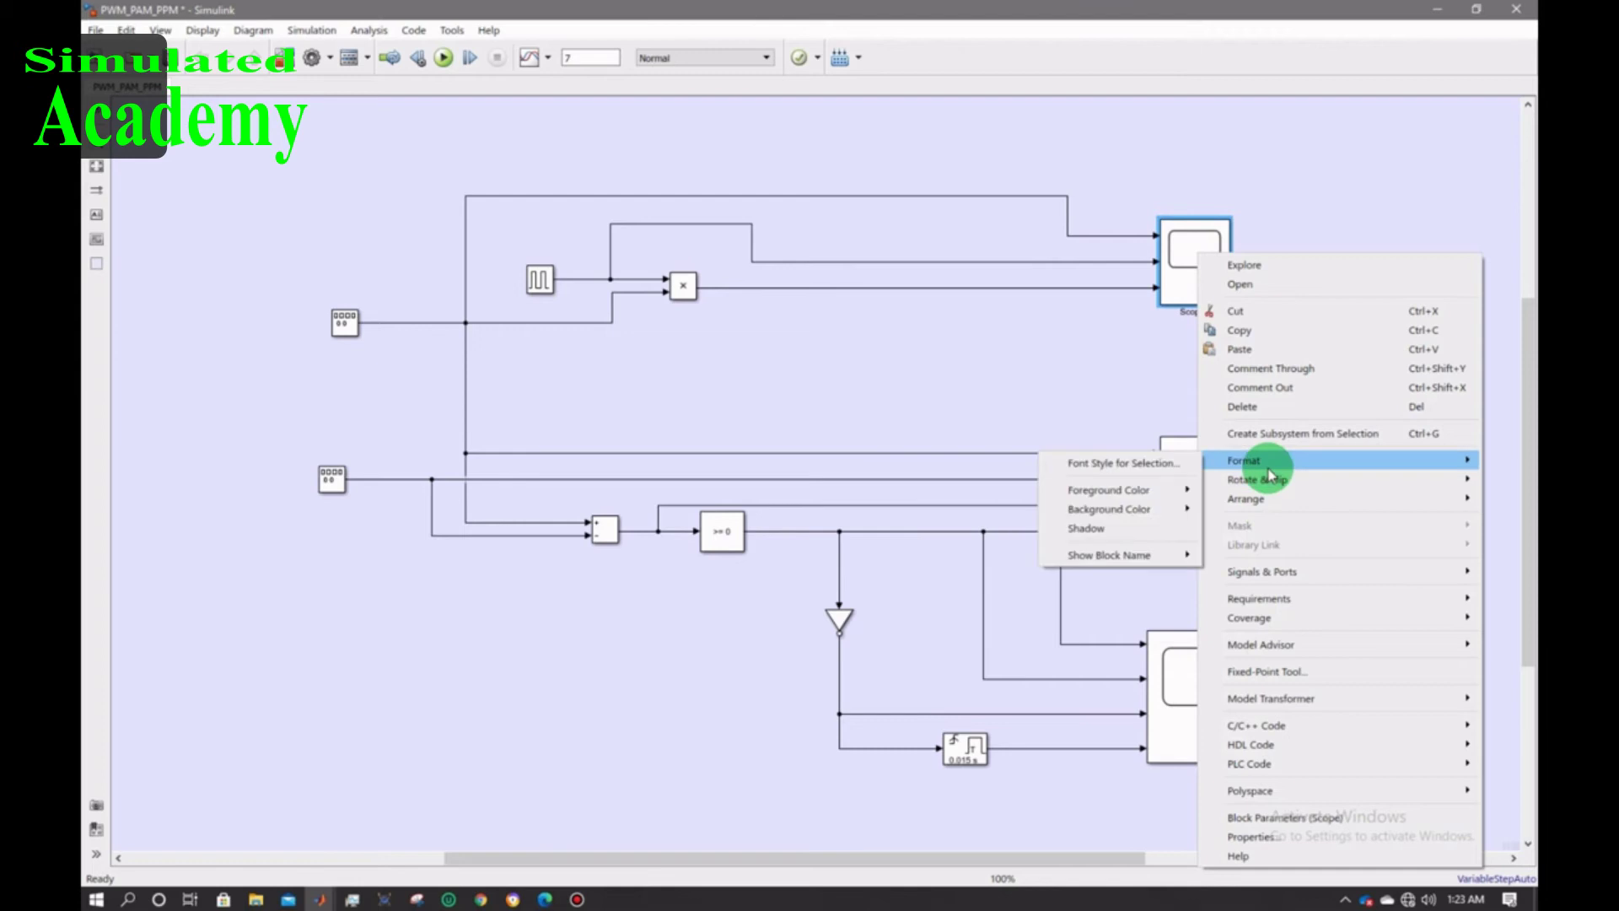
pyautogui.moveTo(1143, 555)
pyautogui.click(1233, 577)
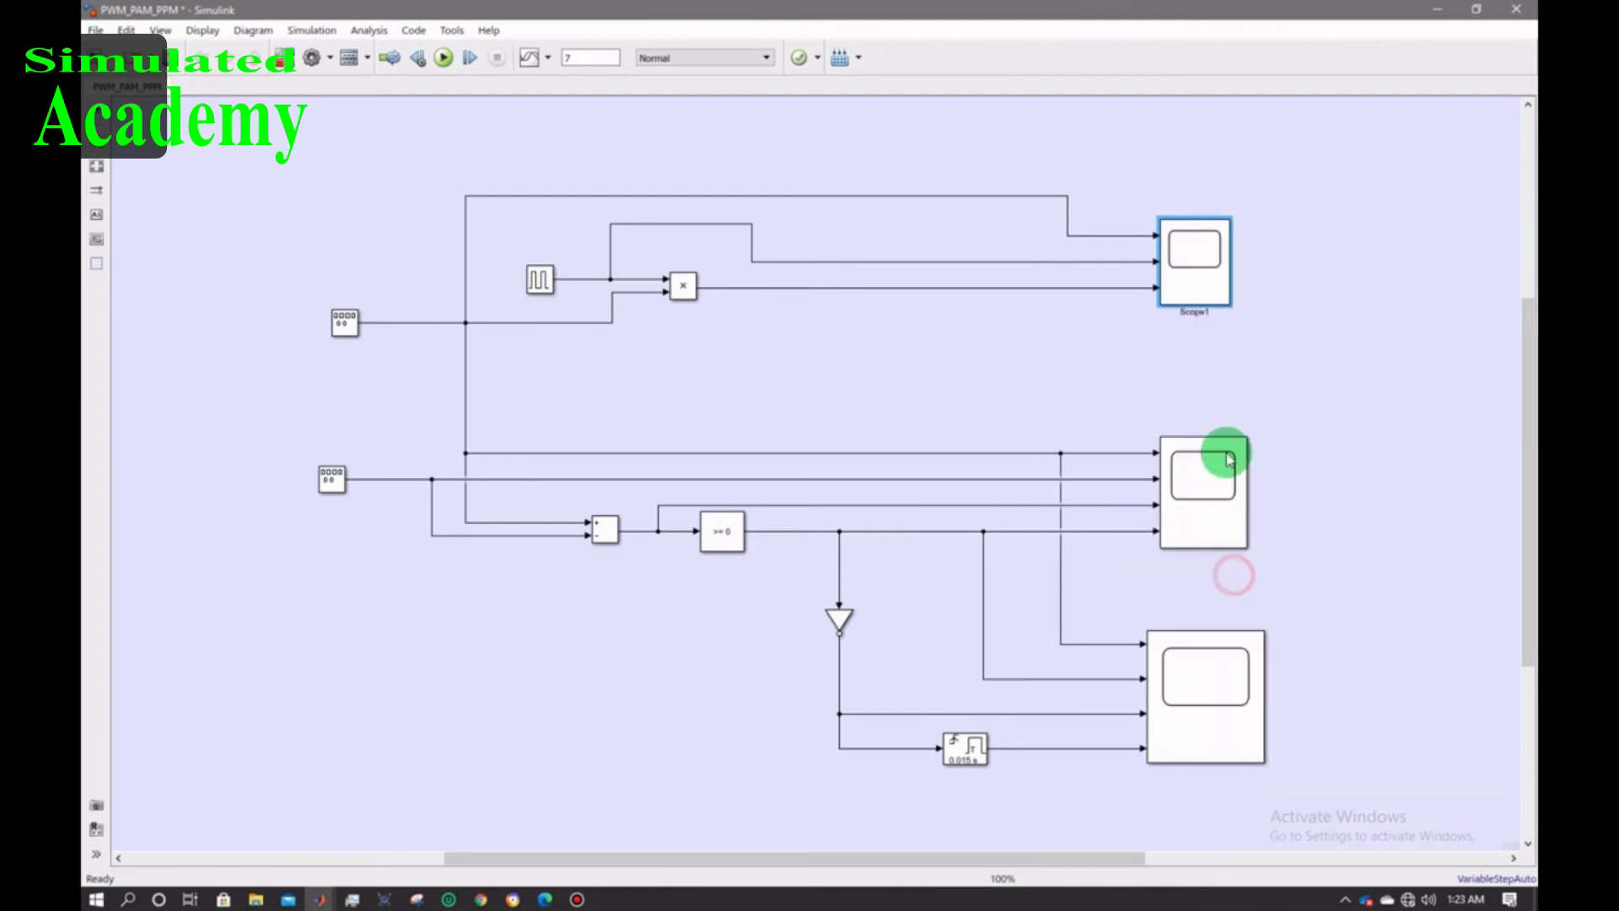
# - Rename the top scope from Scope1 to PAM
pyautogui.click(1206, 313)
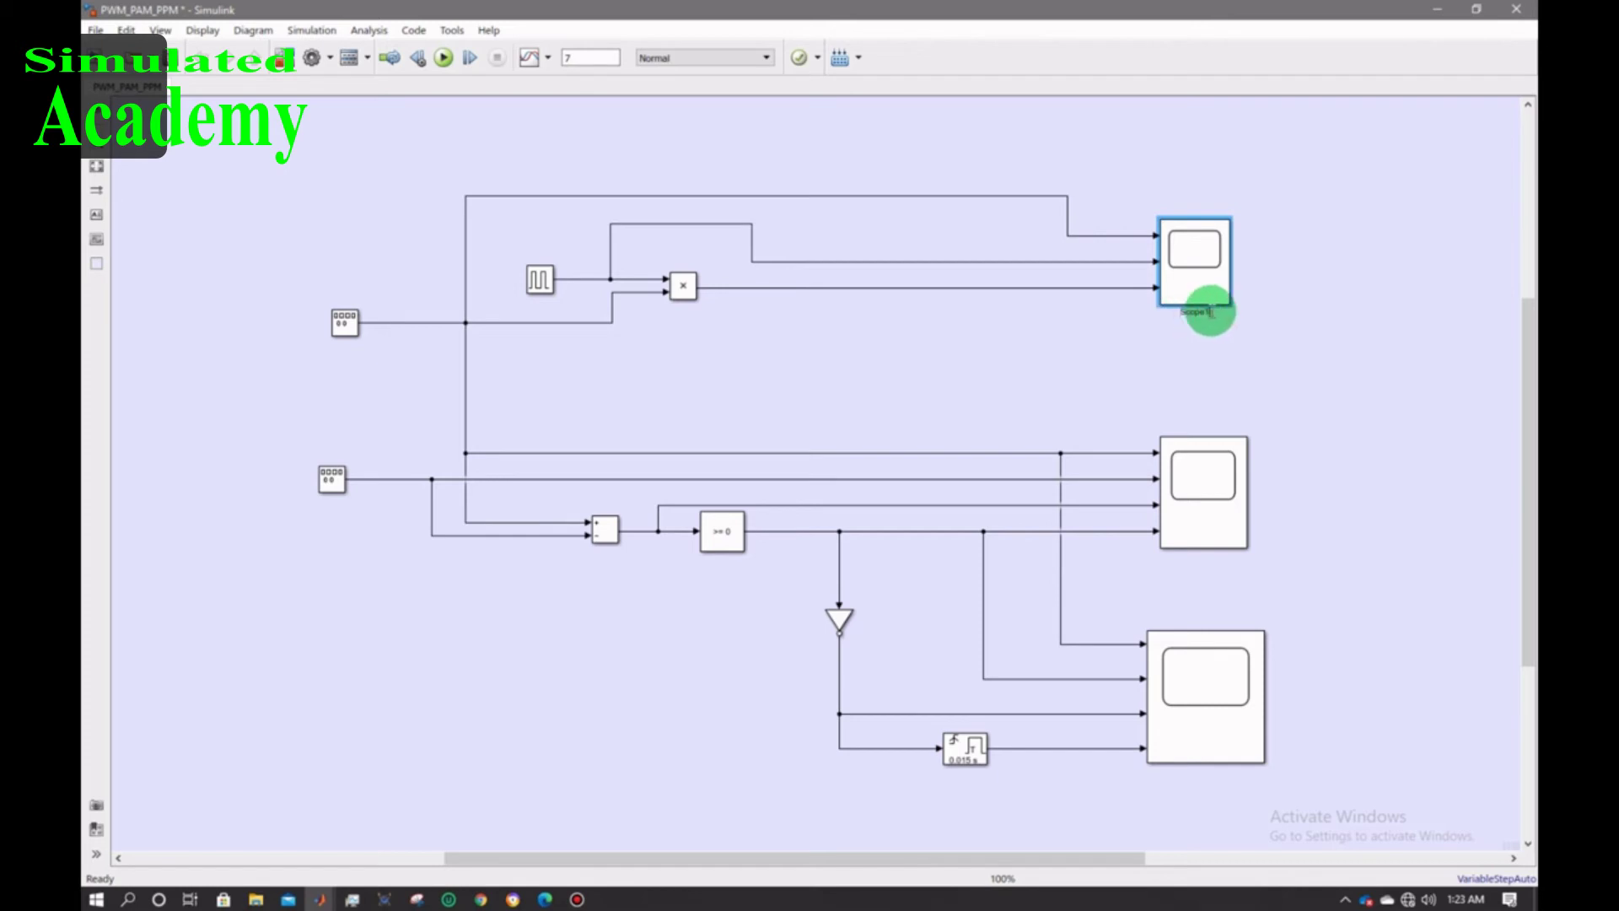
pyautogui.click(1211, 314)
pyautogui.click(1211, 315)
pyautogui.write('PAM')
pyautogui.click(1214, 372)
# - Rename the middle scope to PWM and the bottom scope to PPM
pyautogui.click(1198, 479)
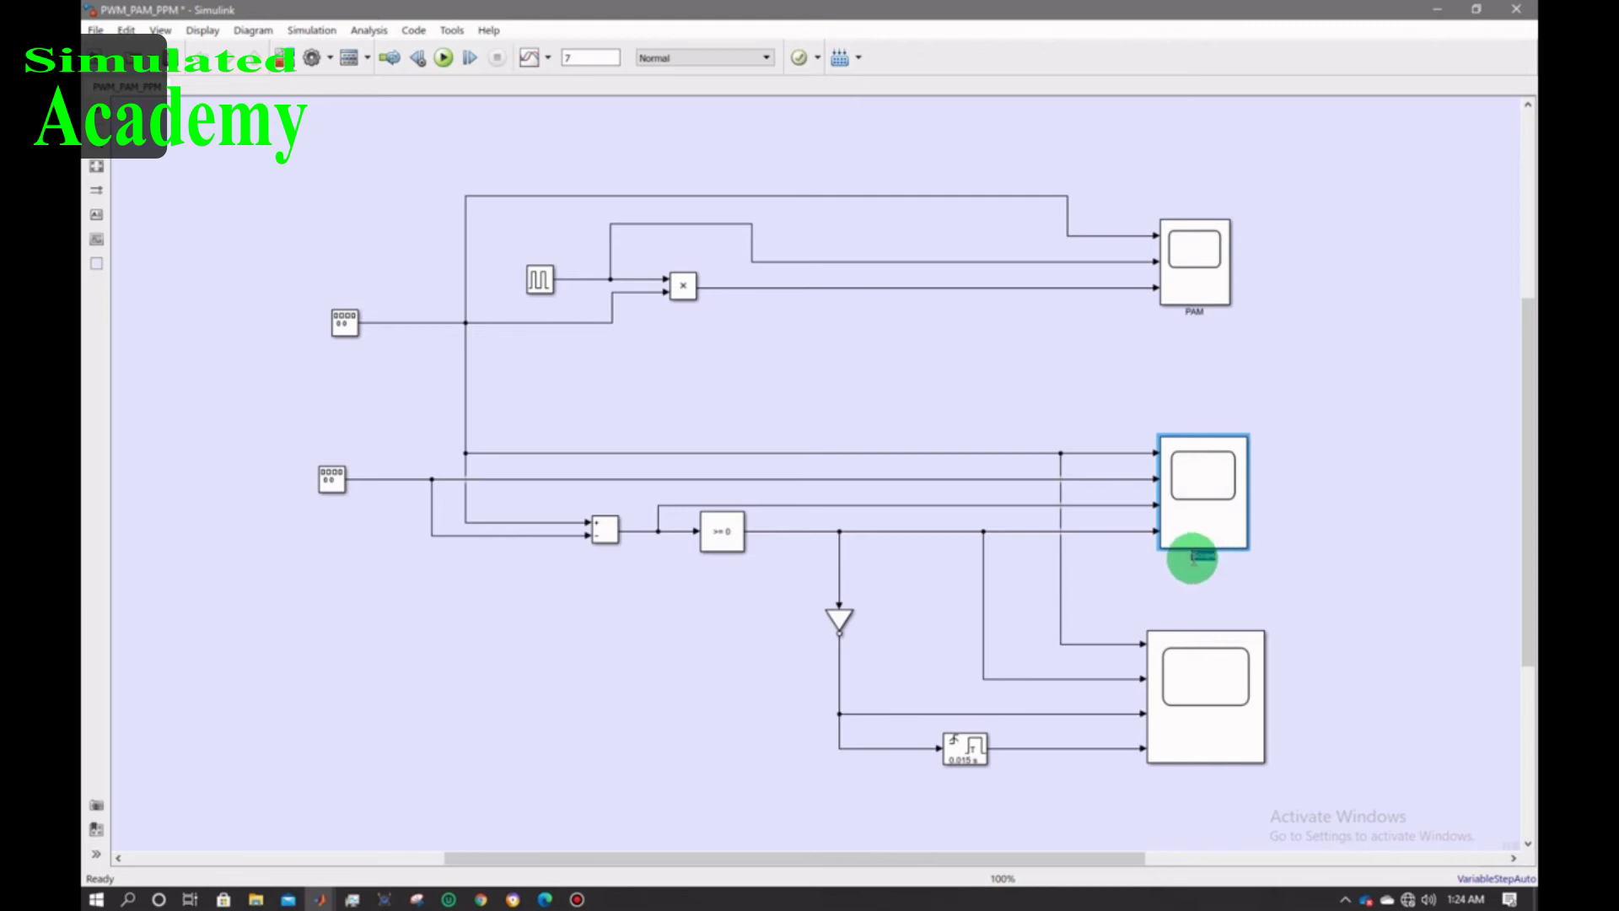
pyautogui.click(1194, 558)
pyautogui.write('PWM')
pyautogui.click(1204, 702)
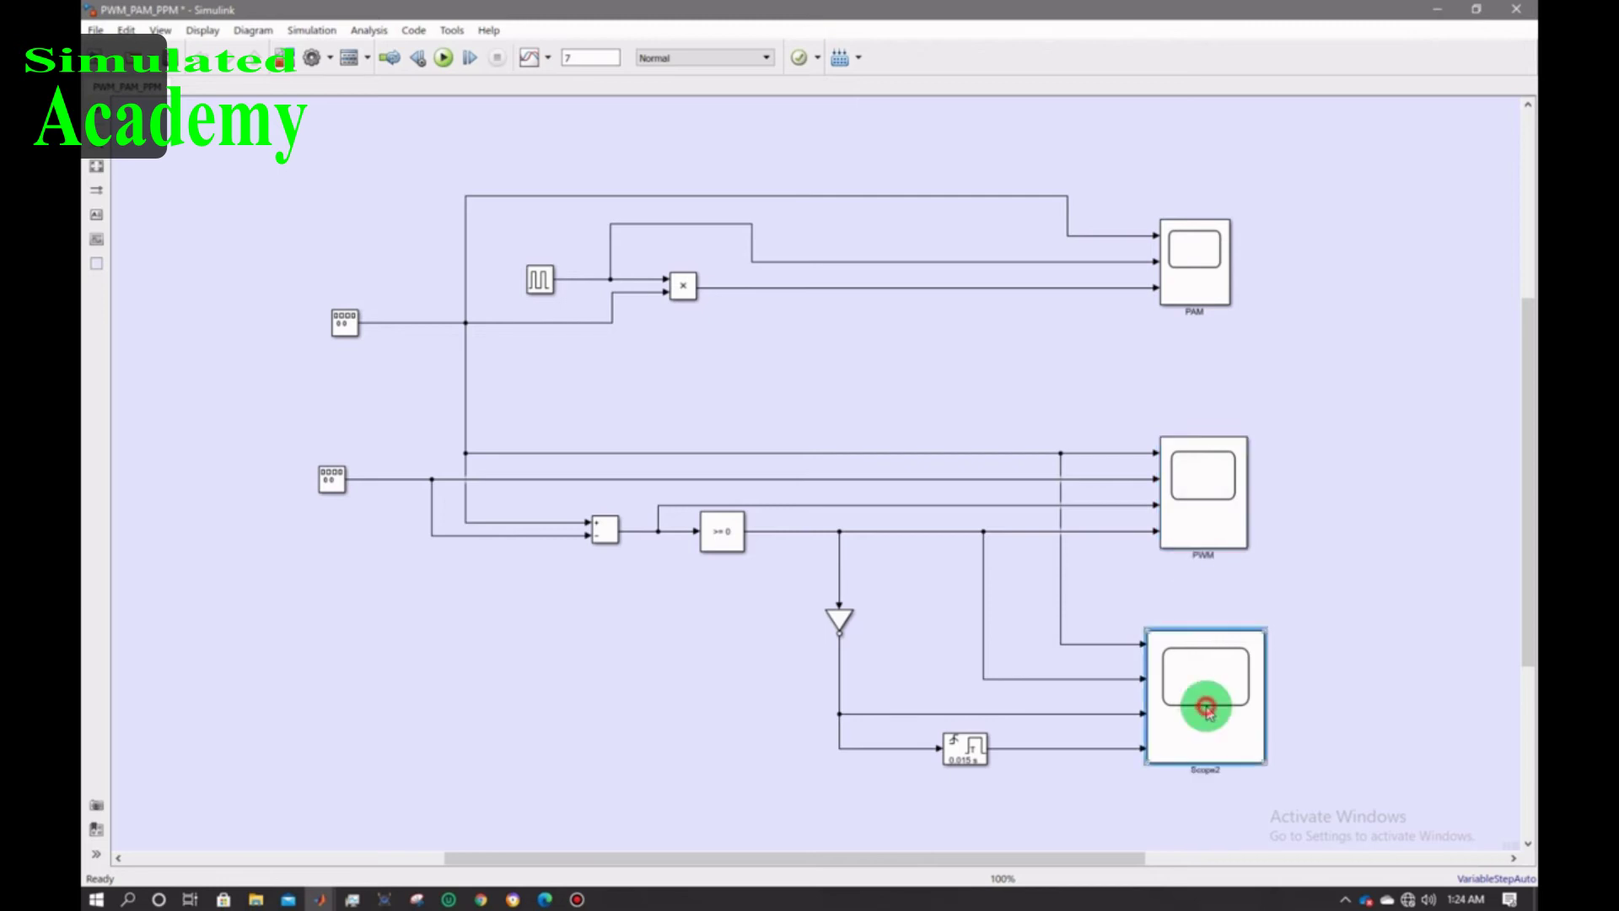
pyautogui.click(1218, 772)
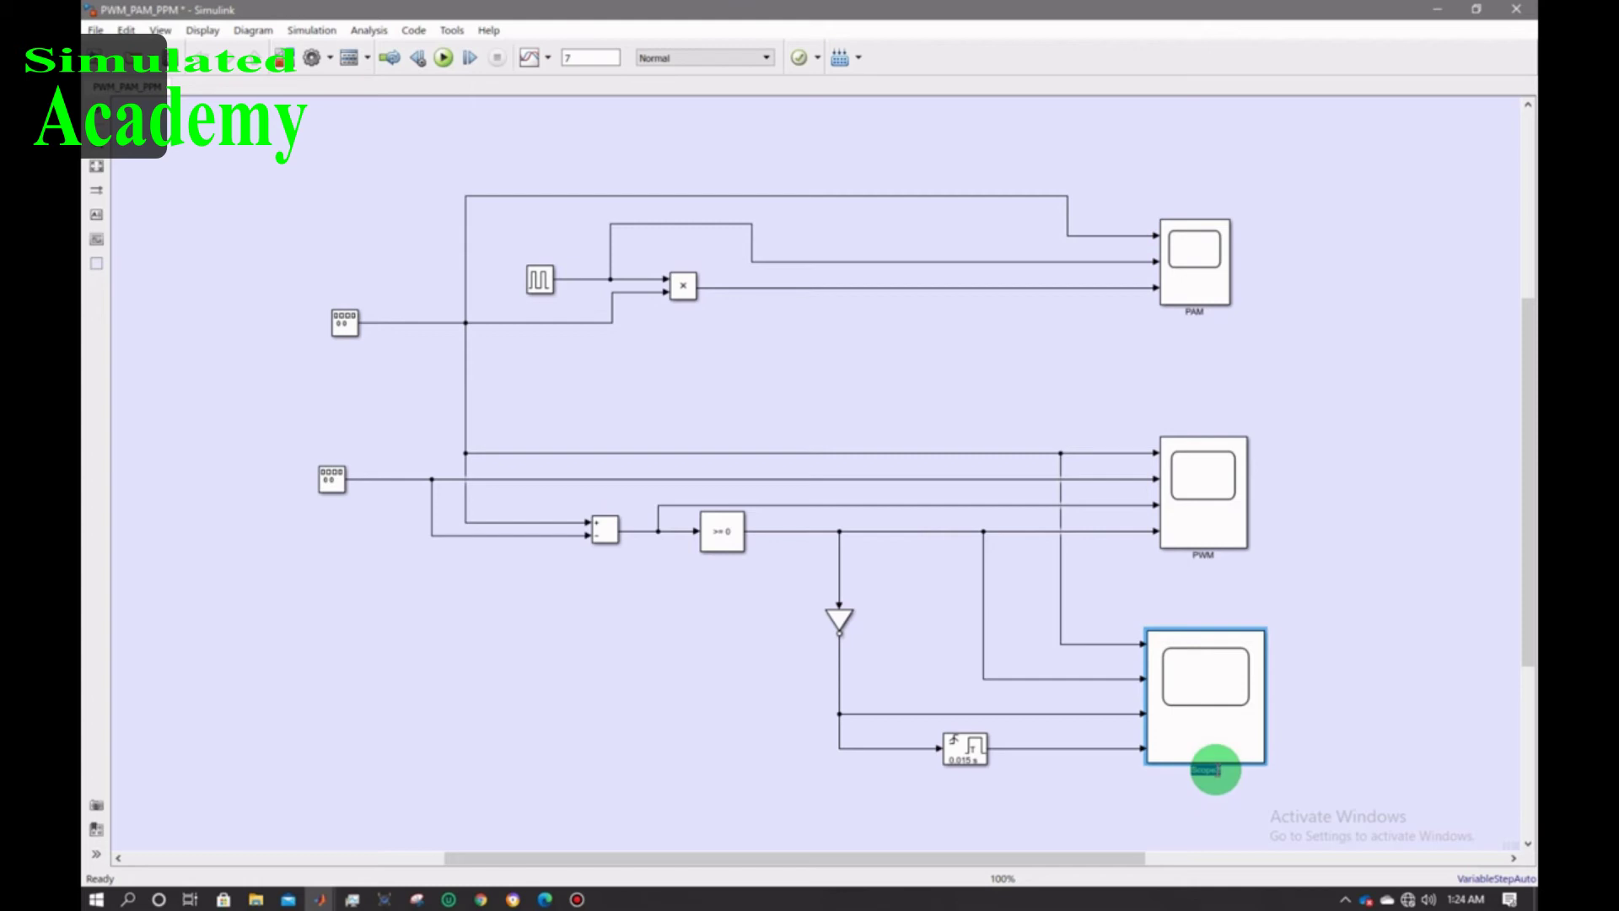
pyautogui.write('PPM')
pyautogui.click(1326, 680)
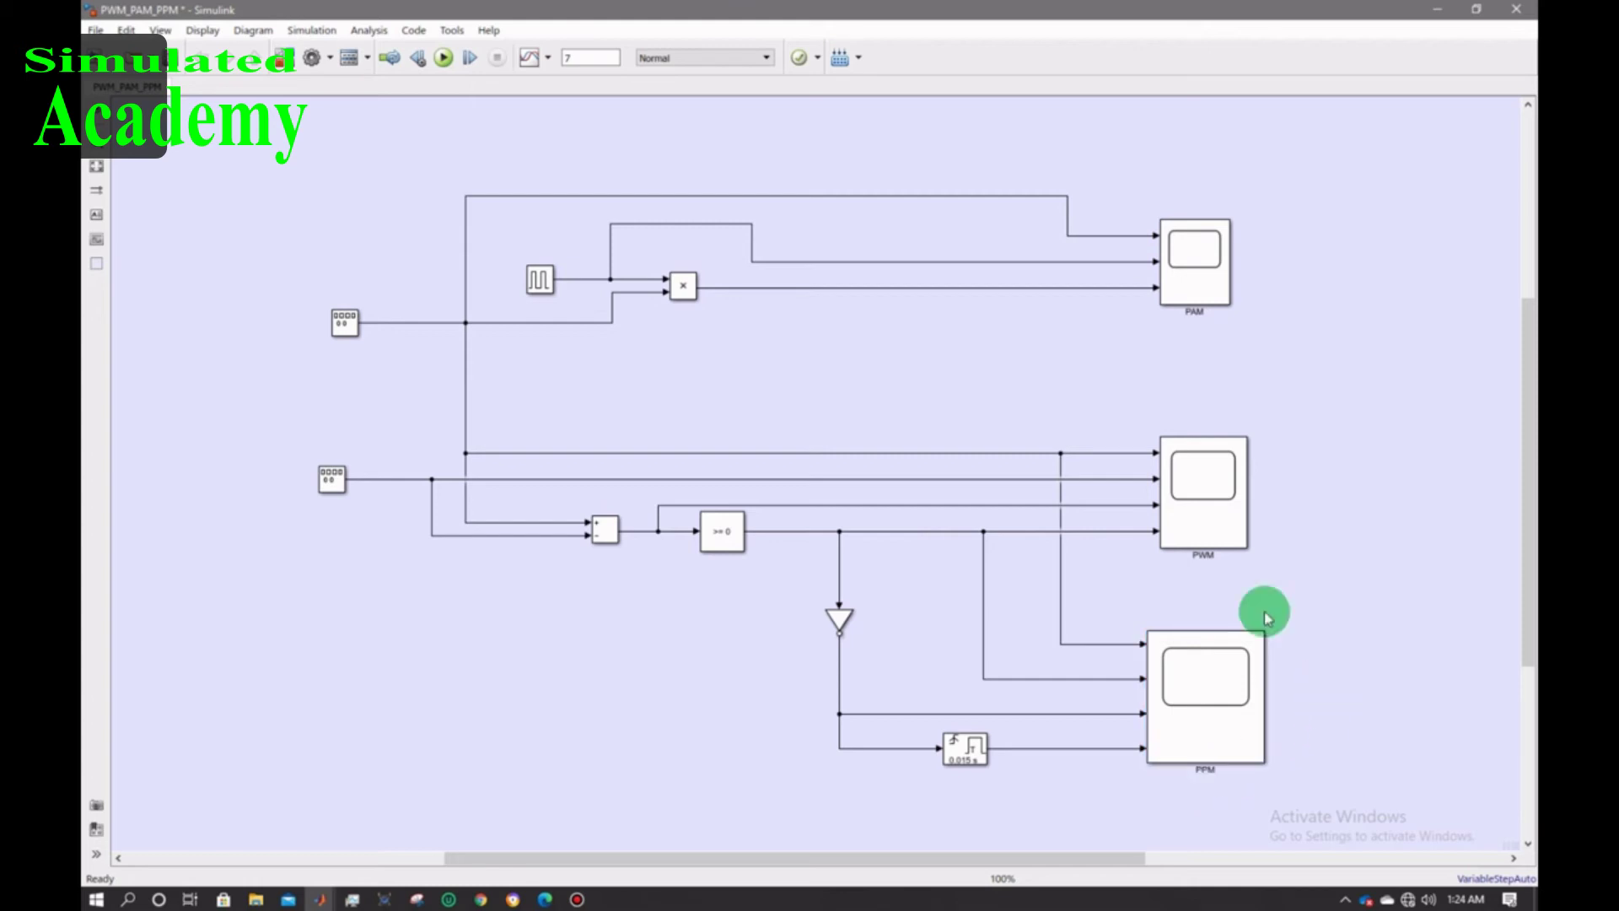
# - Set the Signal Generator amplitude to 0.9 and apply it
pyautogui.doubleClick(349, 327)
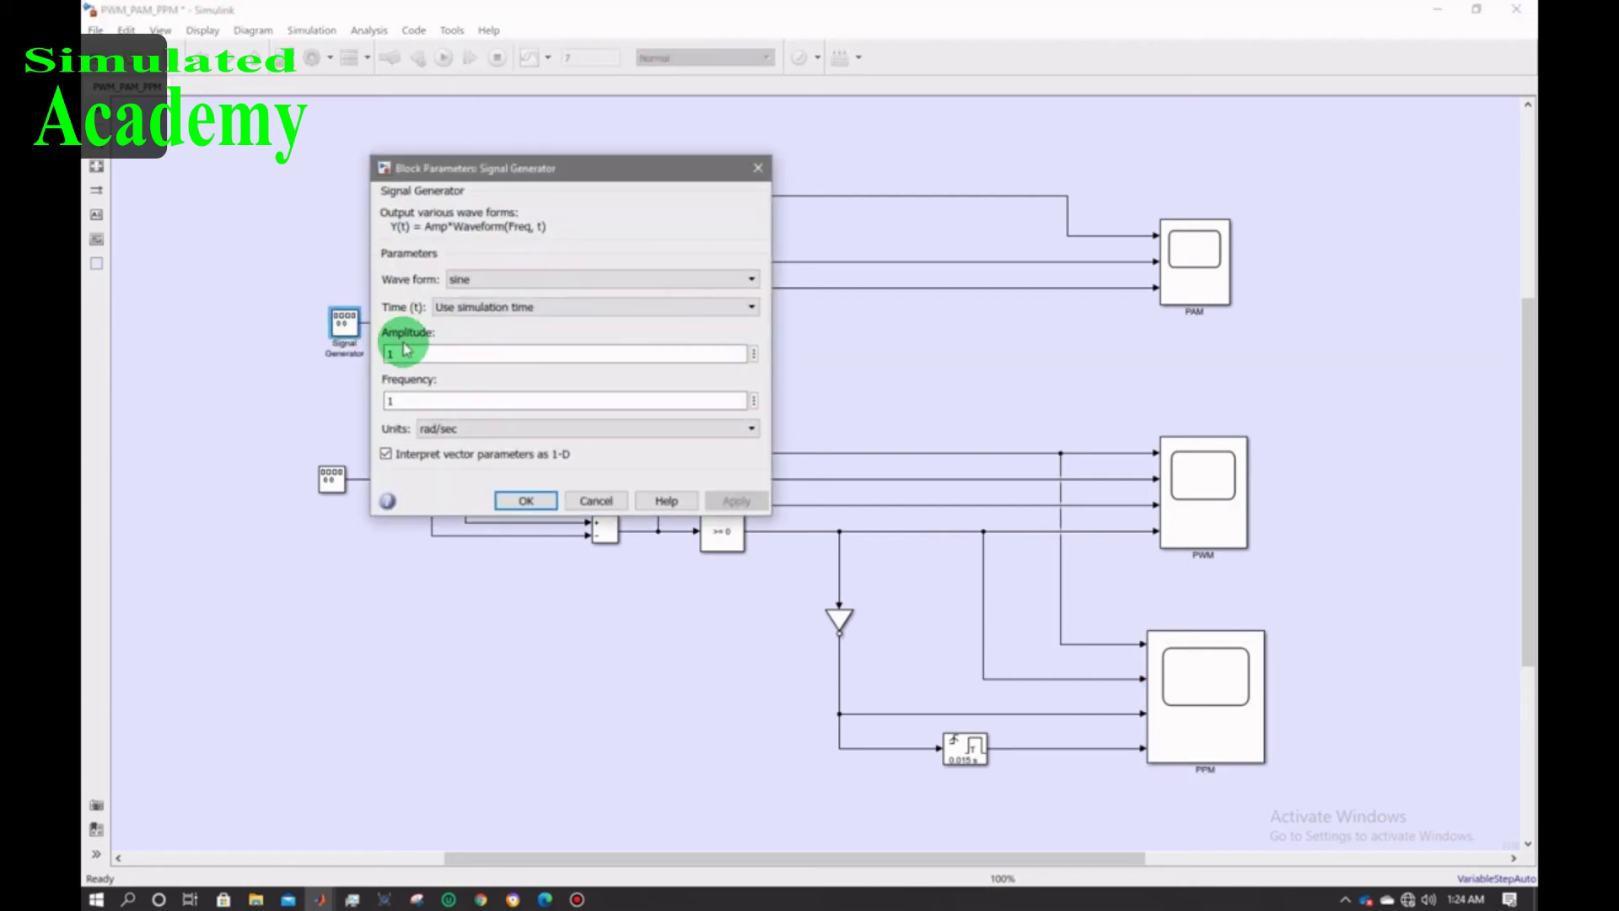
pyautogui.doubleClick(403, 351)
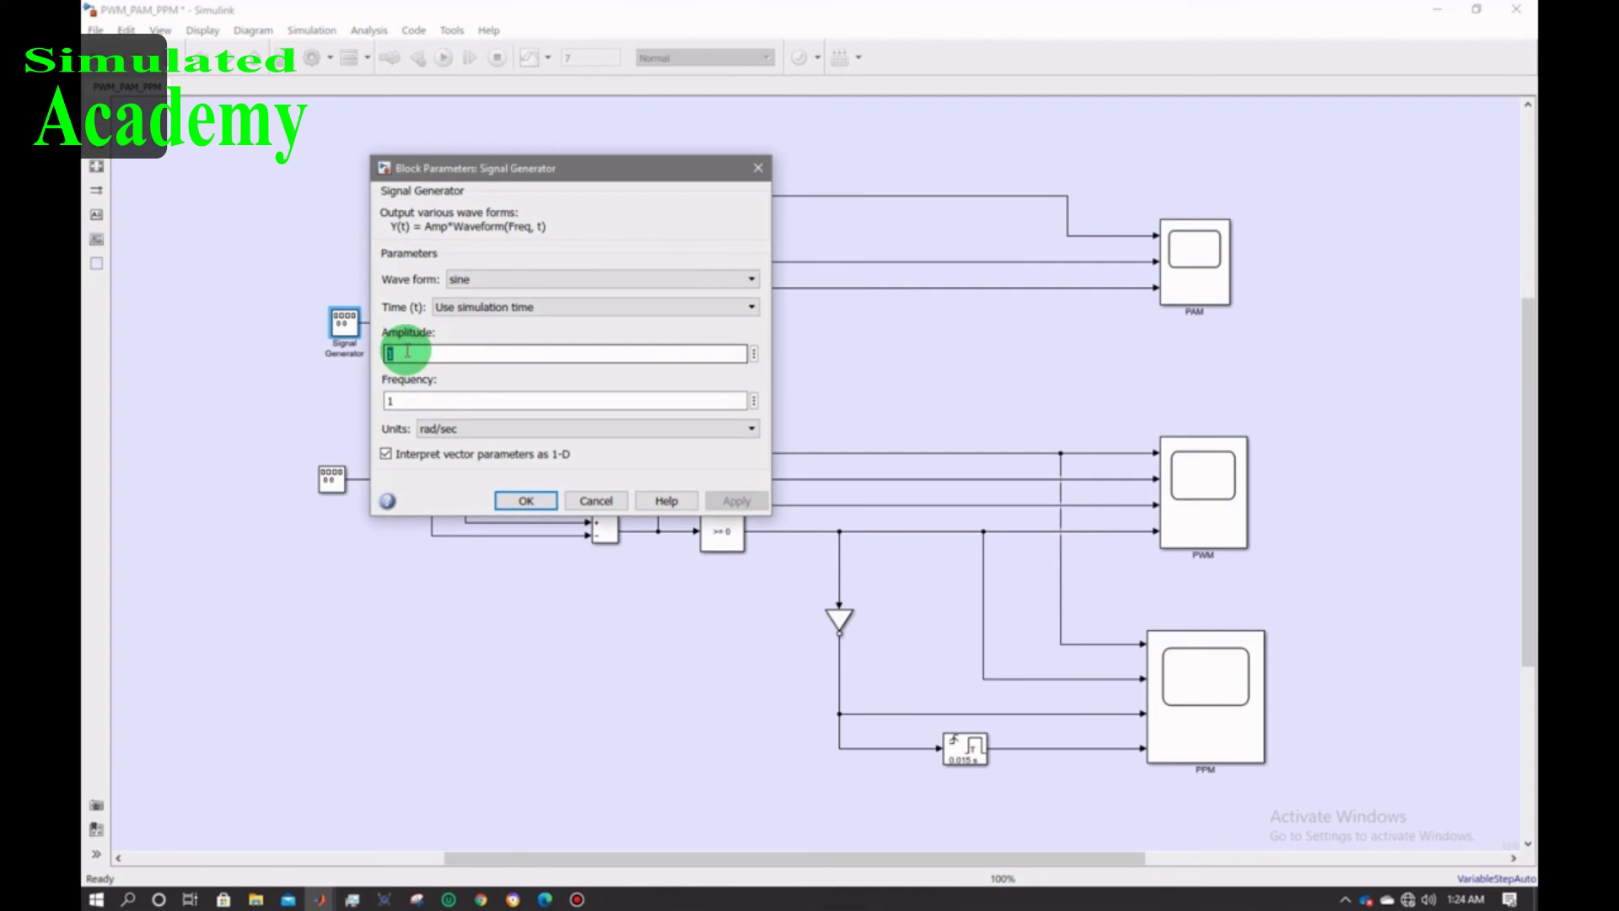
pyautogui.write('0.9')
pyautogui.click(417, 403)
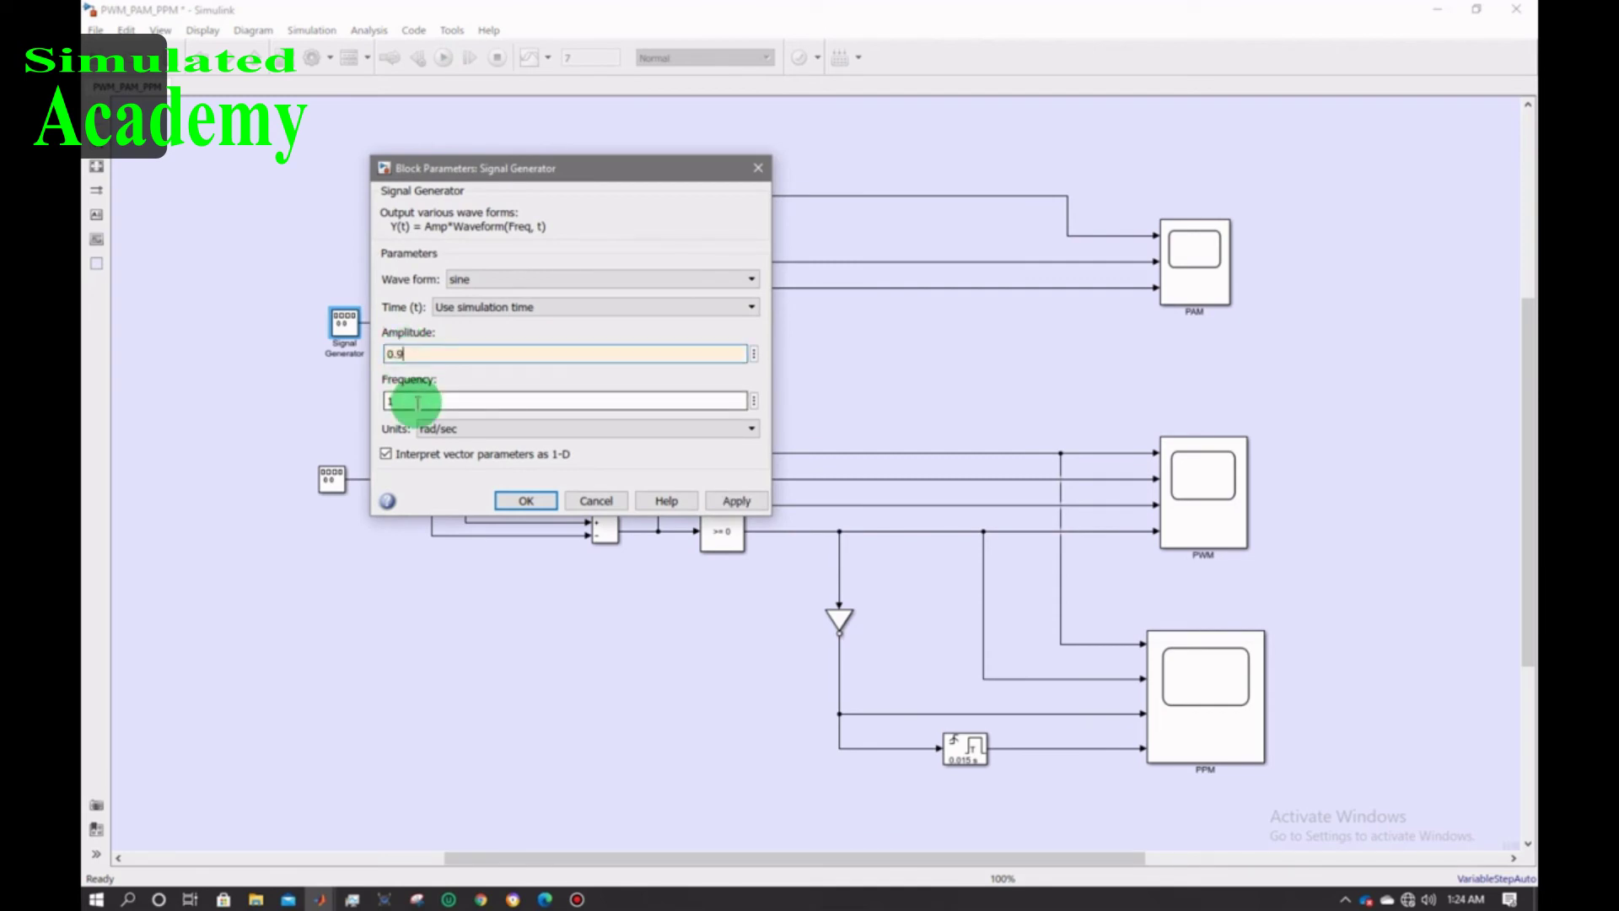
pyautogui.click(736, 501)
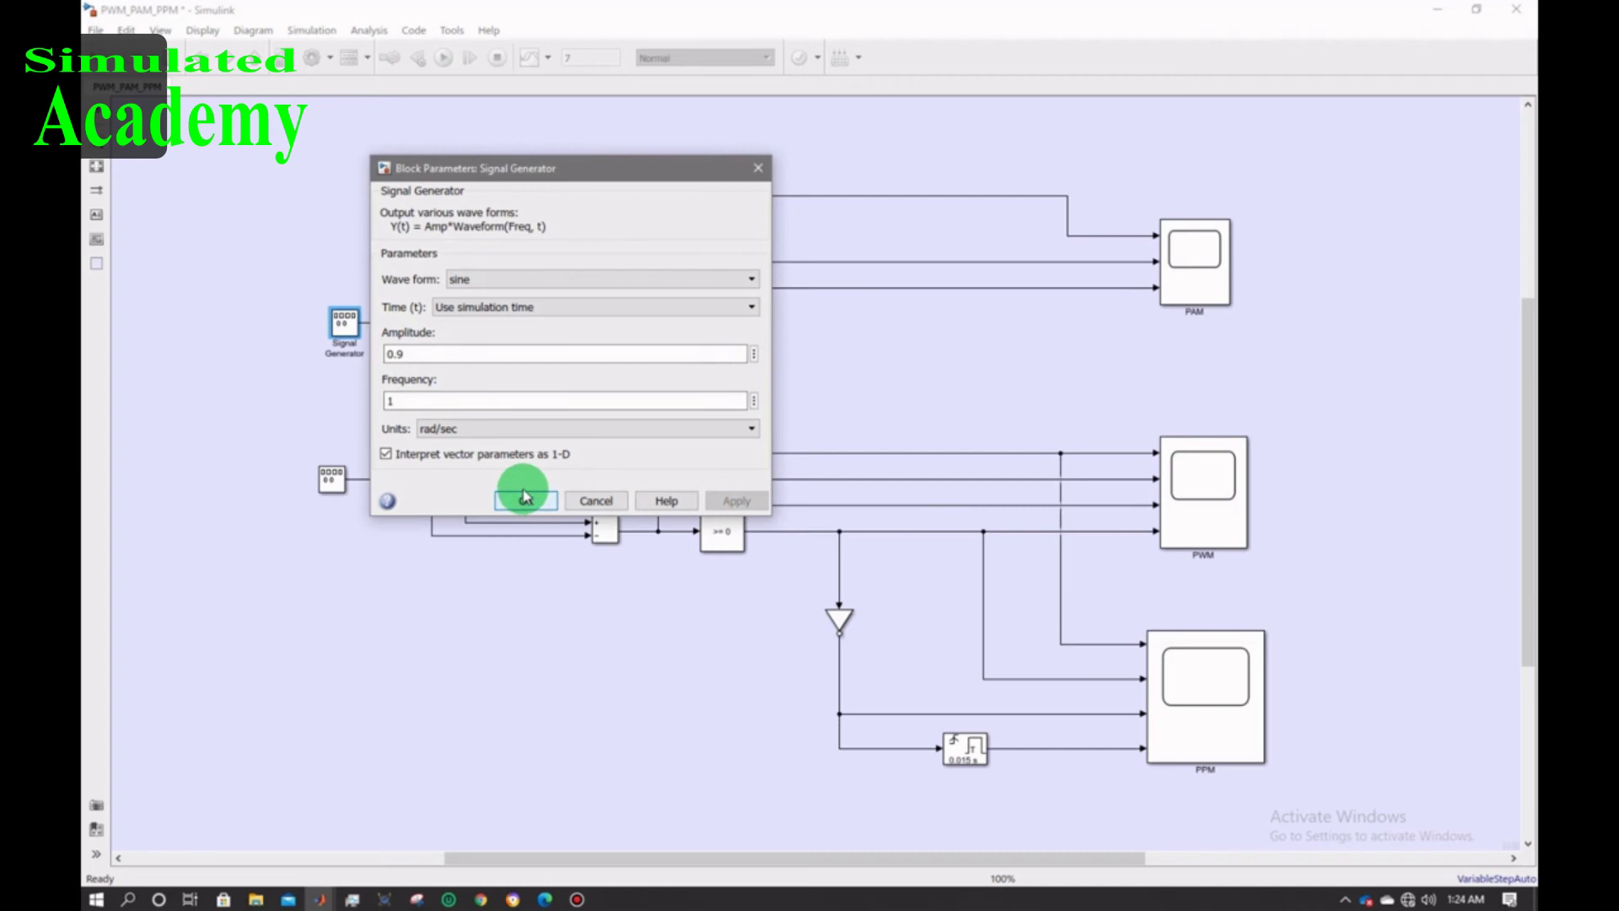
pyautogui.click(525, 499)
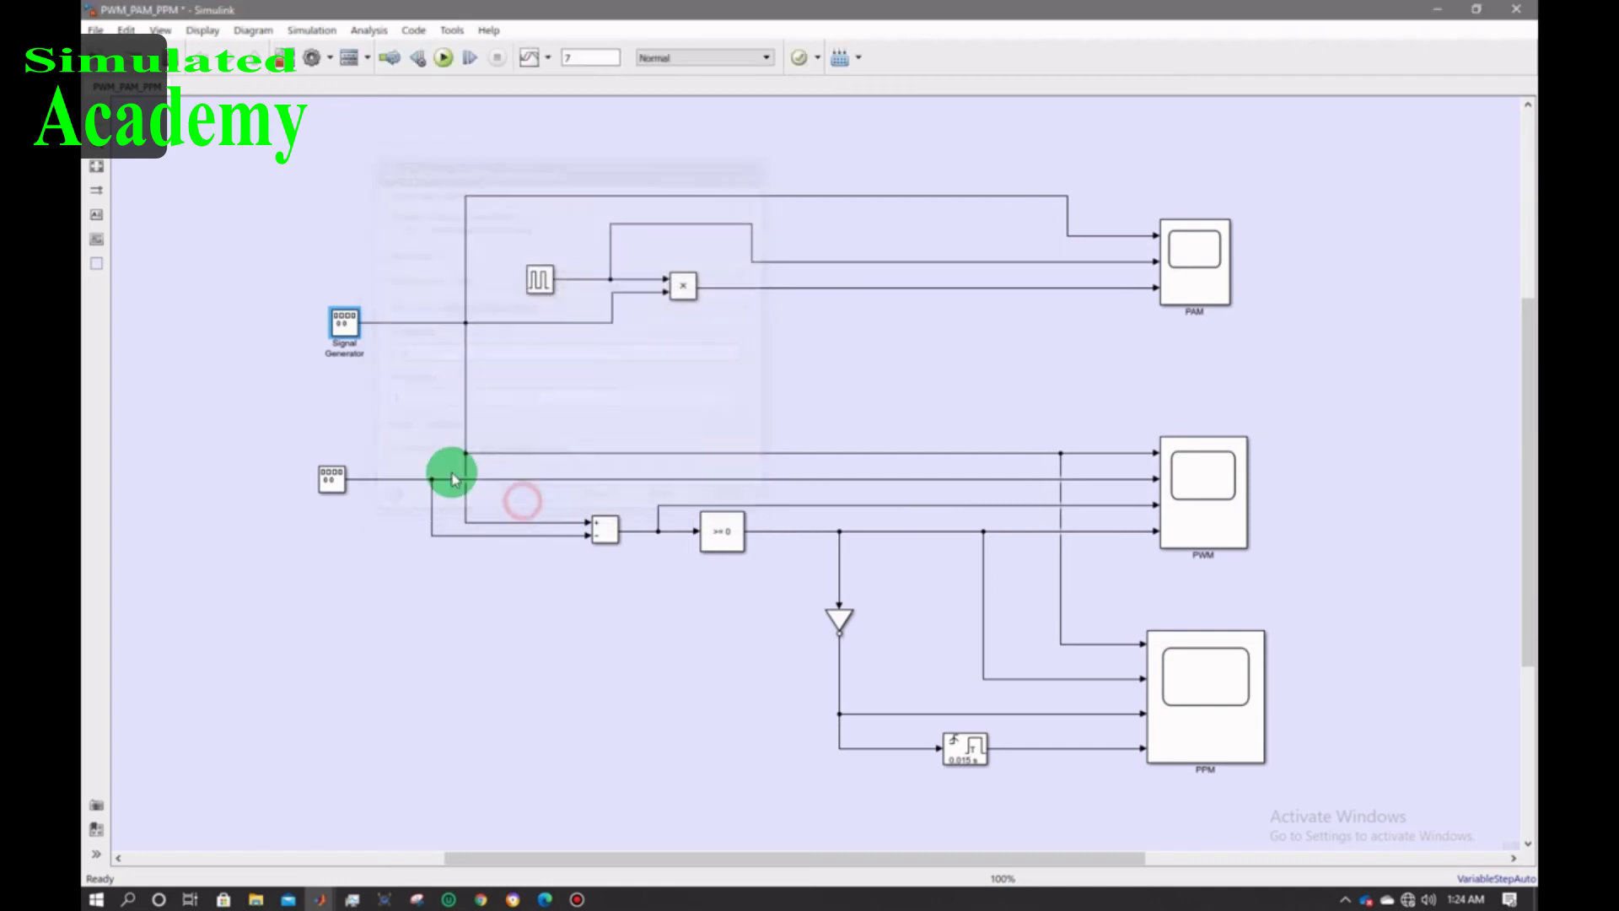
# - Switch the Sawtooth Generator's frequency units to Hertz, keeping amplitude 1 and frequency 1
pyautogui.click(330, 478)
pyautogui.doubleClick(330, 477)
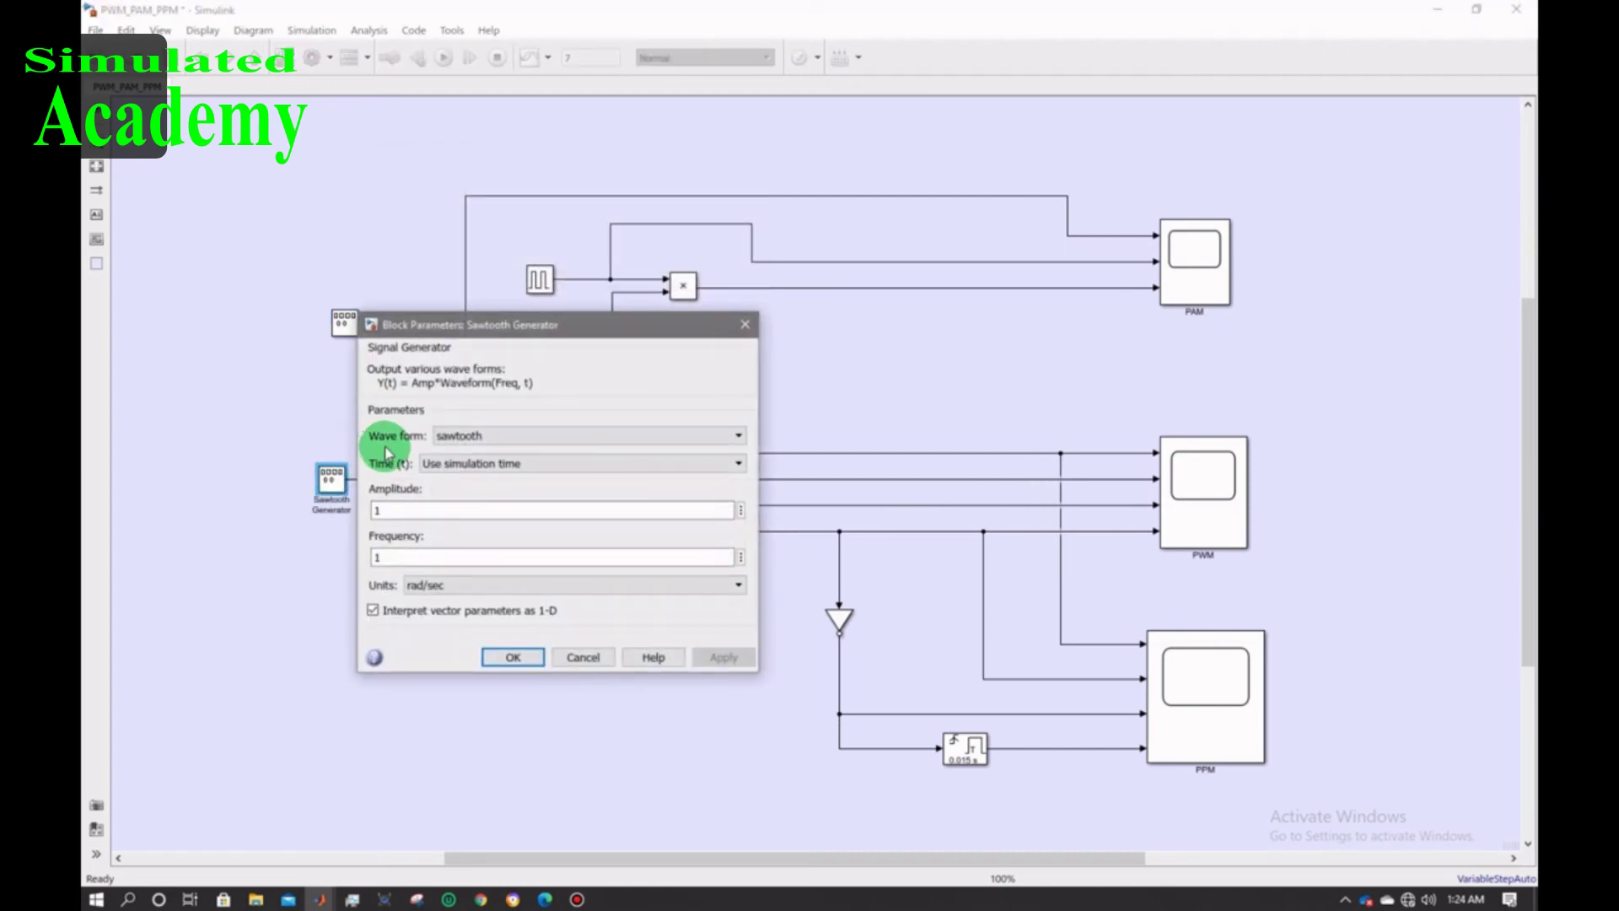
pyautogui.click(390, 508)
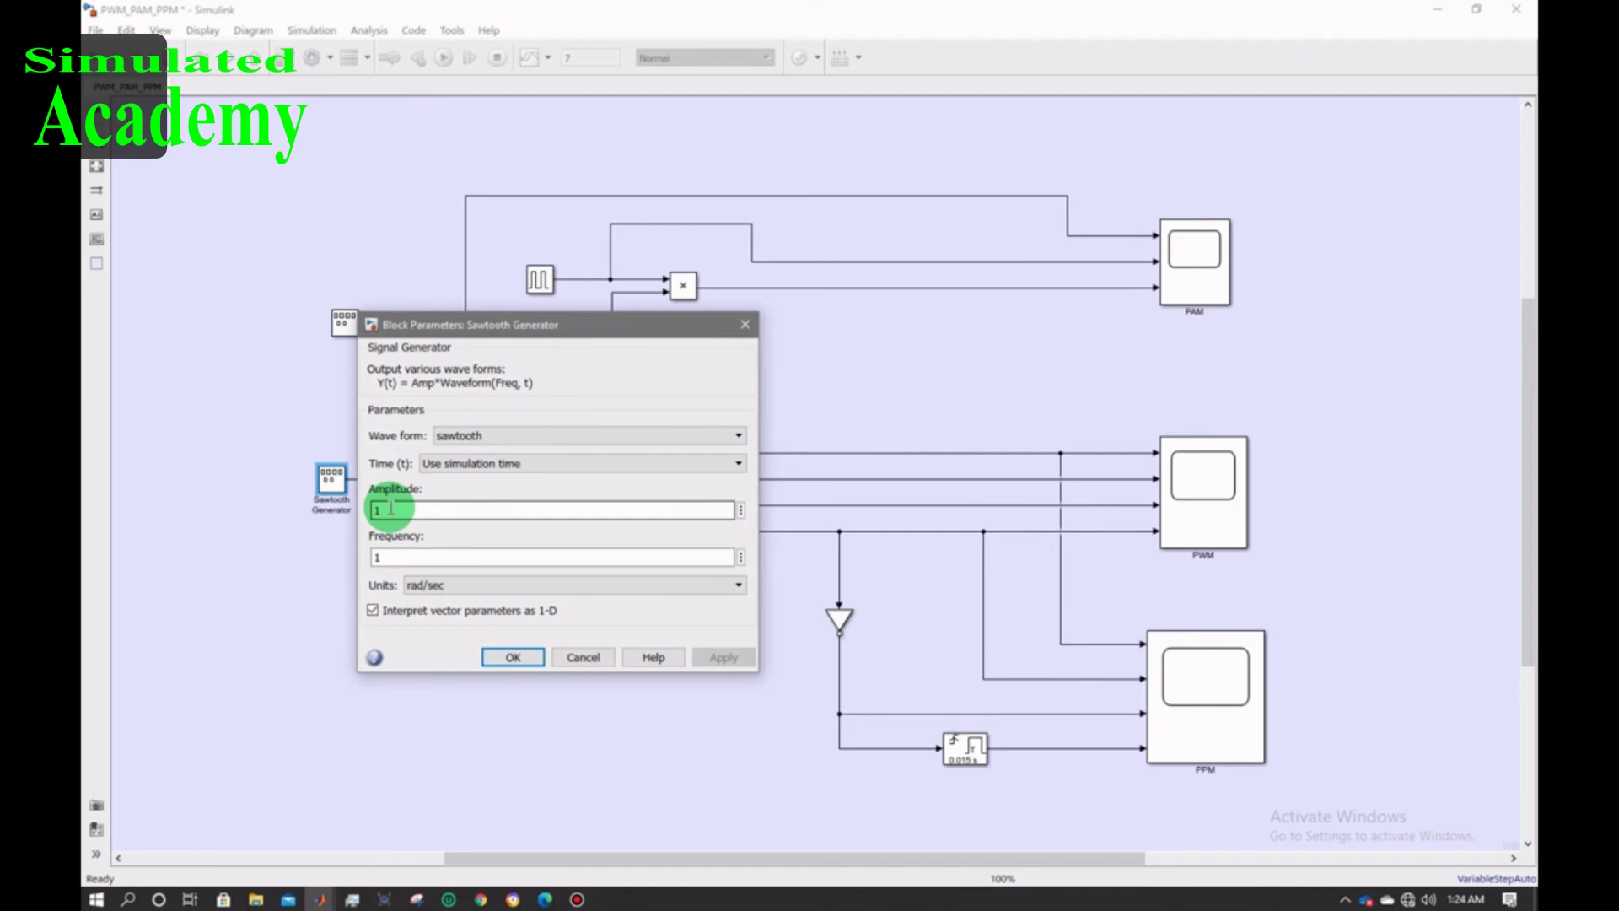
pyautogui.click(390, 554)
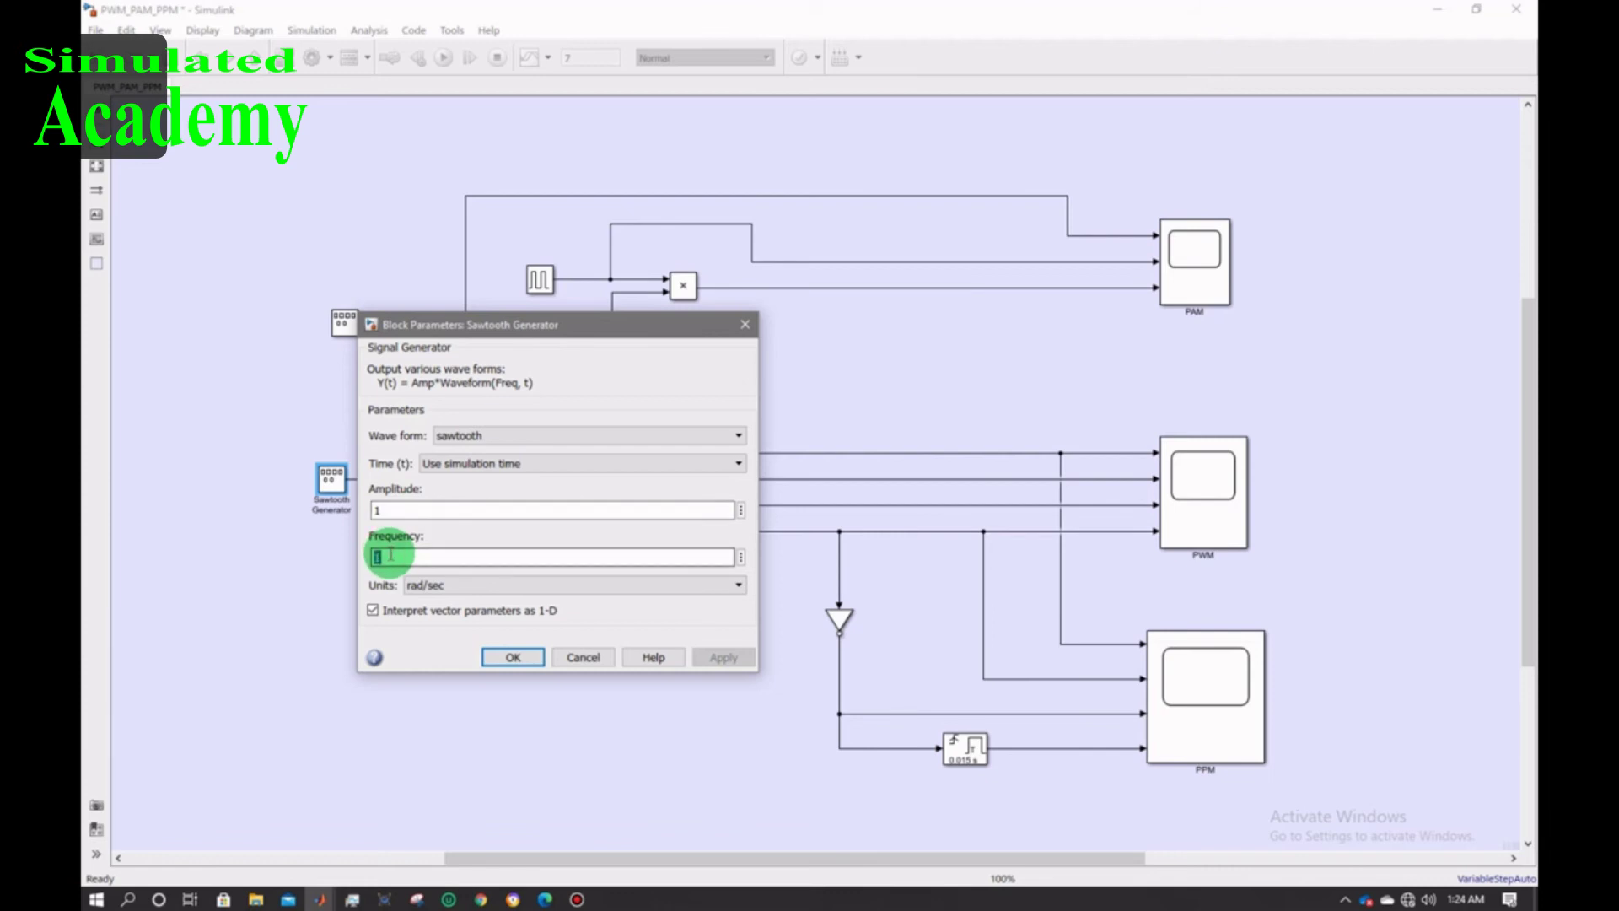
pyautogui.click(577, 899)
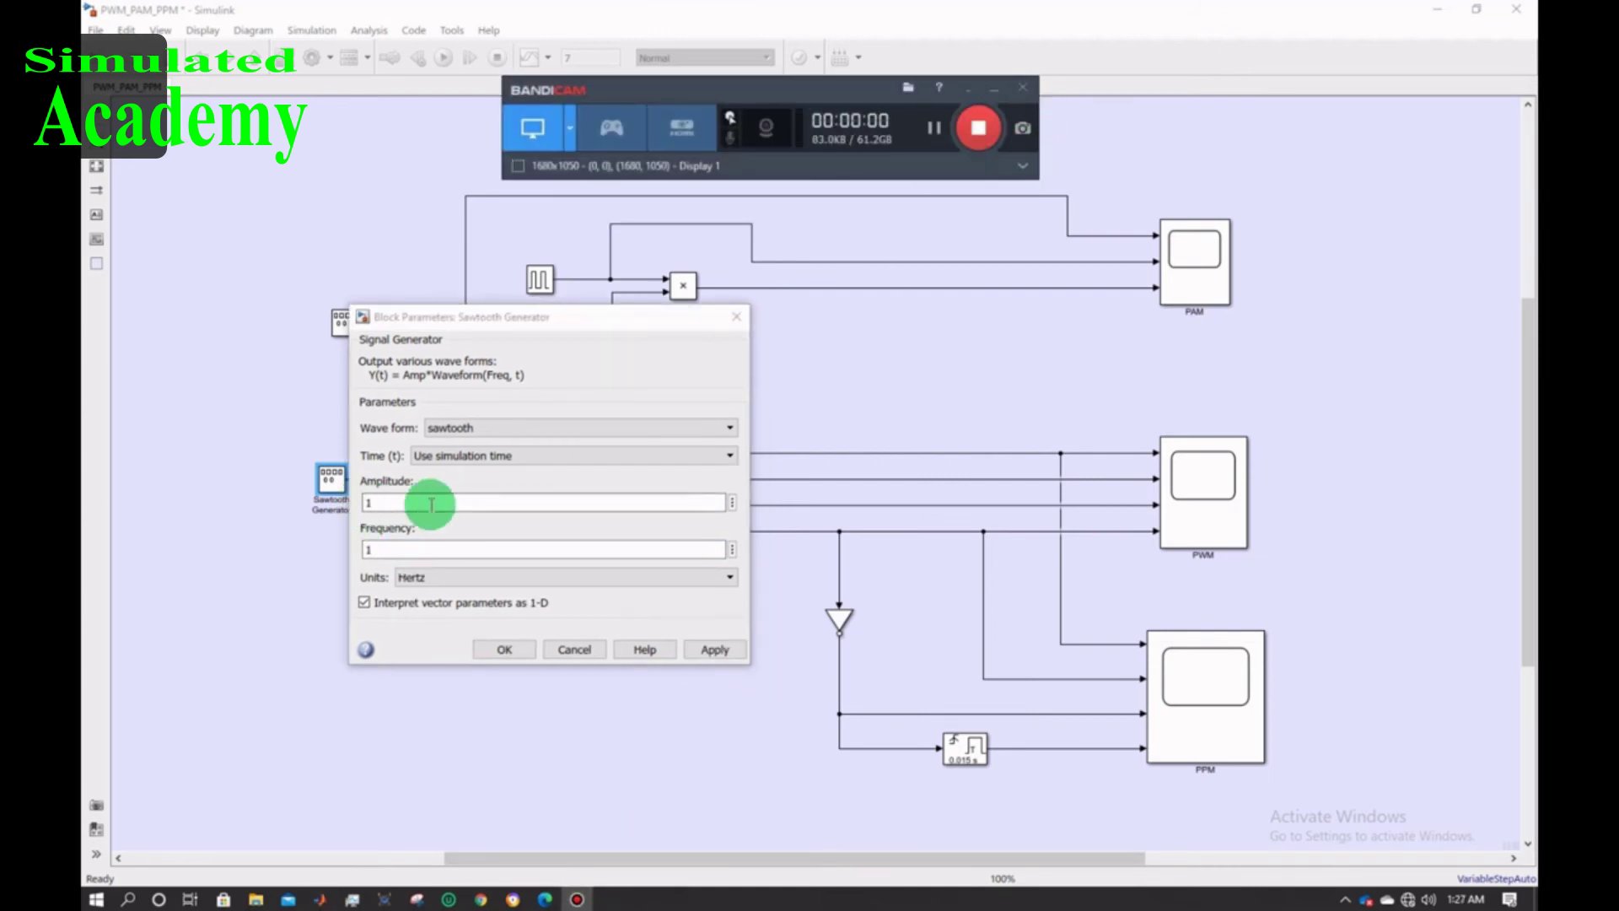
pyautogui.click(510, 656)
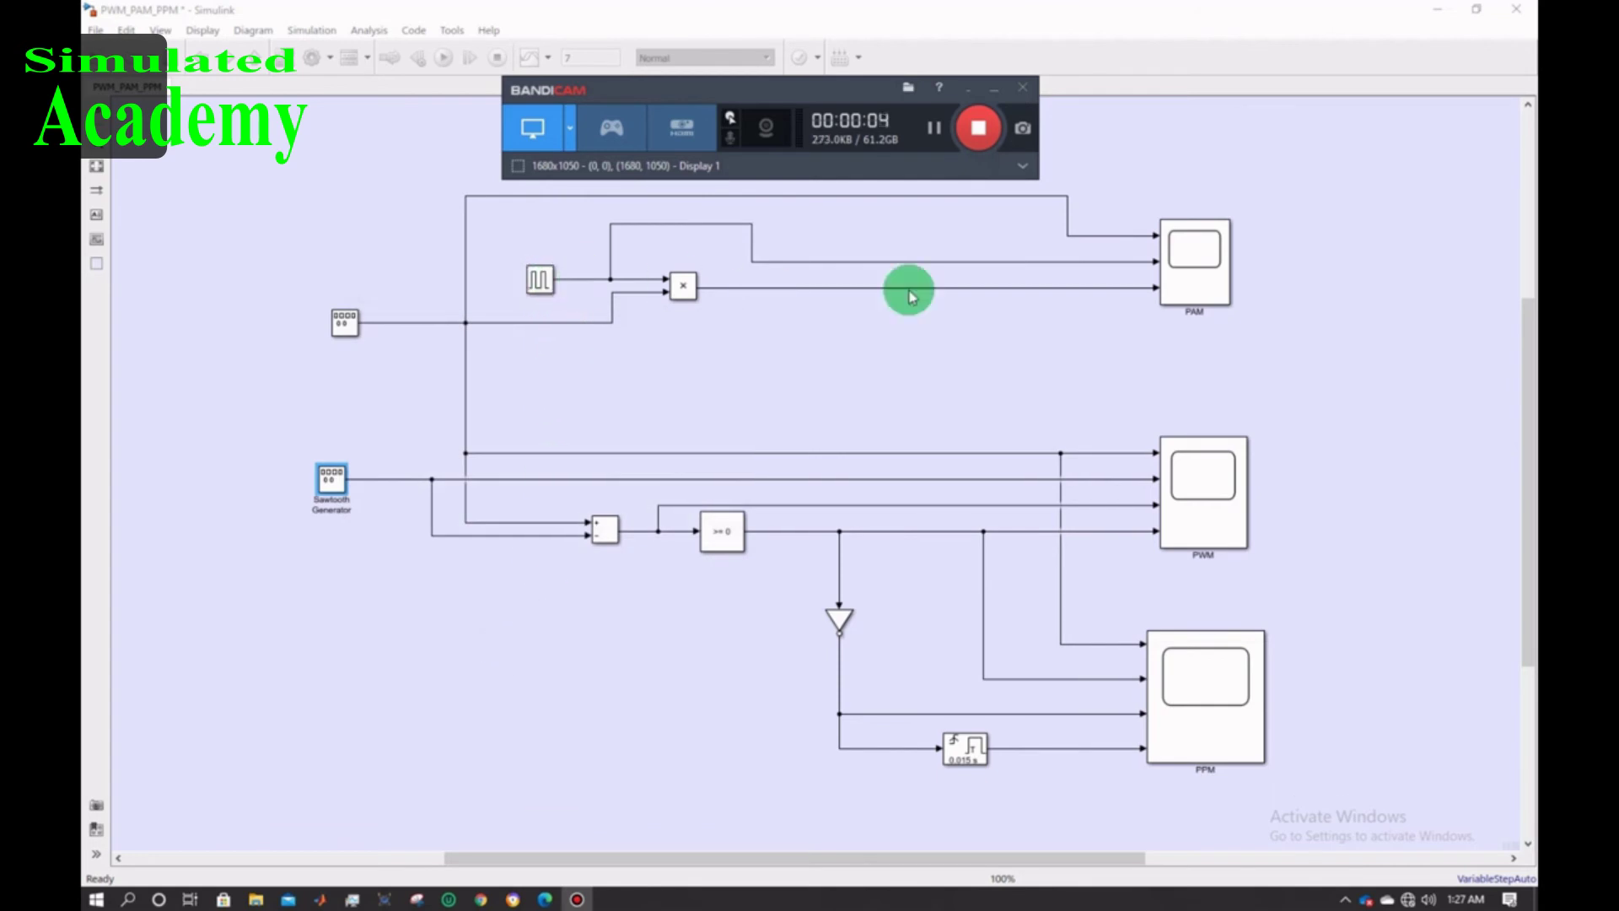
pyautogui.click(1030, 90)
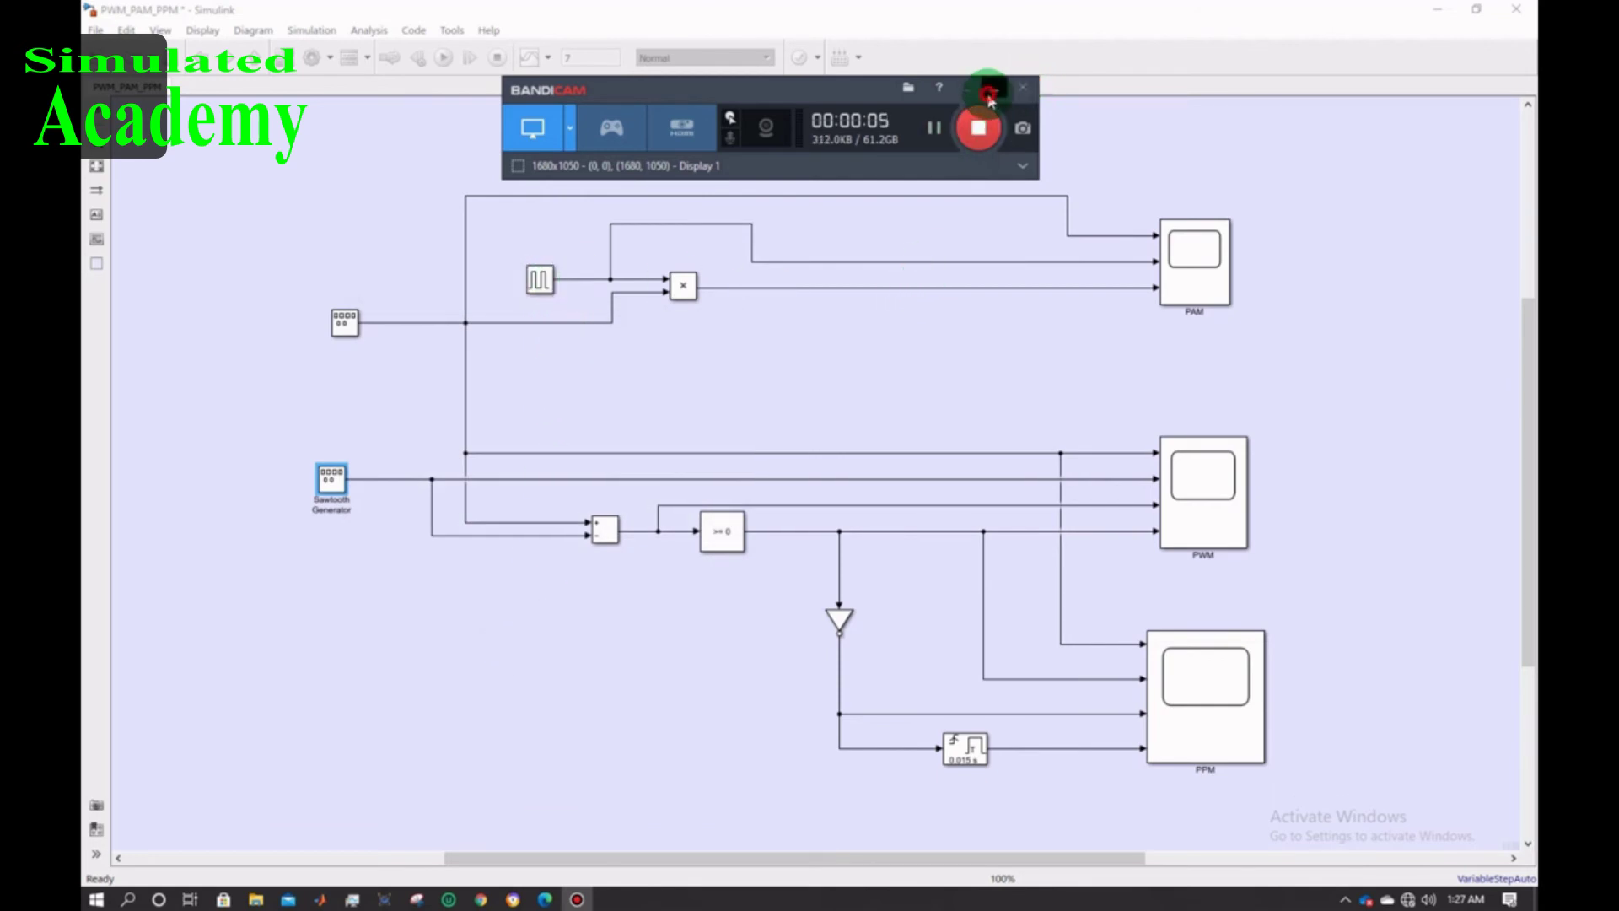
# - Give the Pulse Generator a 0.1 s period and 1% pulse width
pyautogui.click(540, 284)
pyautogui.doubleClick(540, 285)
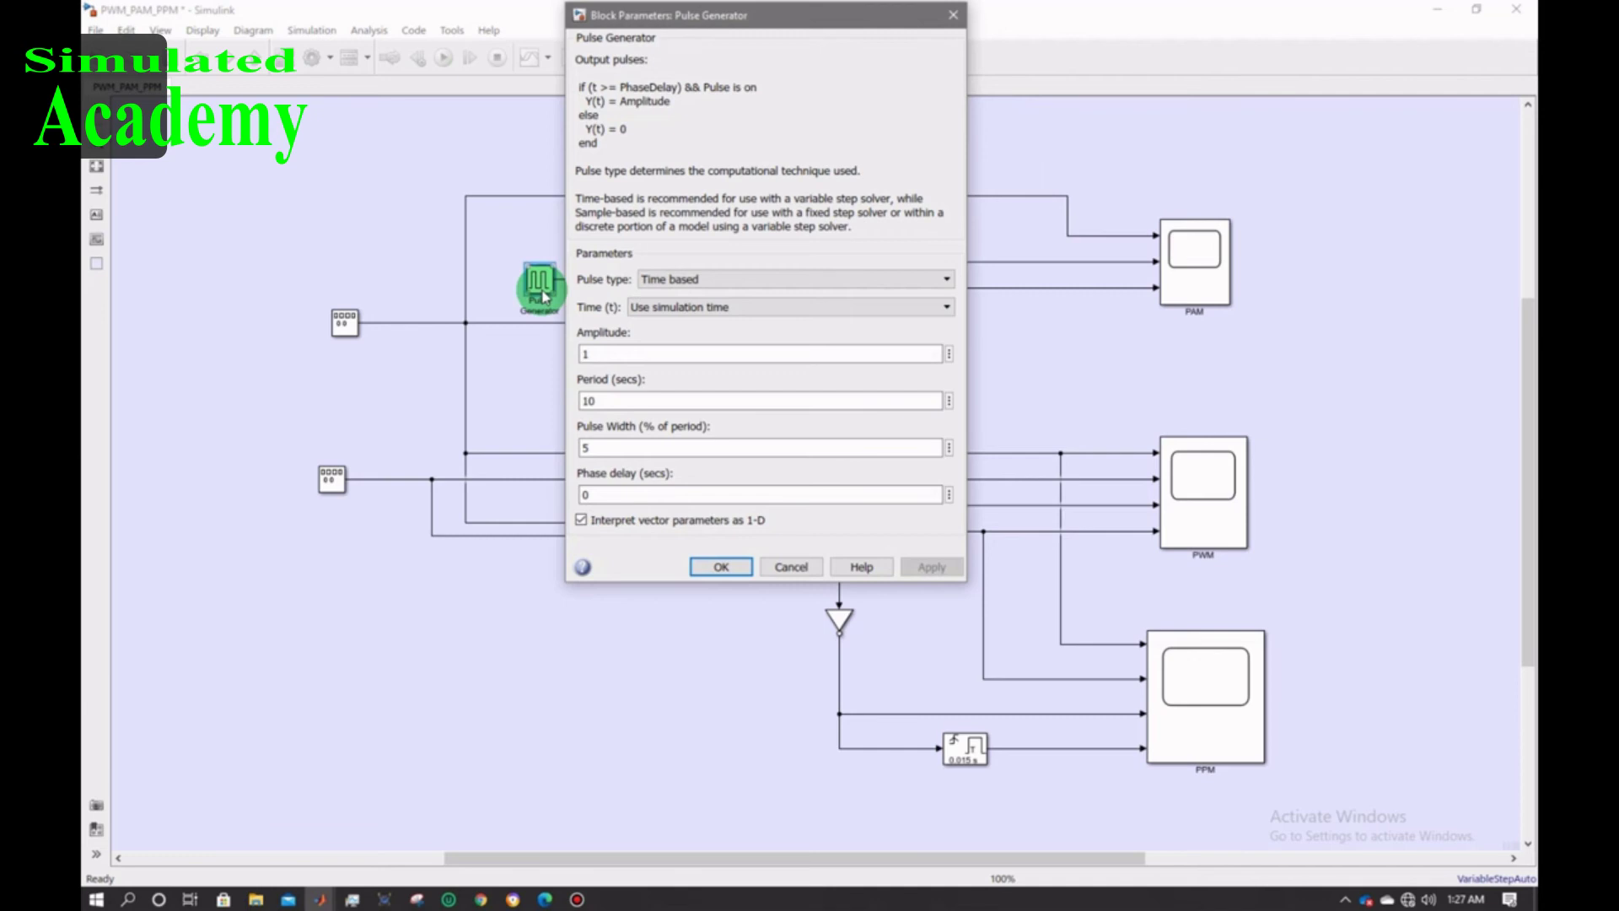
pyautogui.doubleClick(595, 353)
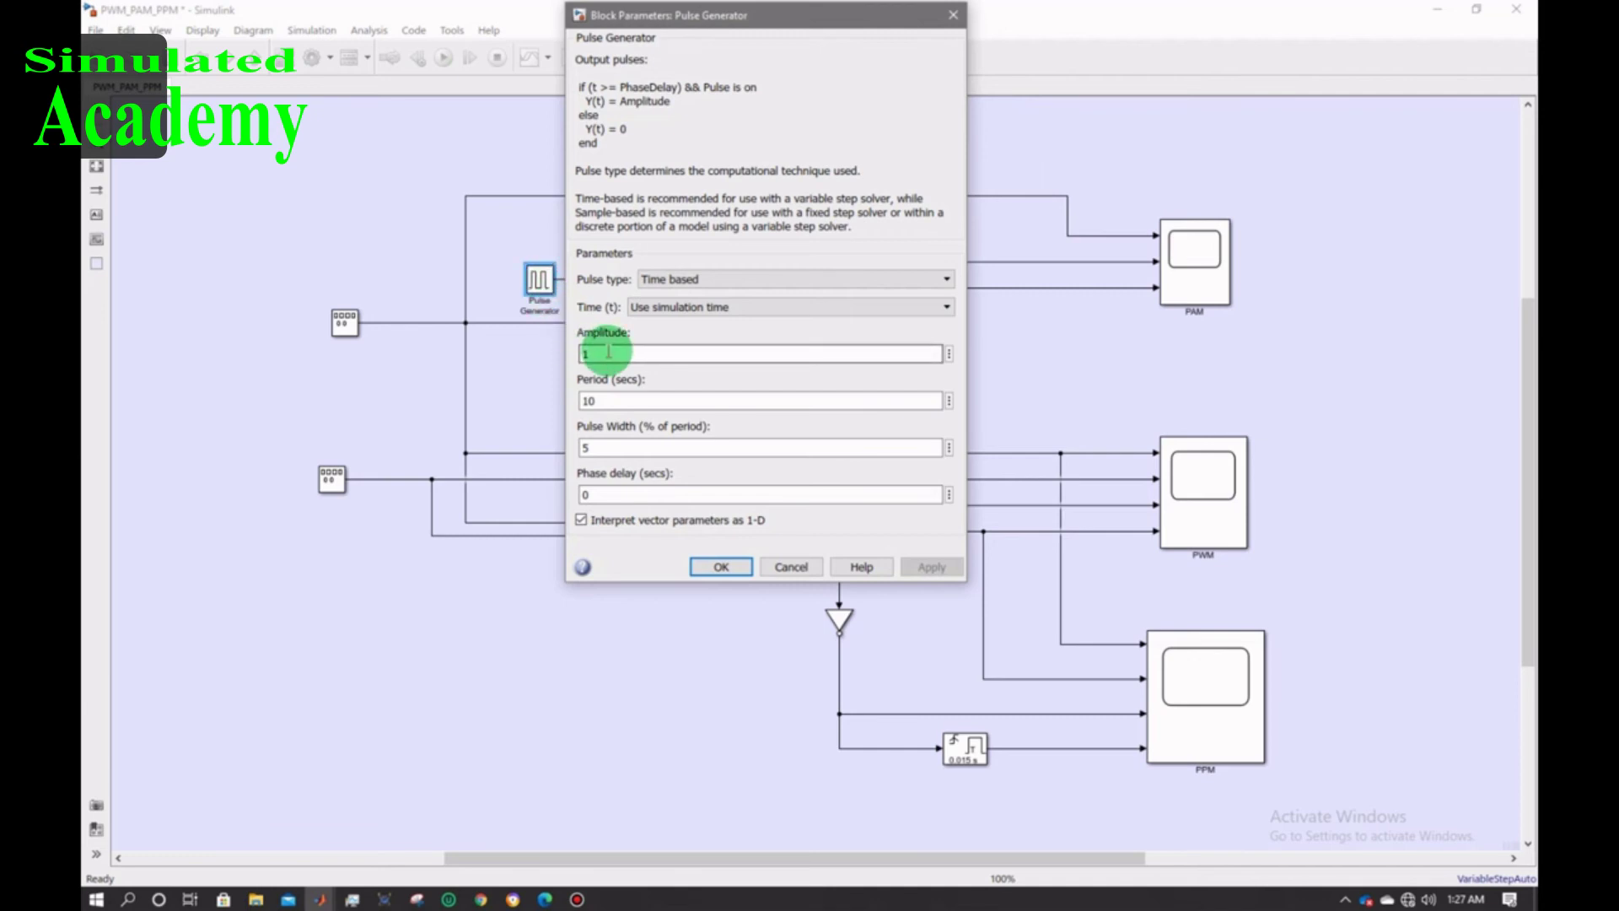
pyautogui.doubleClick(607, 400)
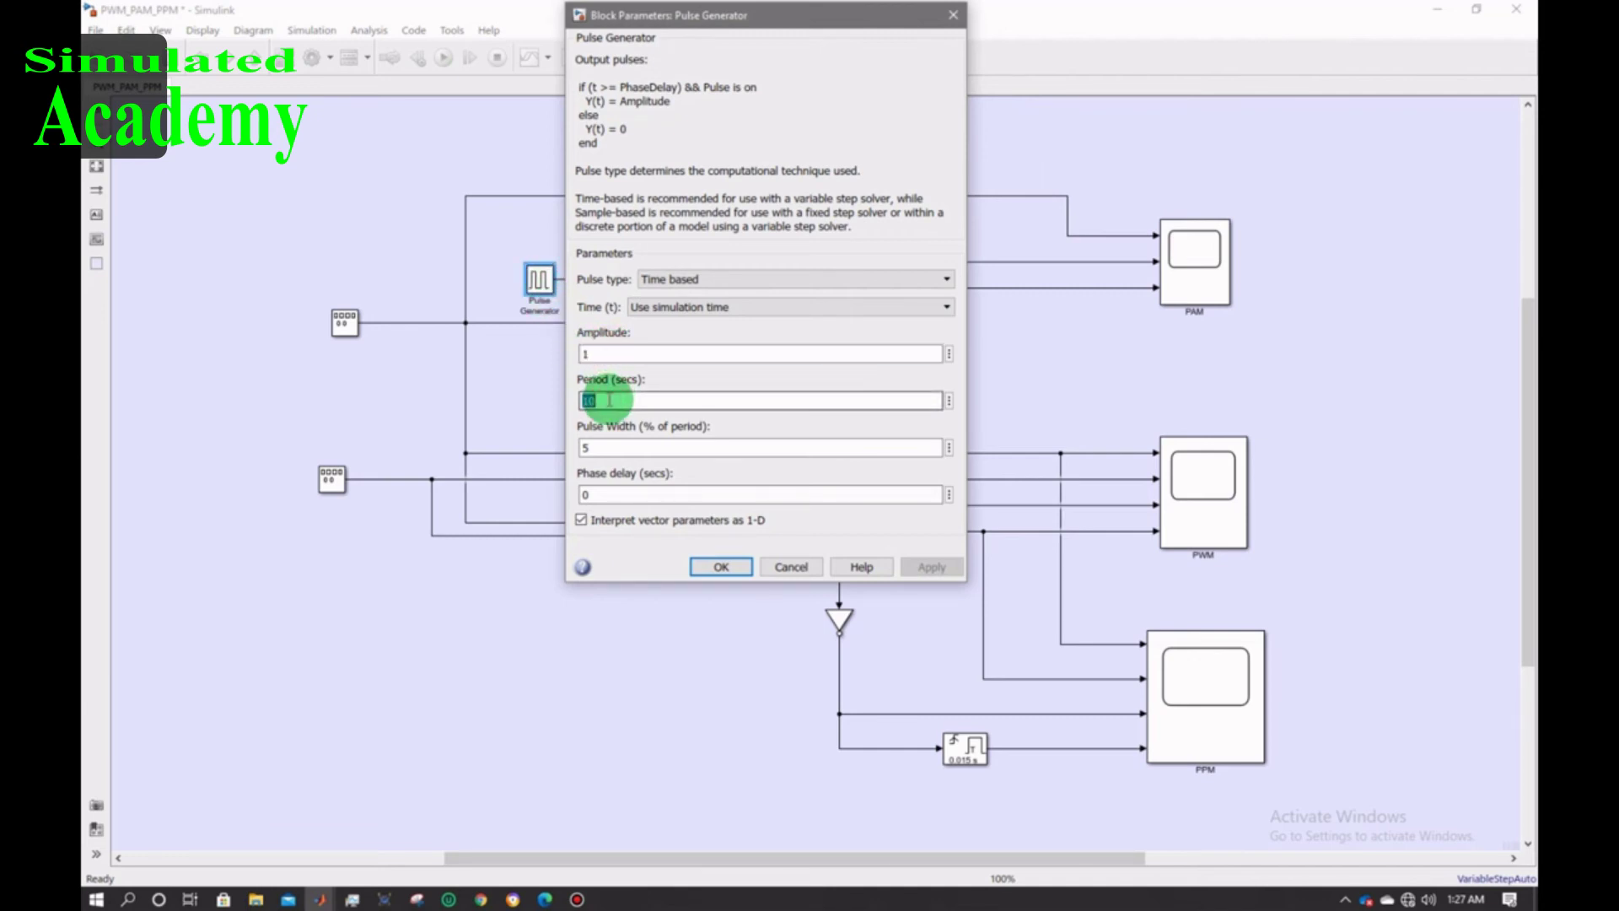
pyautogui.write('0.1')
pyautogui.doubleClick(609, 448)
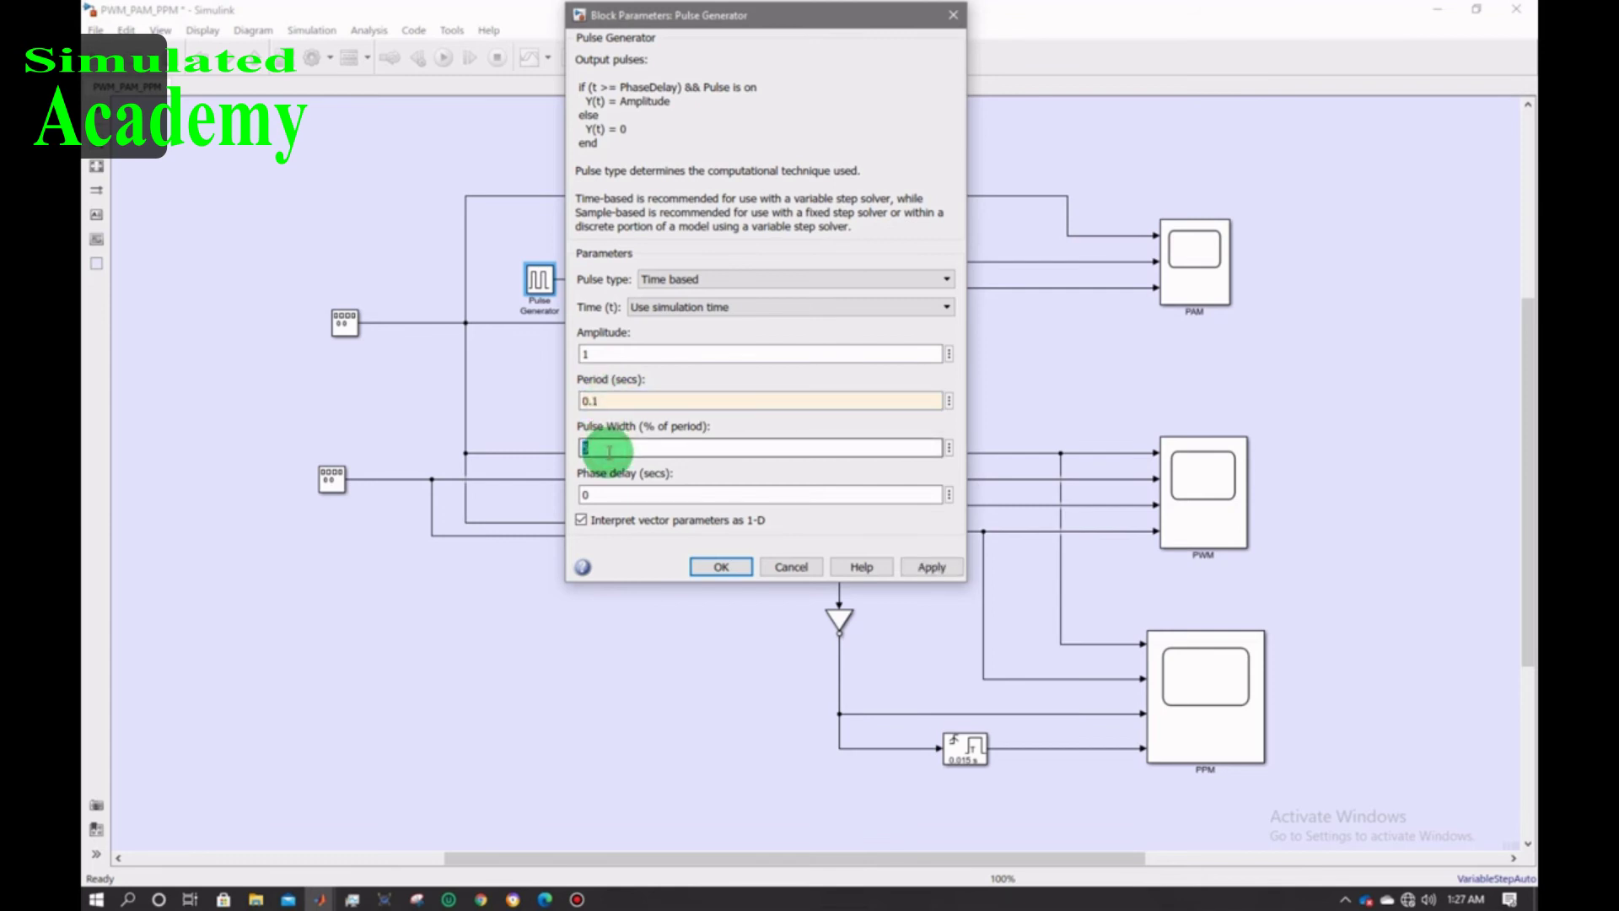
pyautogui.write('1')
pyautogui.click(932, 567)
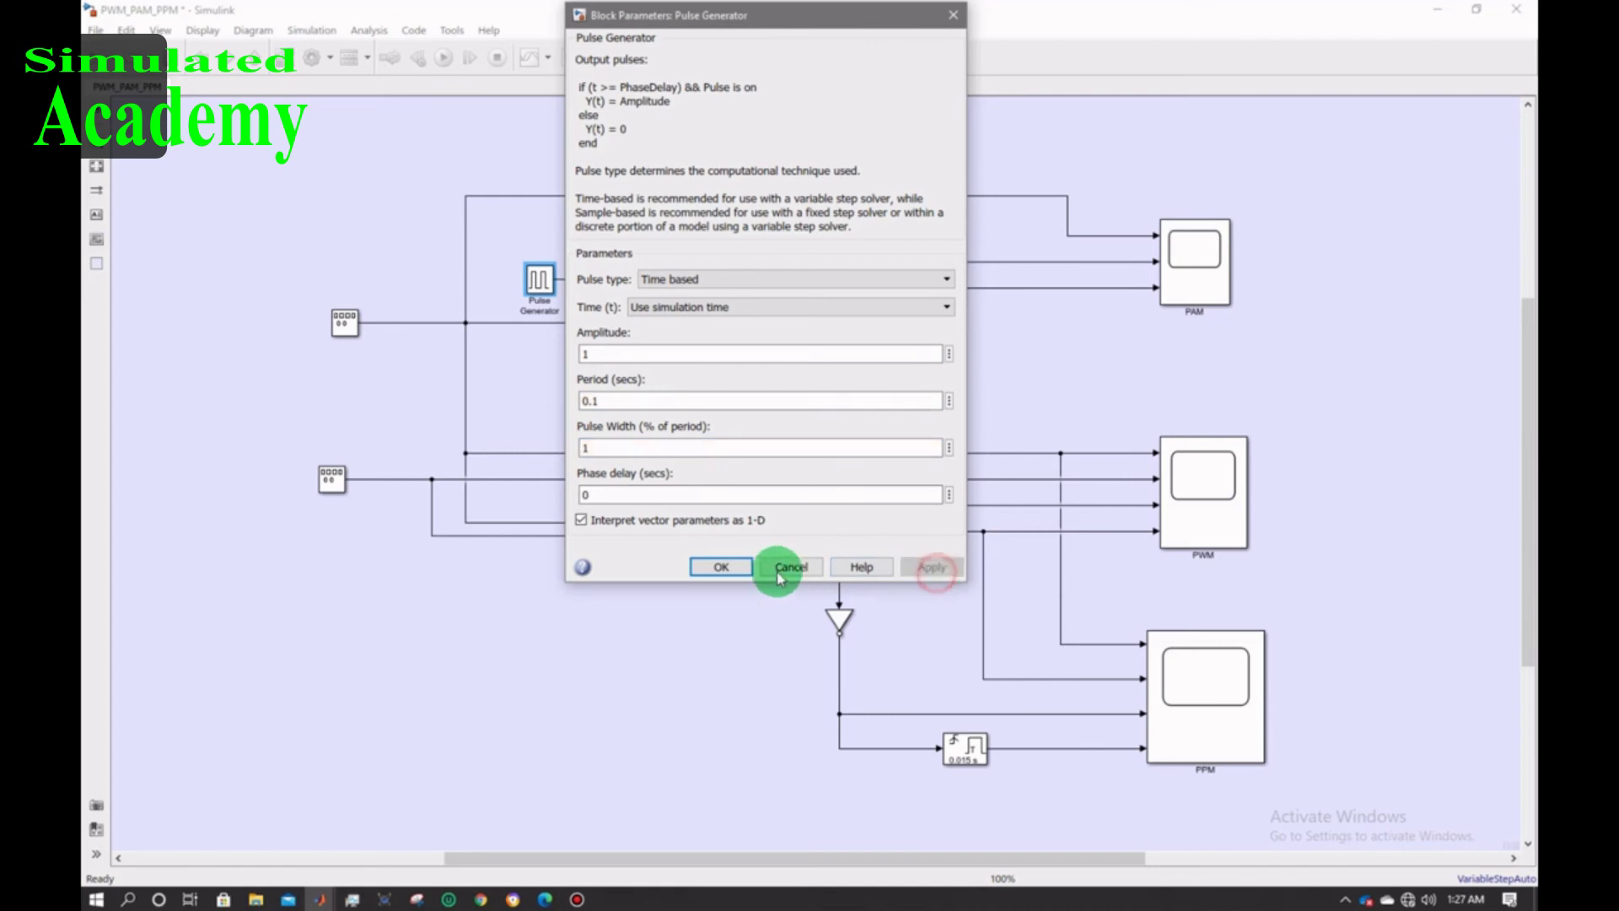
pyautogui.click(718, 567)
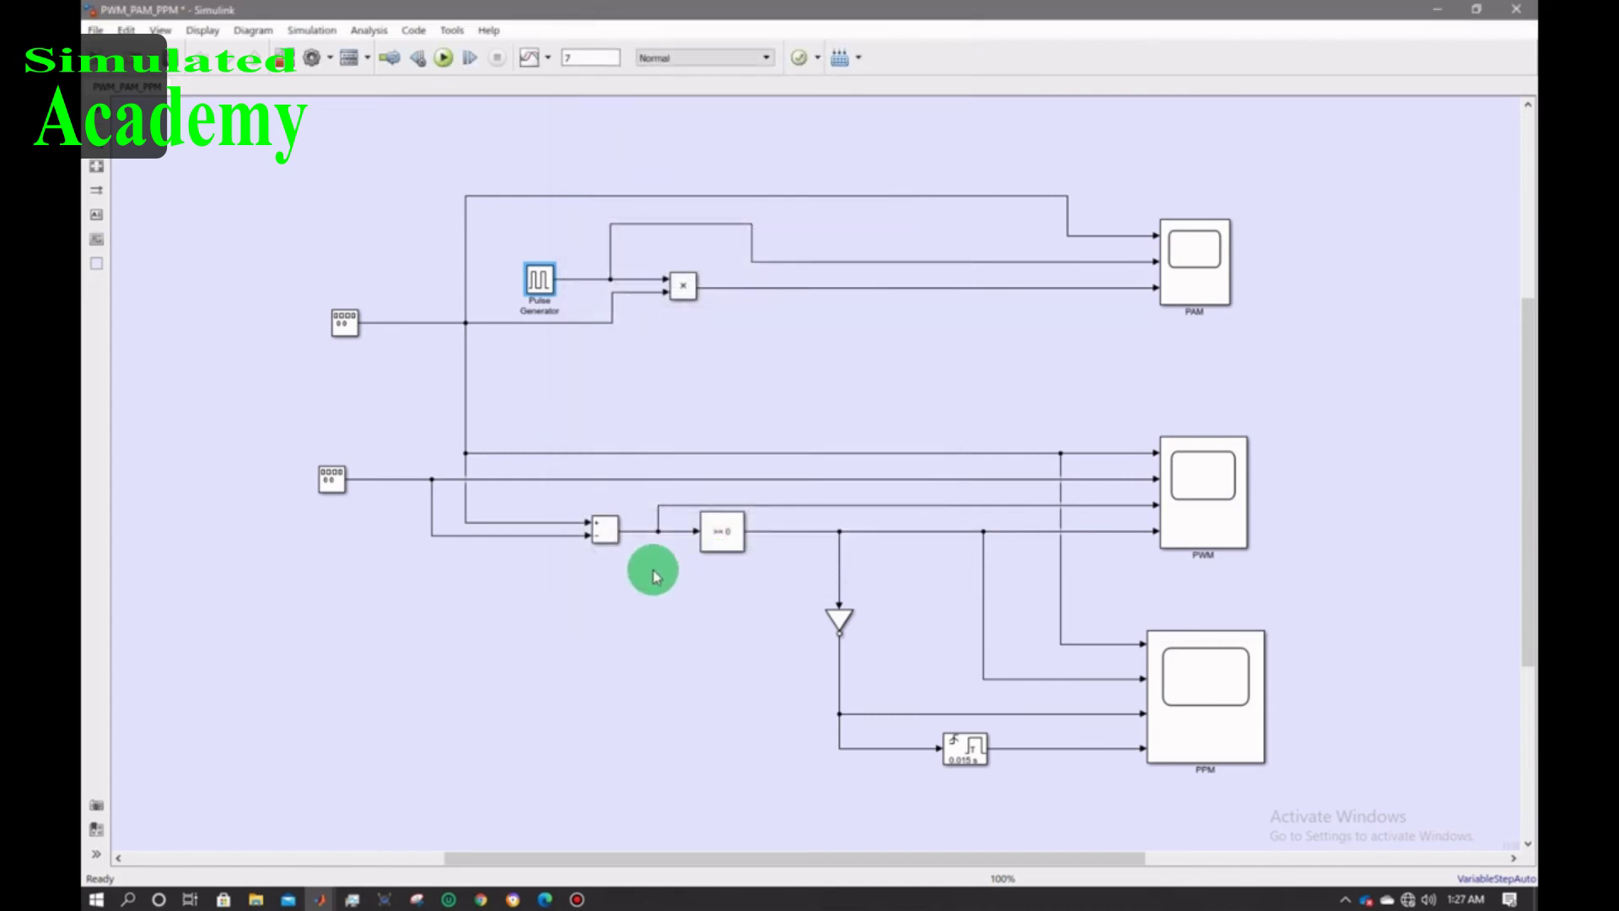
# - Set the Monostable block's pulse duration to 0.05 s
pyautogui.doubleClick(967, 749)
pyautogui.doubleClick(1057, 713)
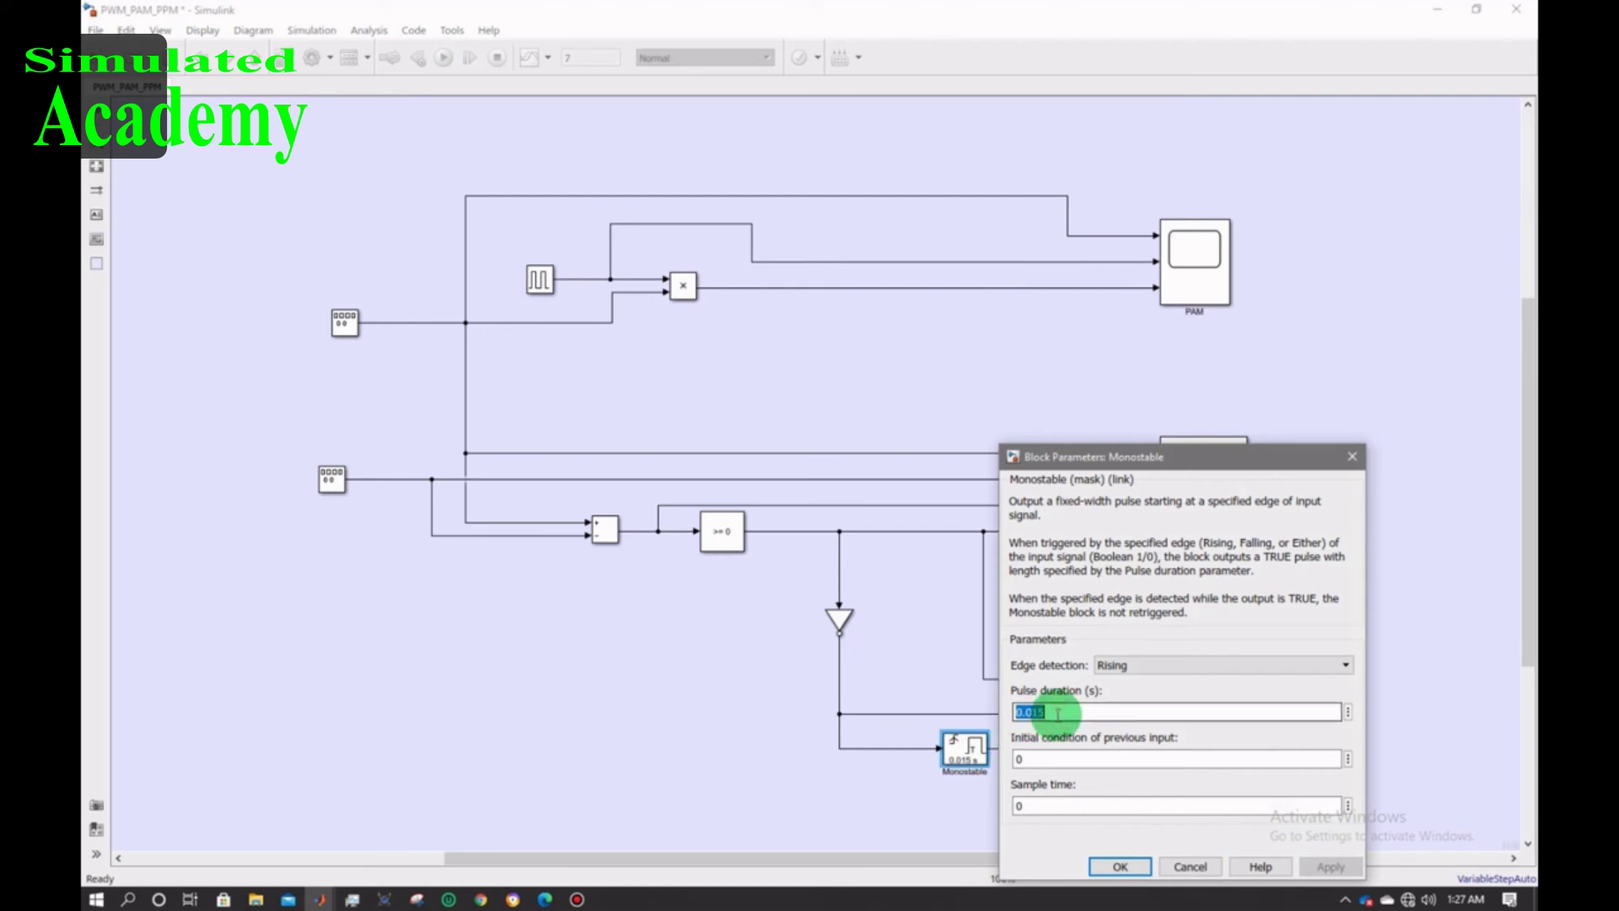
pyautogui.write('0.')
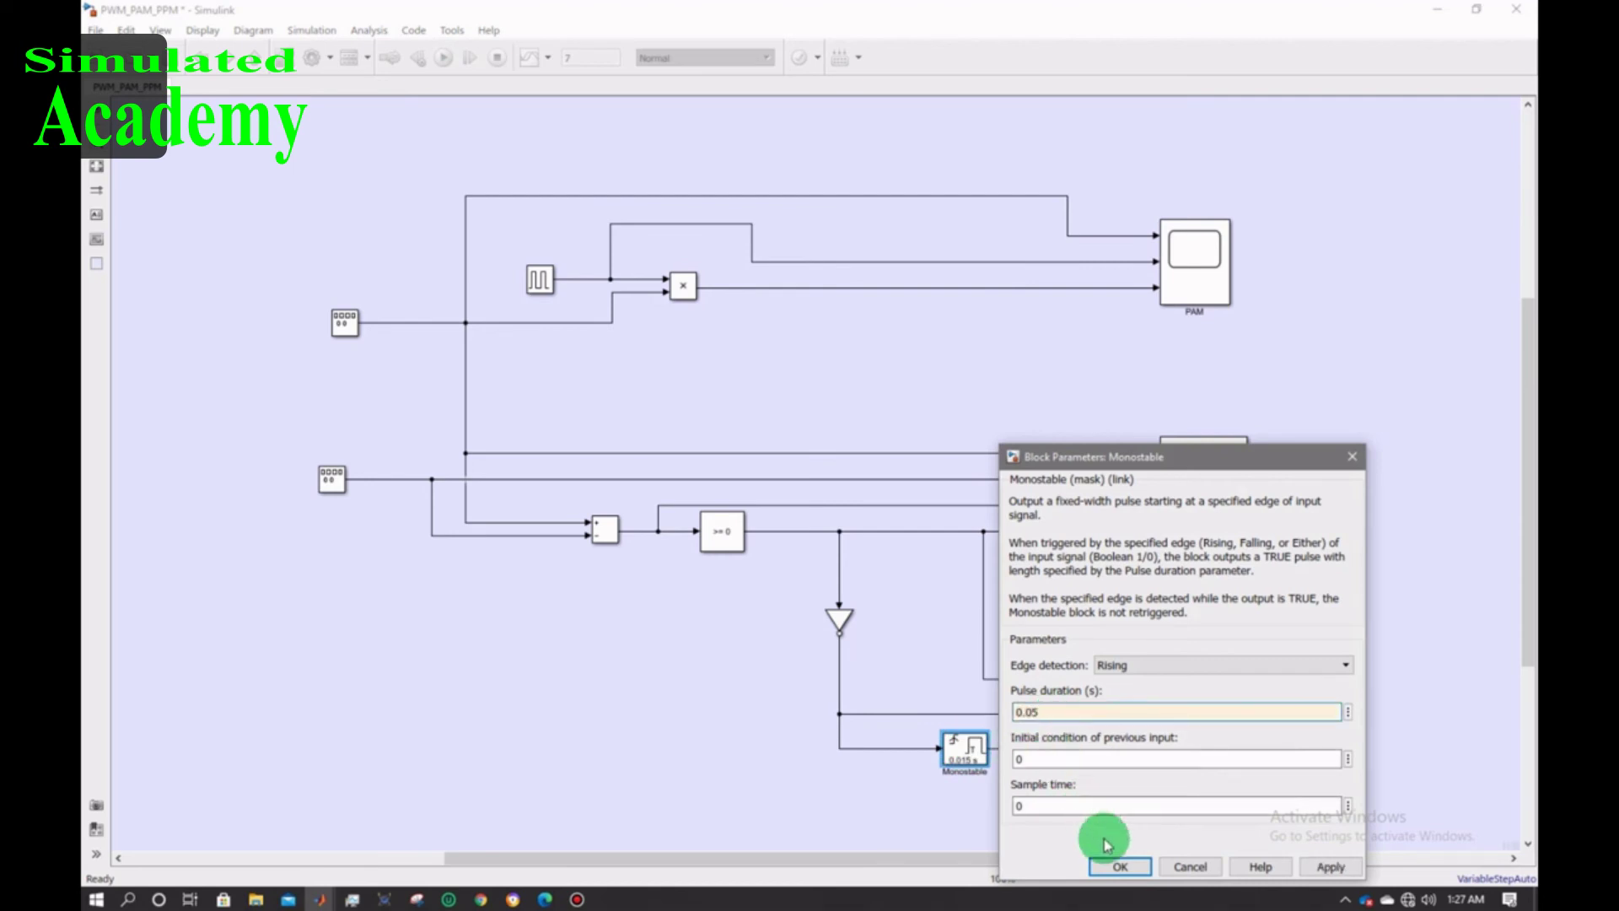
pyautogui.click(1120, 867)
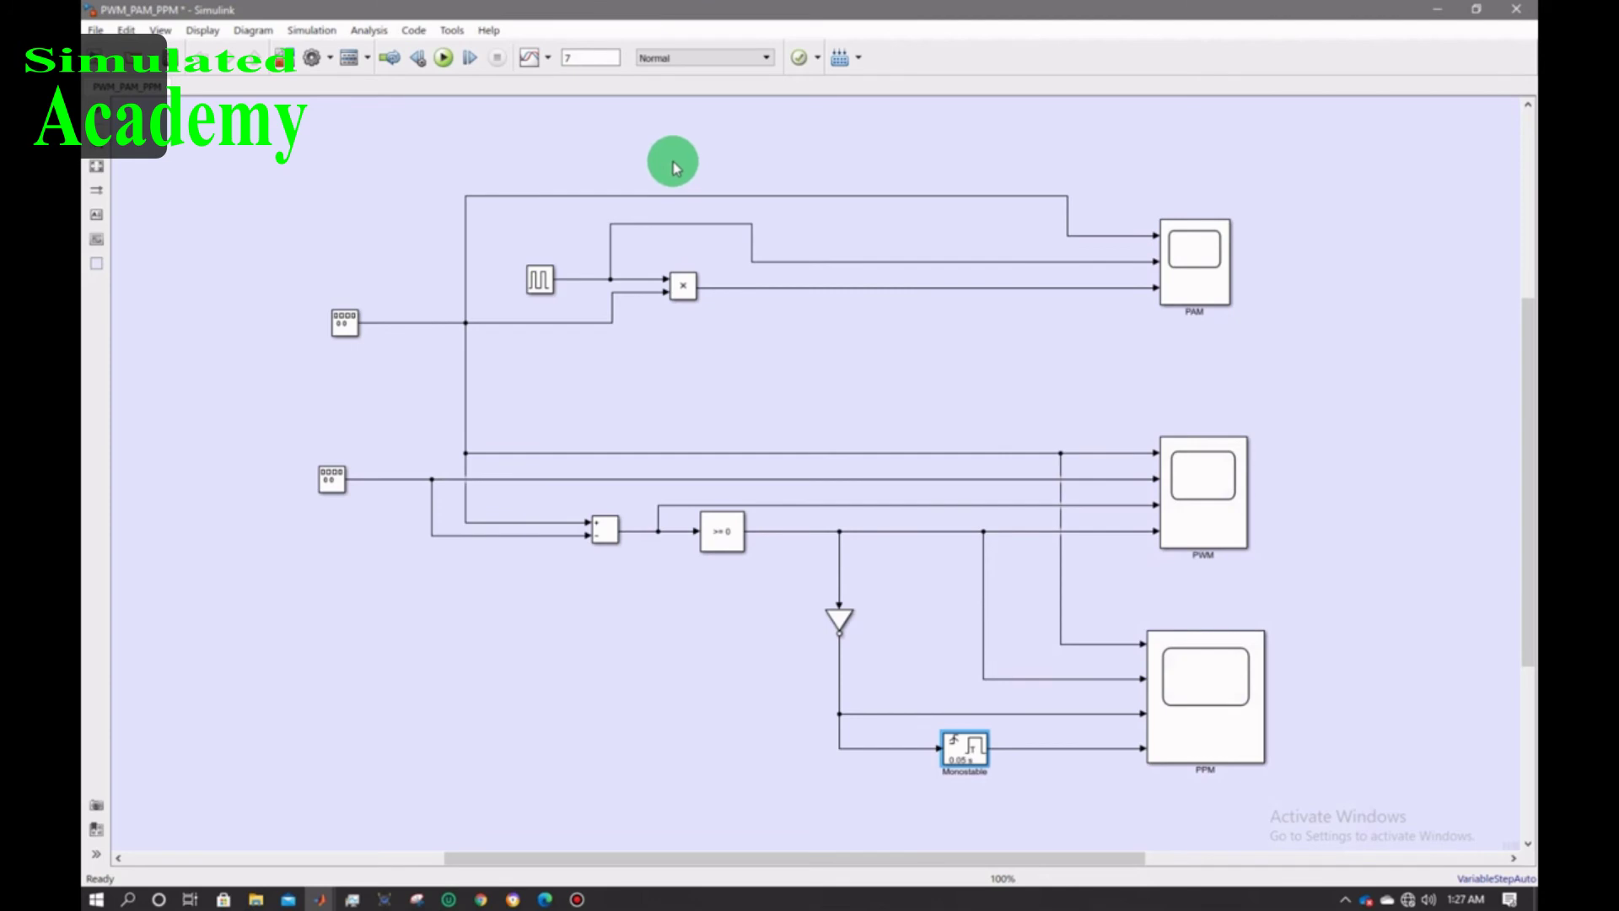
# - Edit the simulation stop time and run the model for 7 s
pyautogui.doubleClick(586, 57)
pyautogui.write('5')
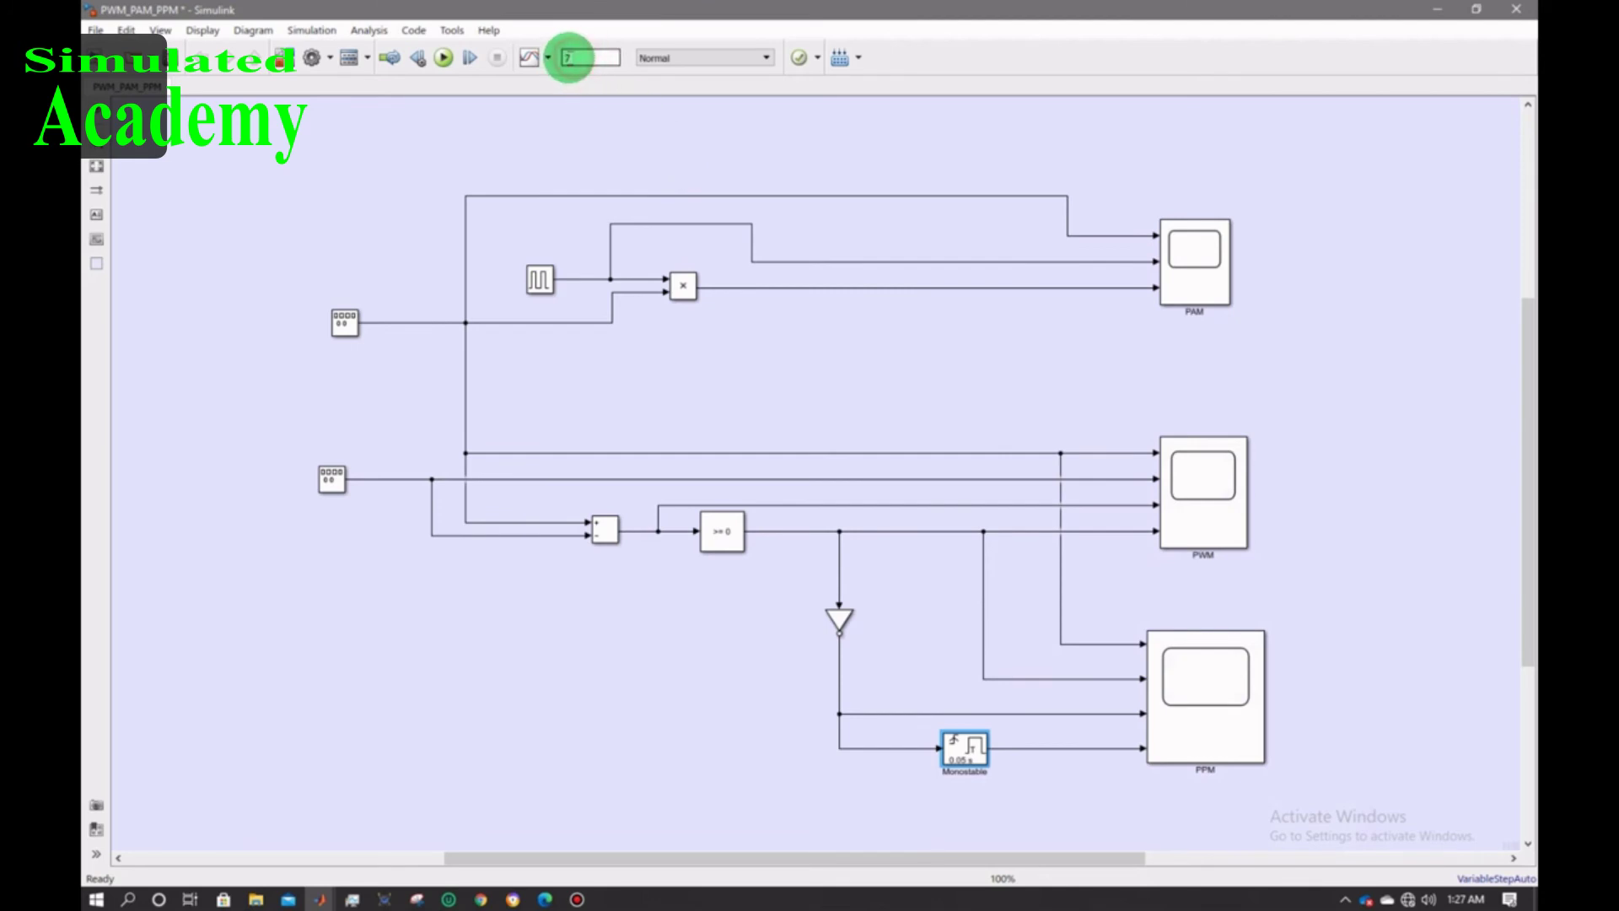
pyautogui.click(444, 57)
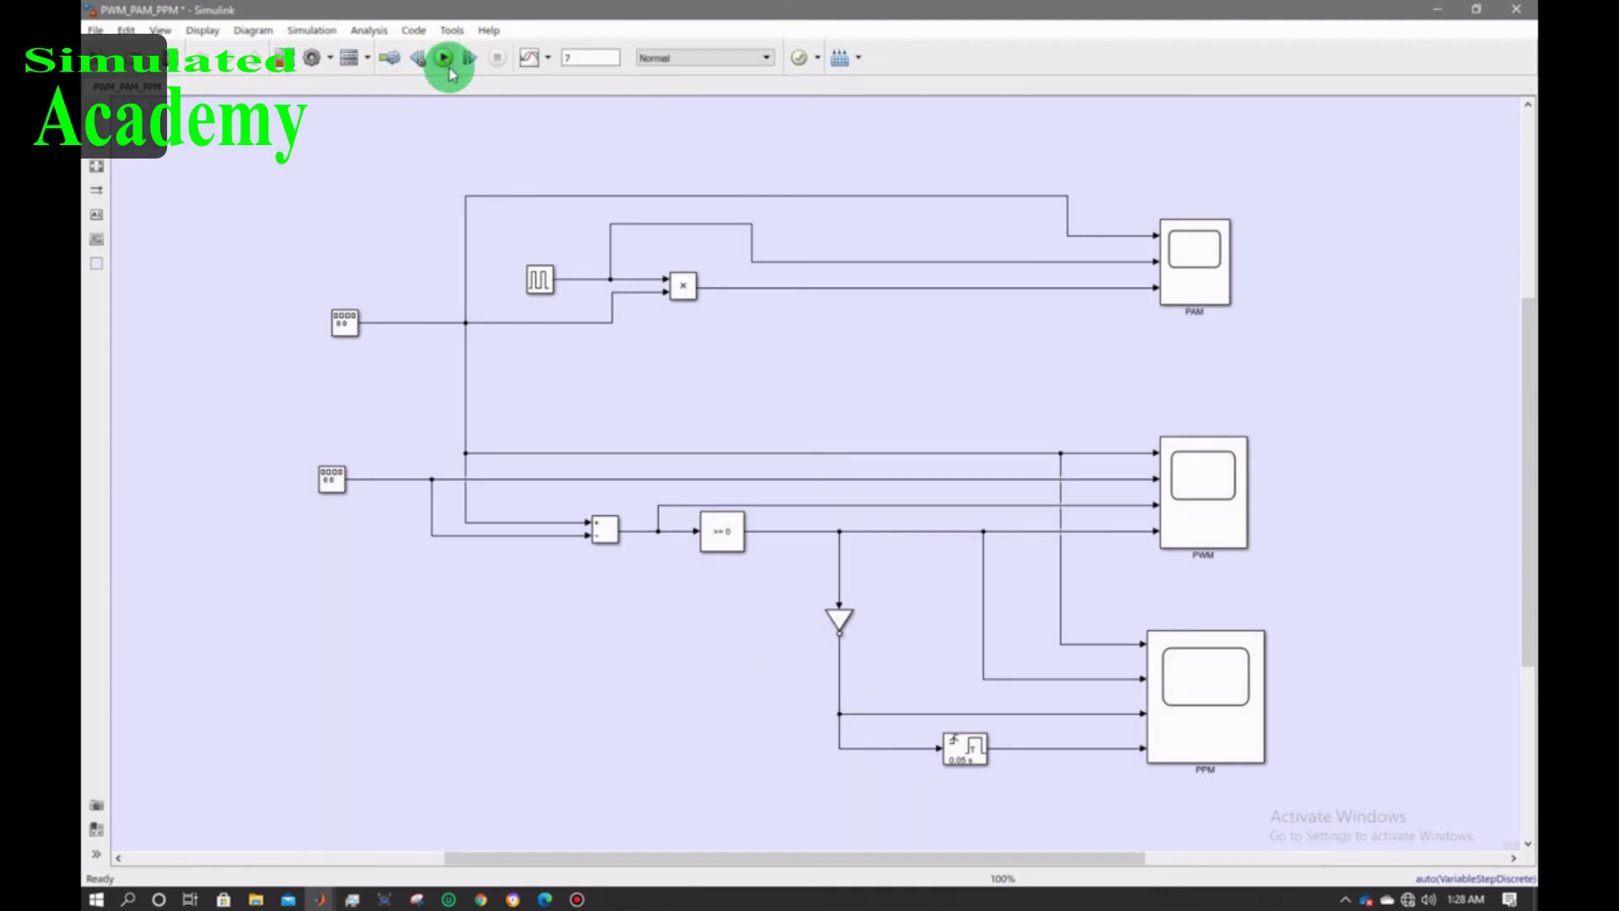
# - Inspect the PAM scope's sine, pulse train and PAM traces maximized, then close it
pyautogui.doubleClick(1188, 258)
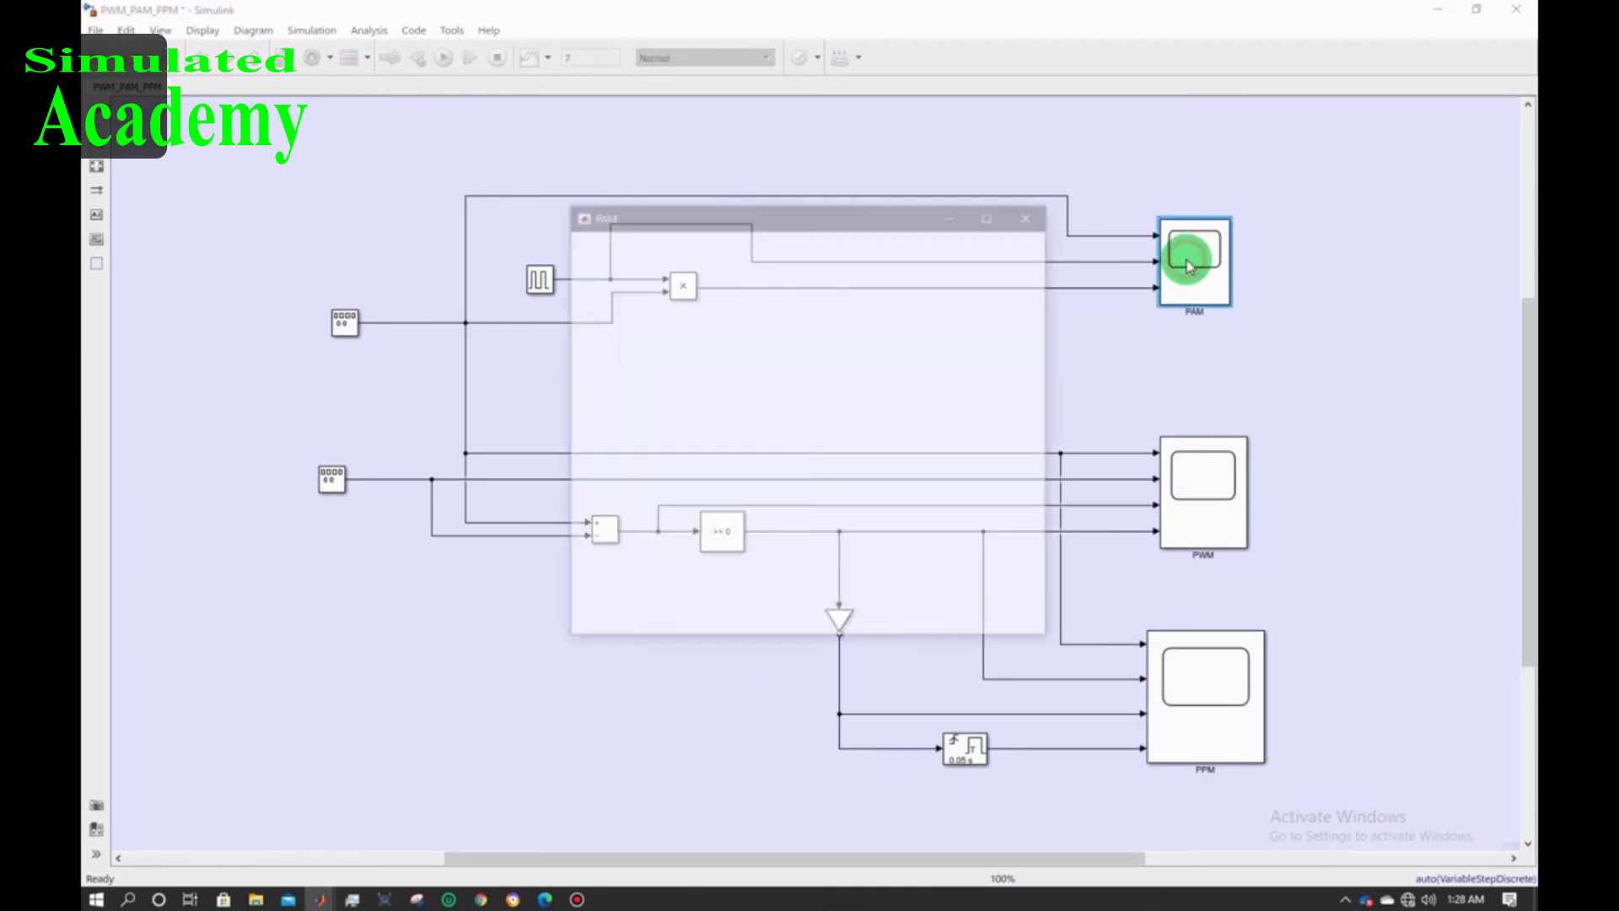
pyautogui.click(797, 398)
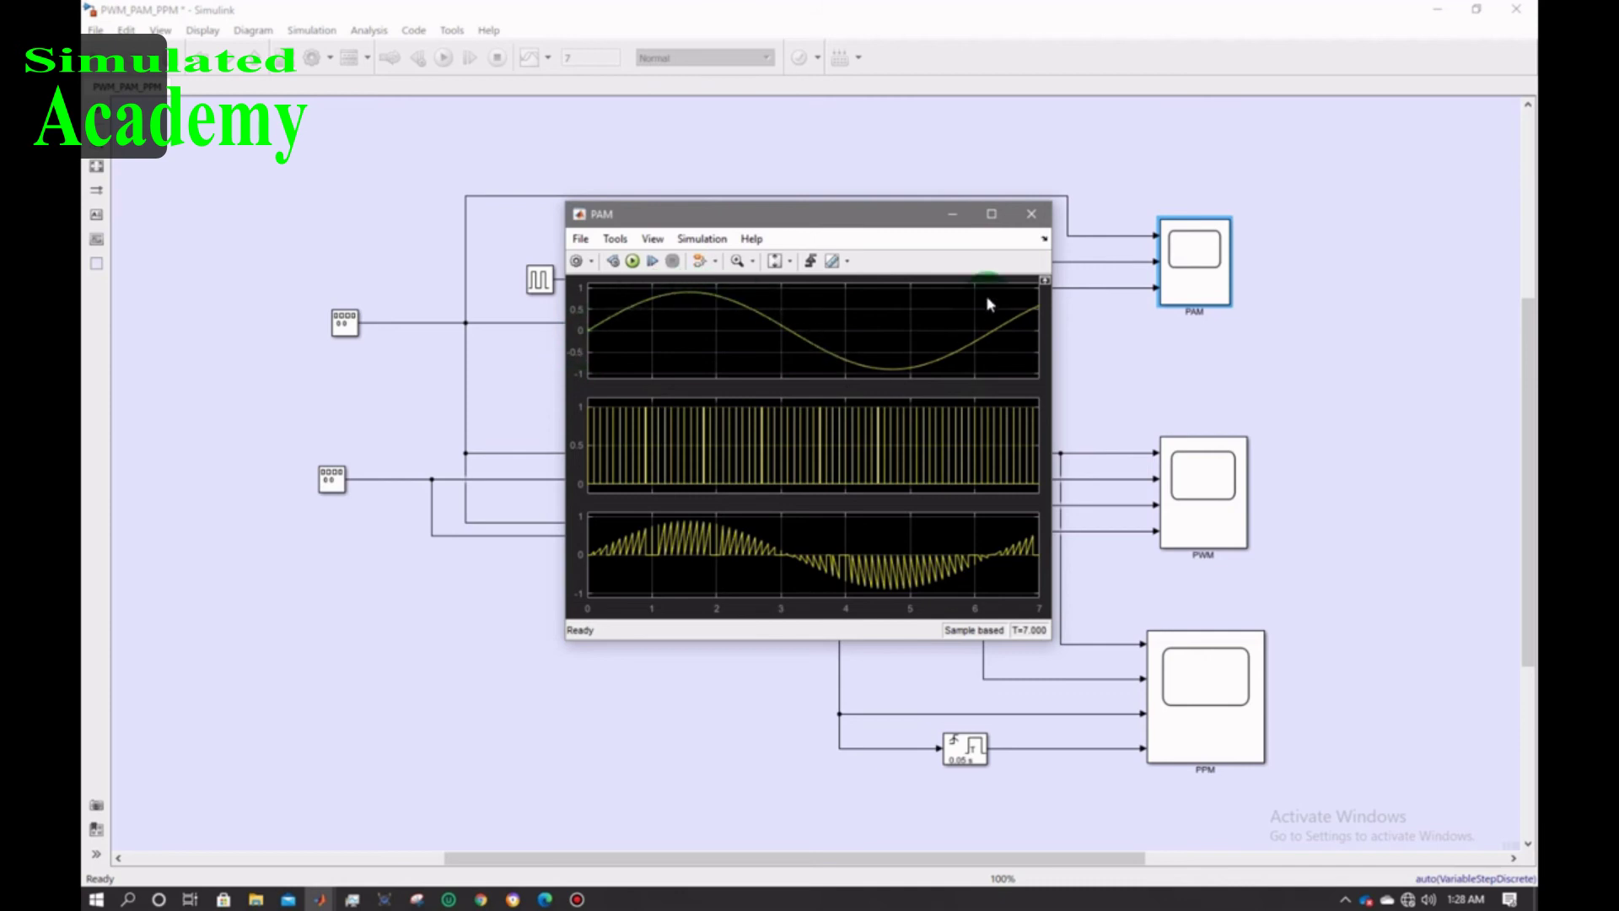
pyautogui.moveTo(878, 211); pyautogui.dragTo(896, 269)
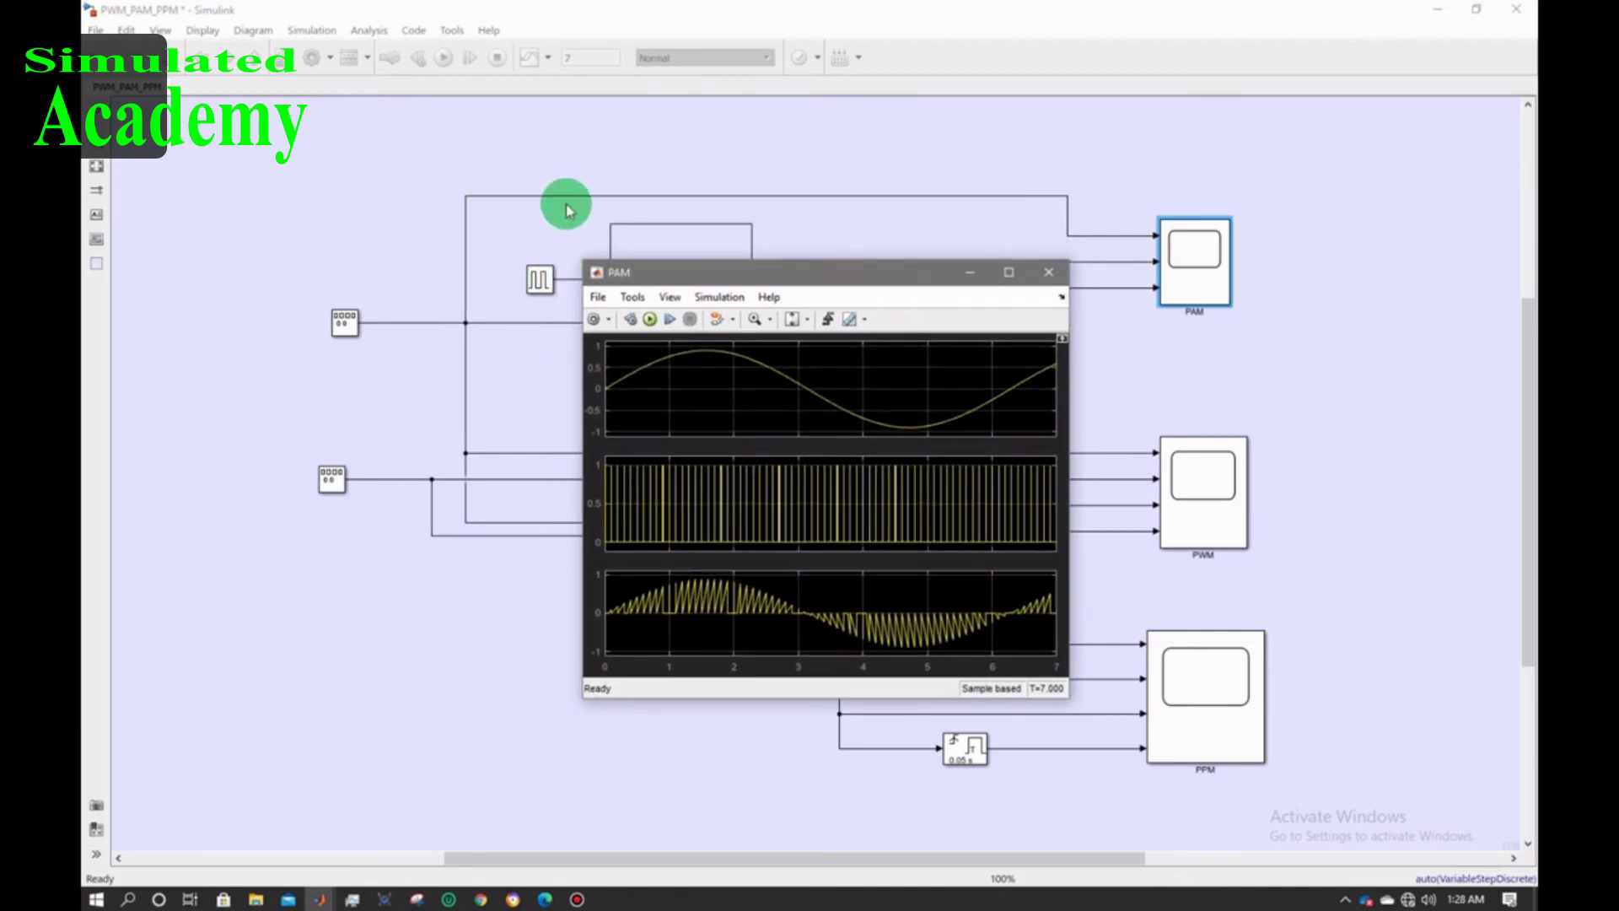
pyautogui.moveTo(823, 270); pyautogui.dragTo(896, 350)
pyautogui.click(578, 299)
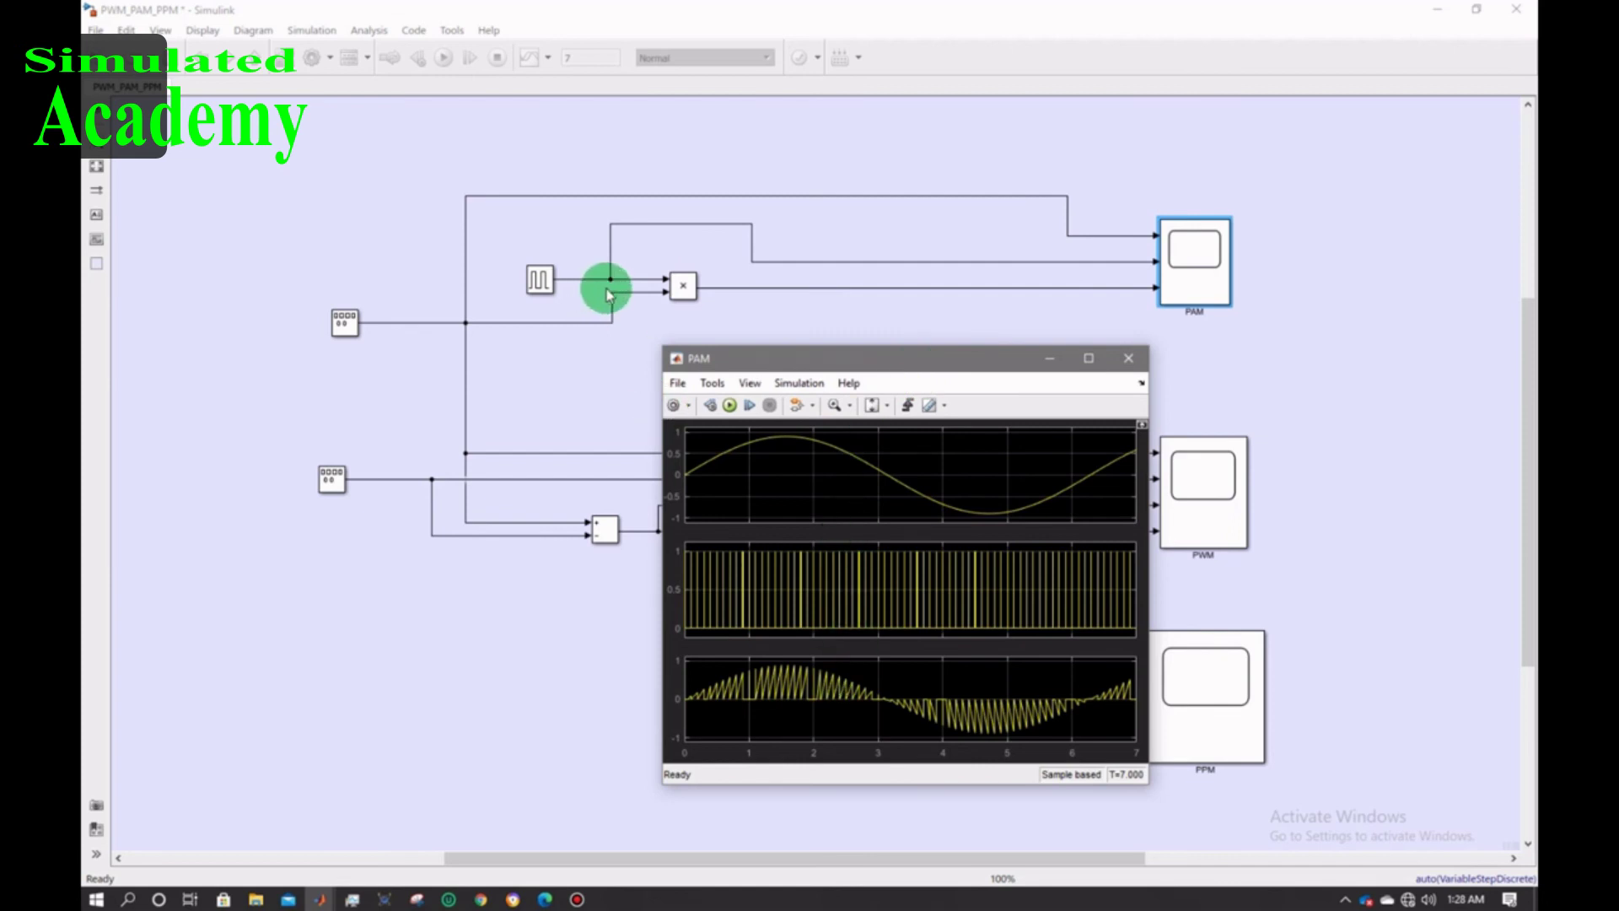
pyautogui.click(1089, 359)
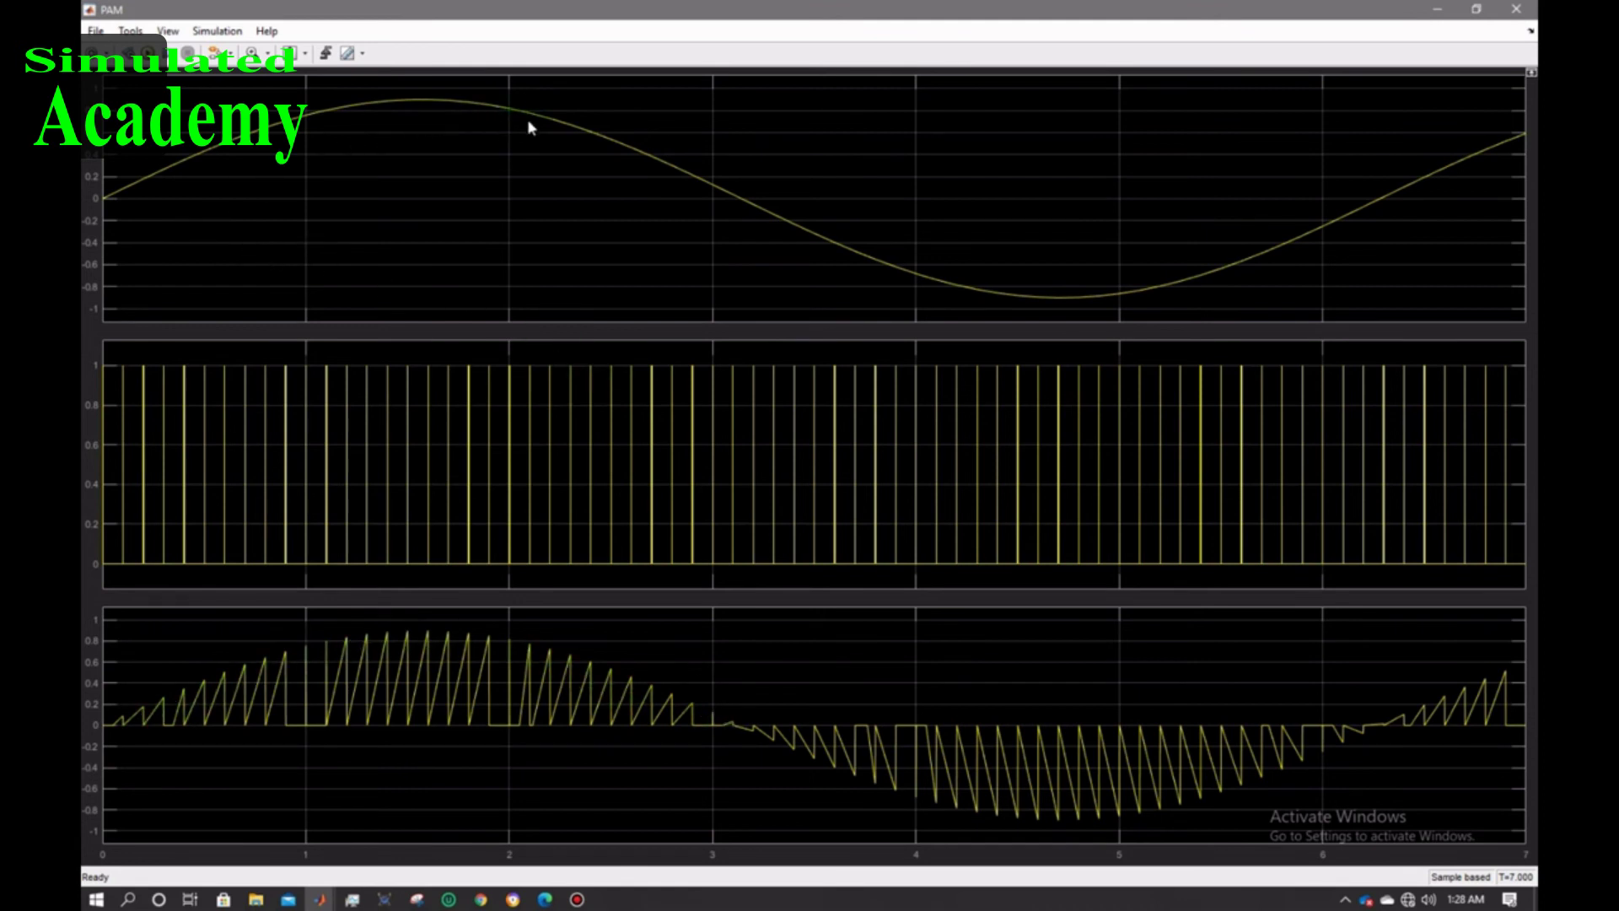
pyautogui.click(1472, 15)
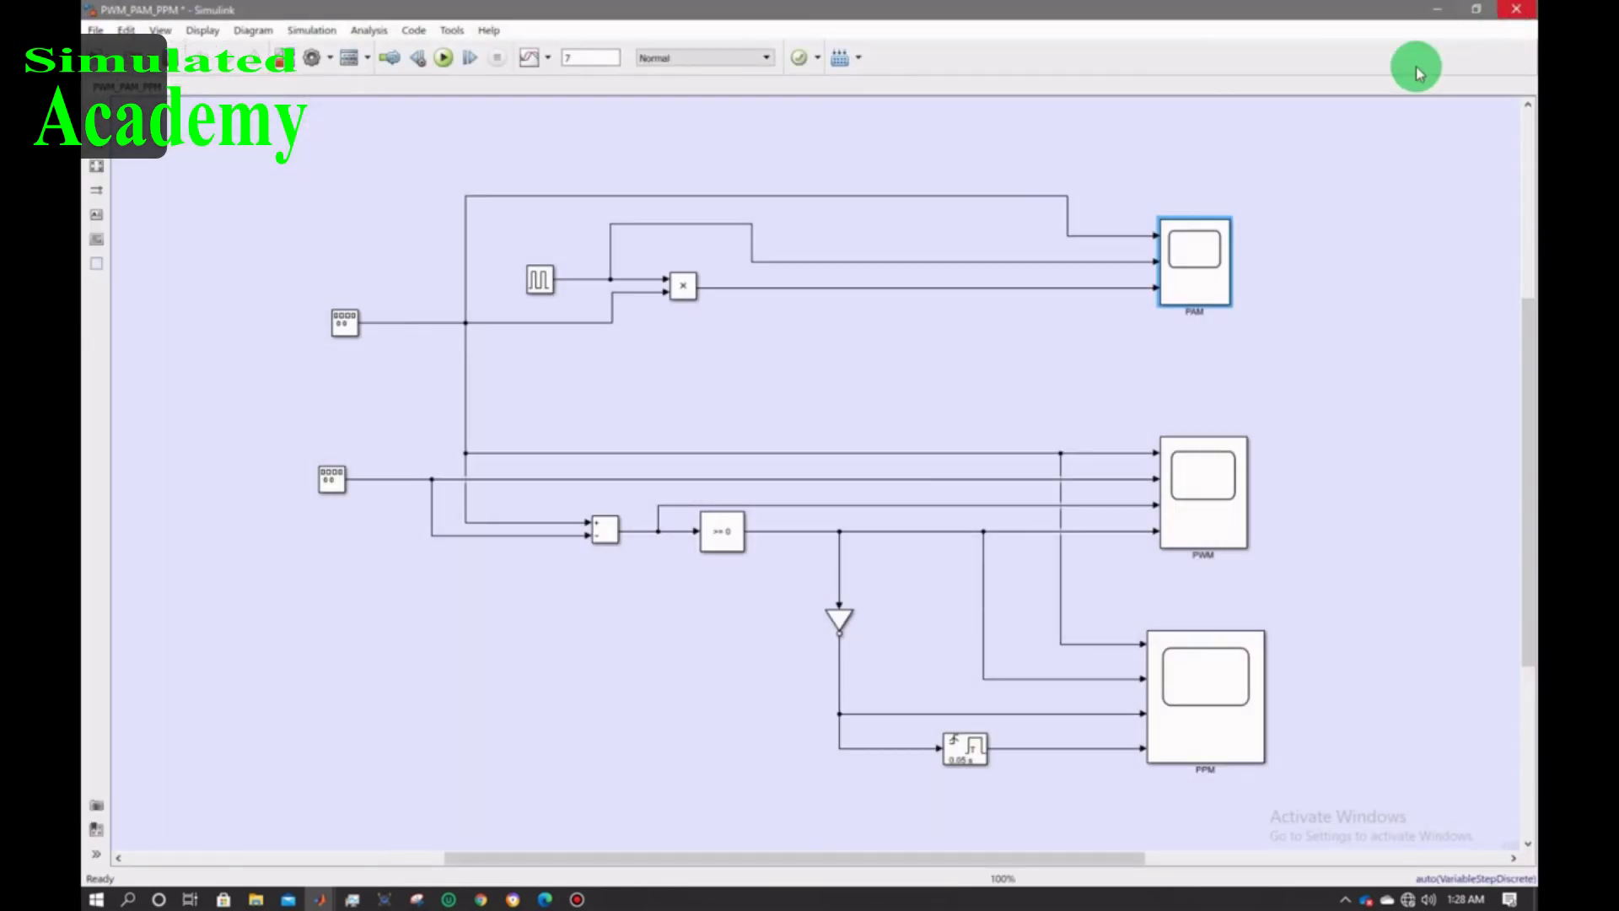
pyautogui.click(1211, 477)
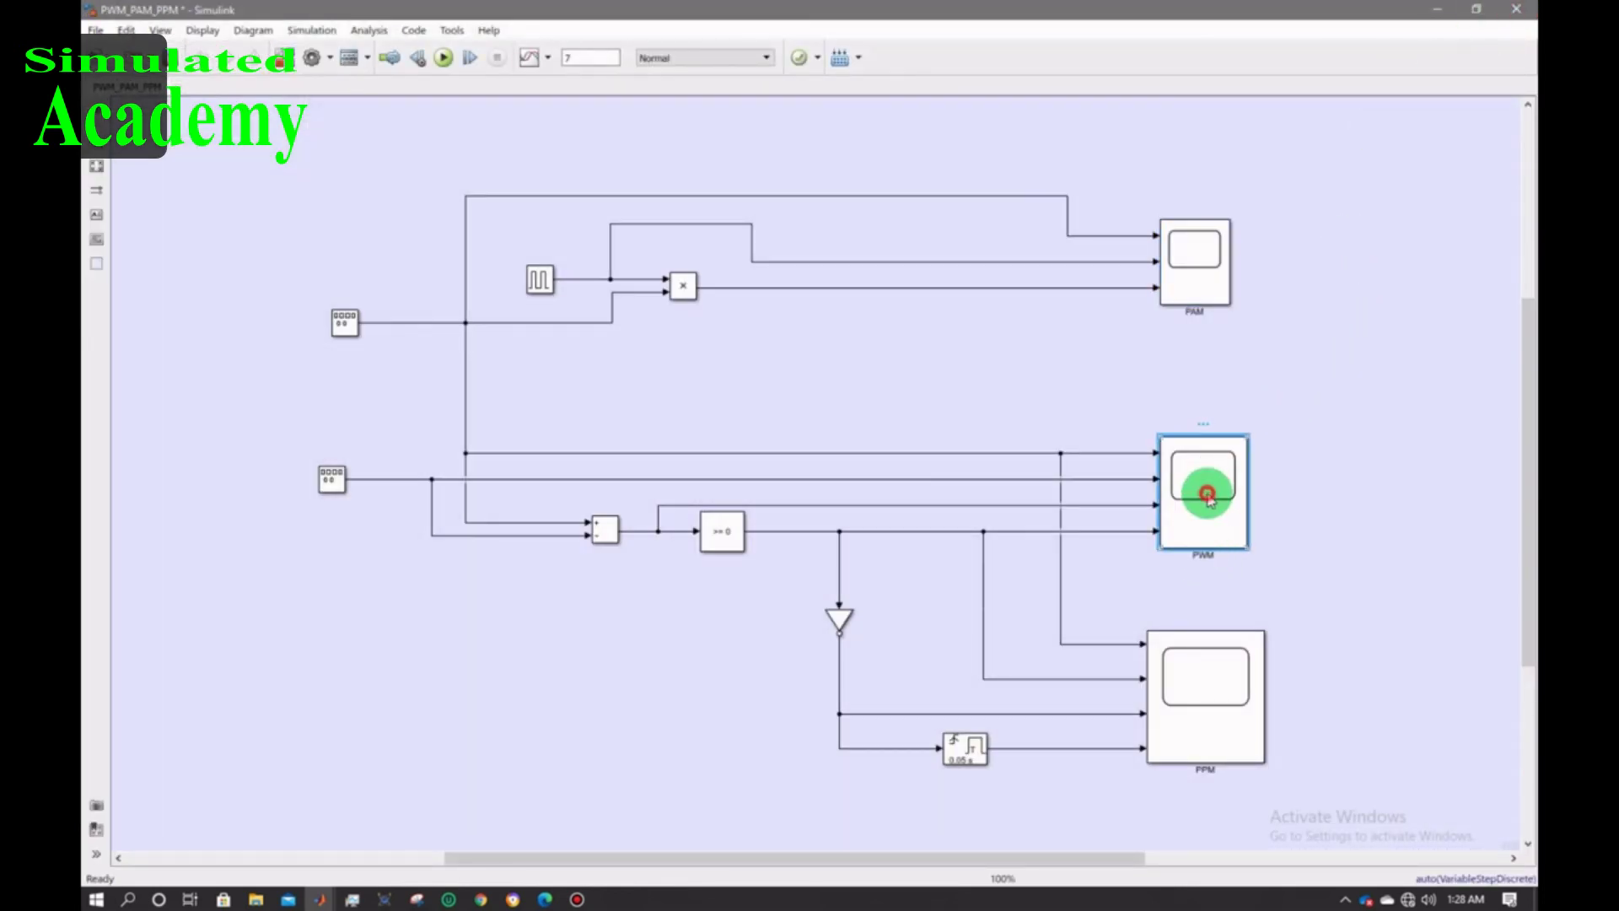
pyautogui.doubleClick(1208, 498)
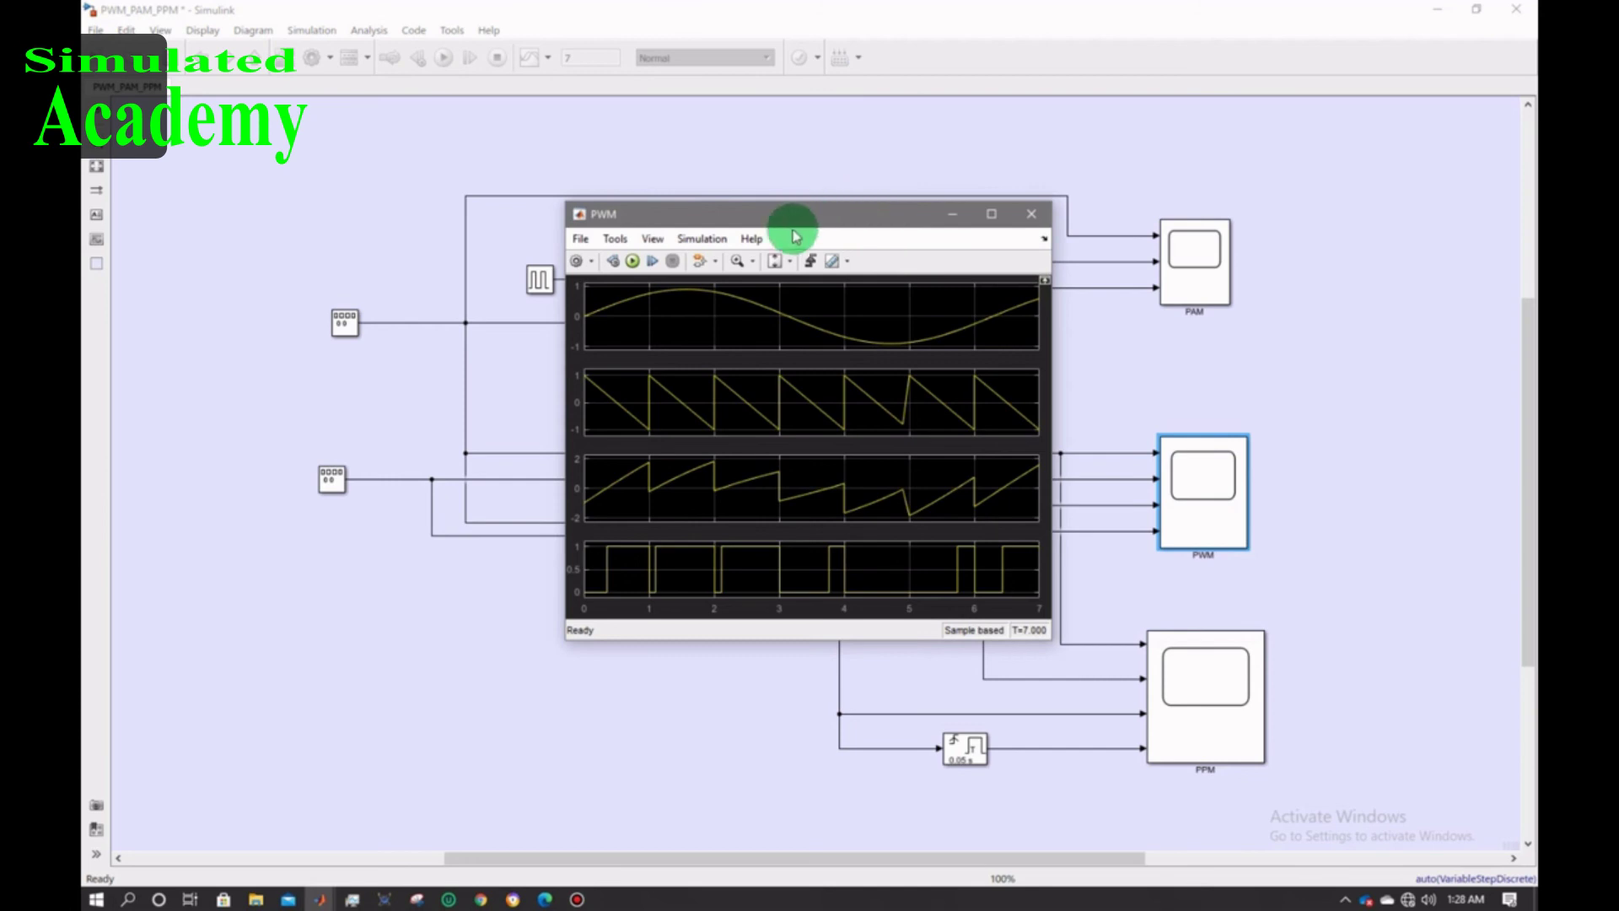
pyautogui.moveTo(764, 220); pyautogui.dragTo(1121, 207)
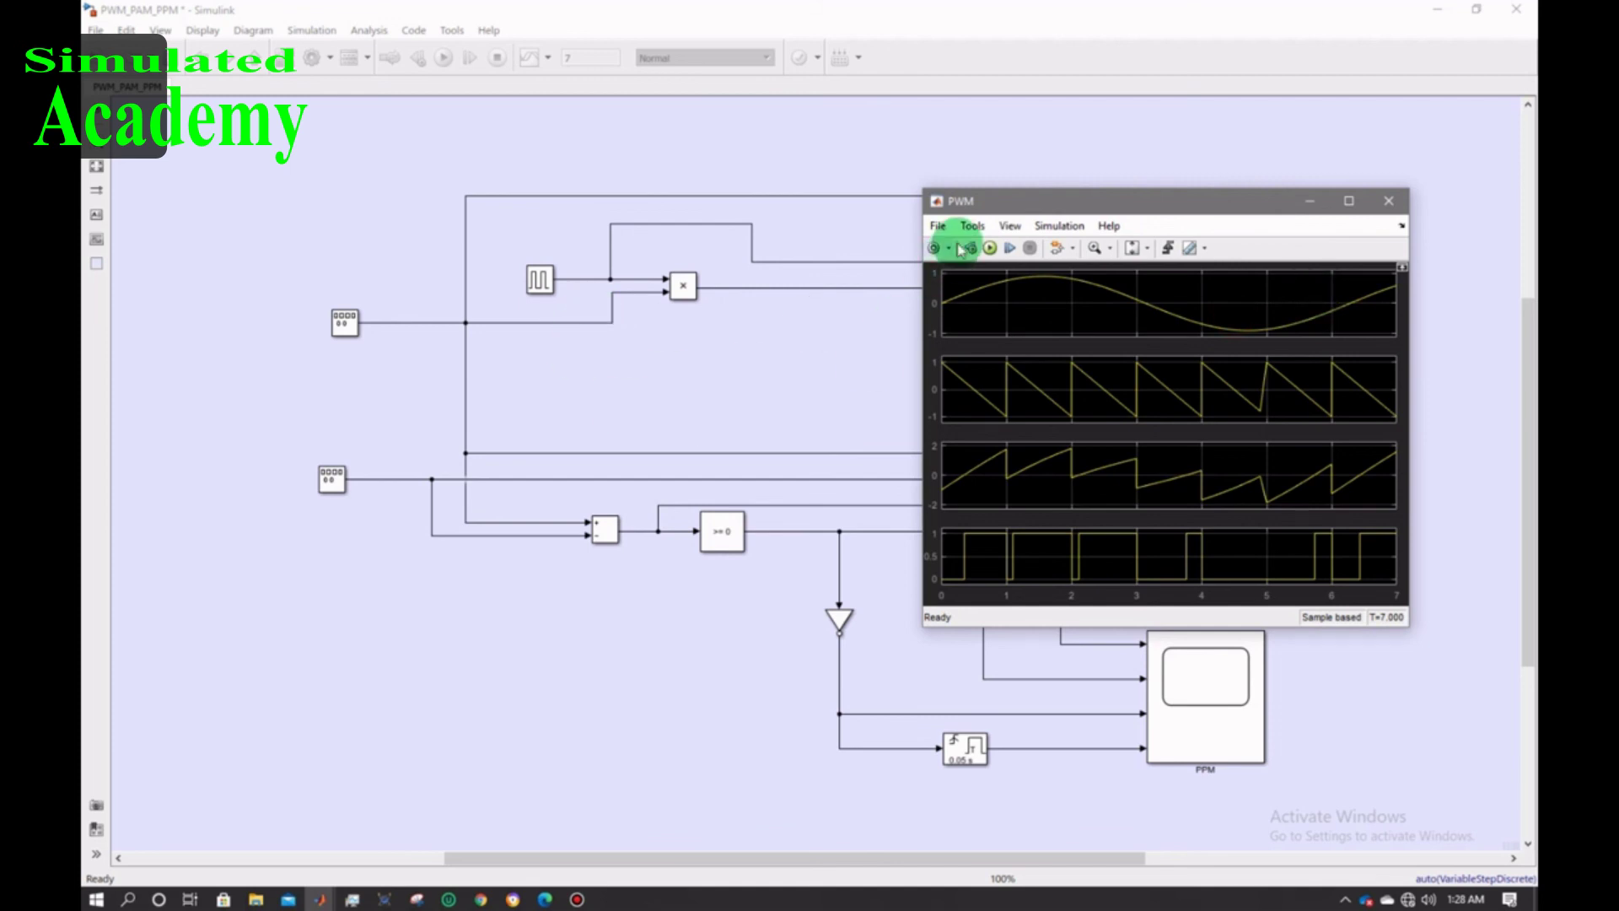
pyautogui.click(985, 202)
pyautogui.moveTo(985, 202); pyautogui.dragTo(966, 232)
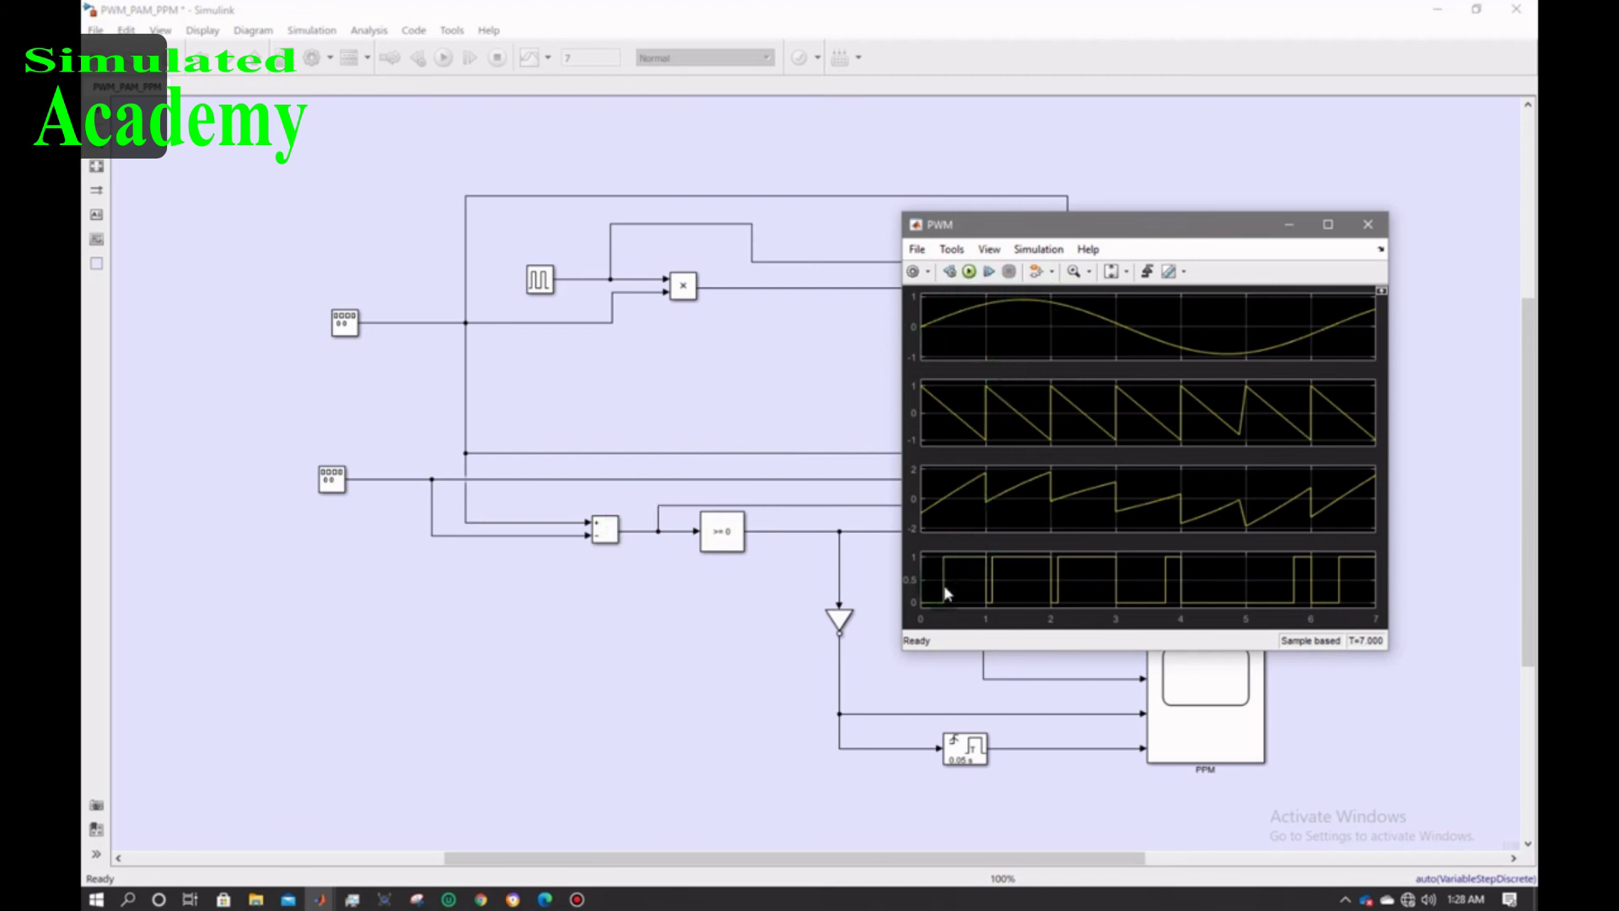
pyautogui.moveTo(1046, 224); pyautogui.dragTo(577, 216)
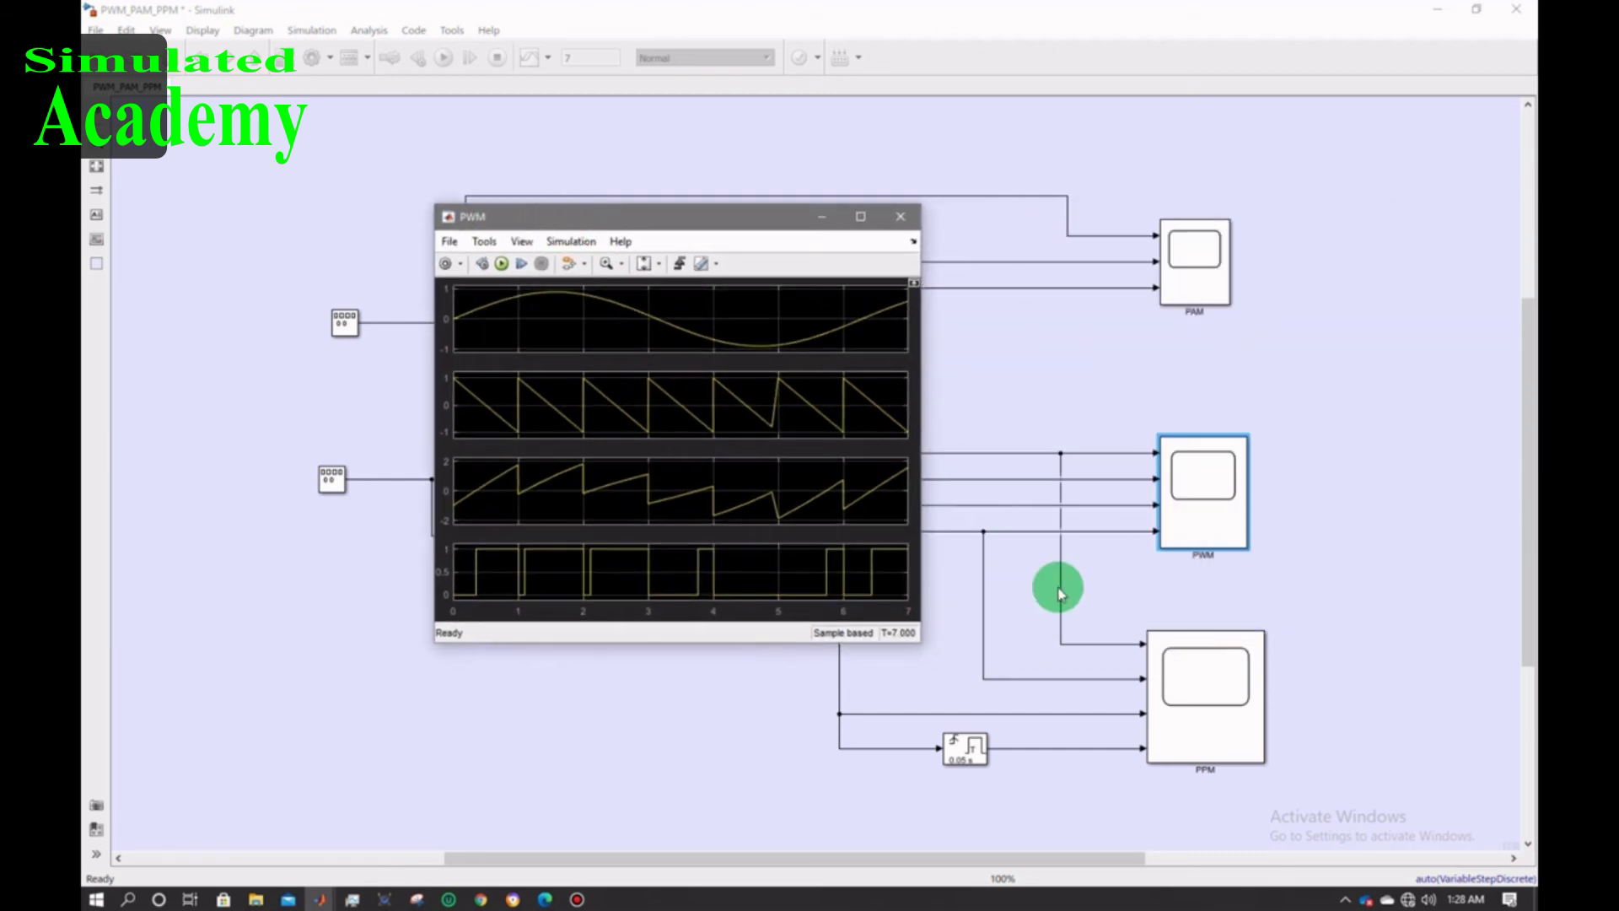
pyautogui.click(855, 221)
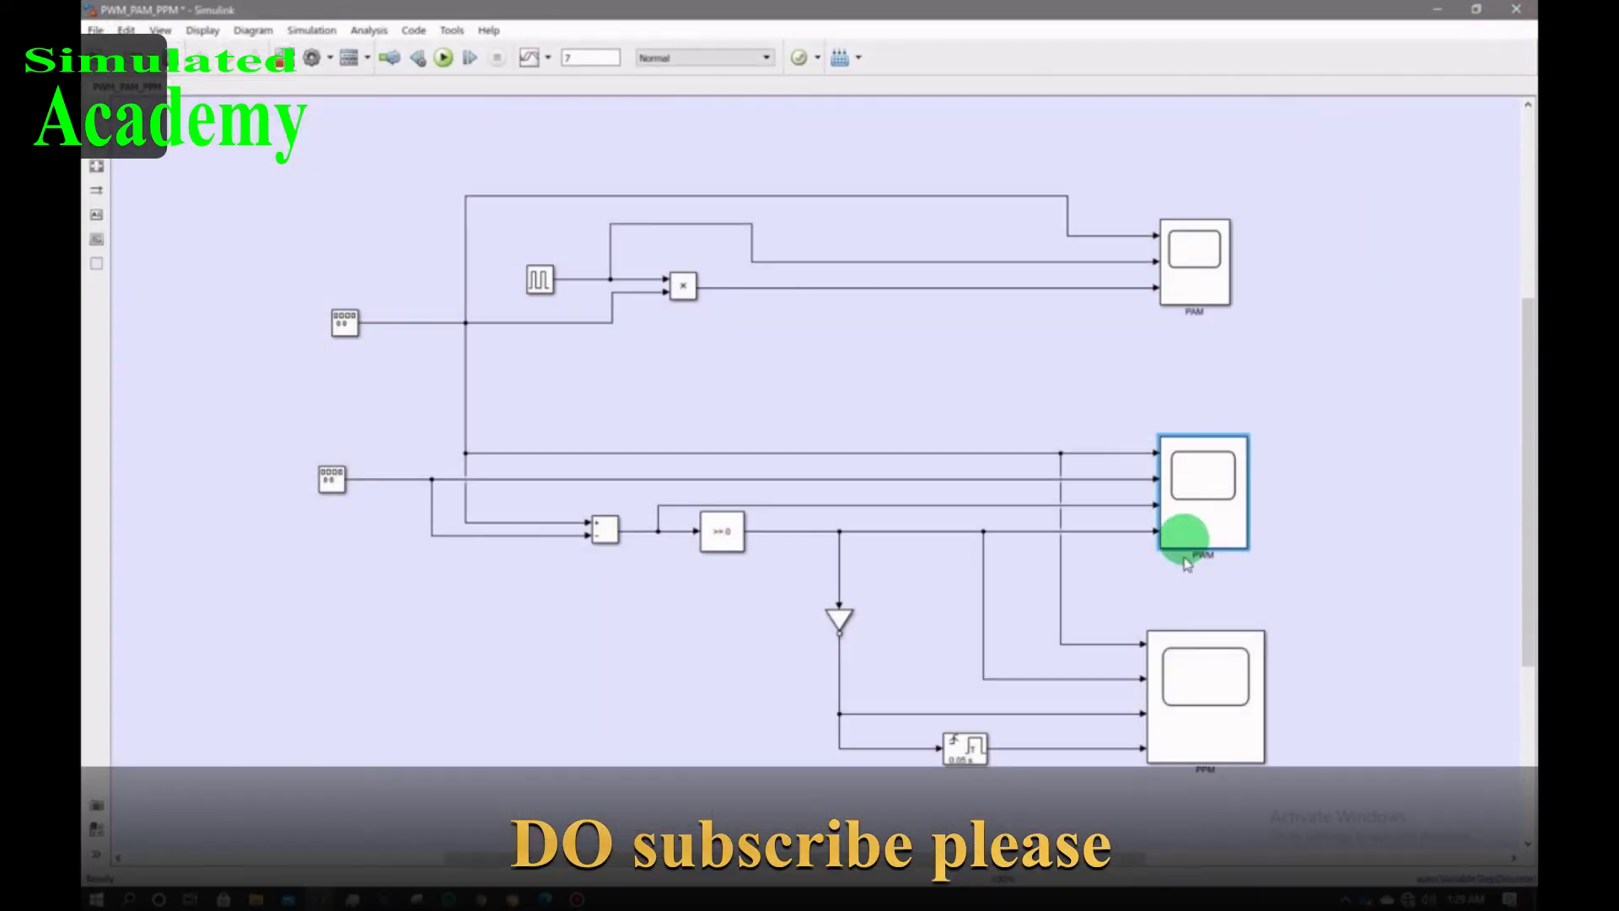
pyautogui.click(1516, 8)
pyautogui.click(1196, 686)
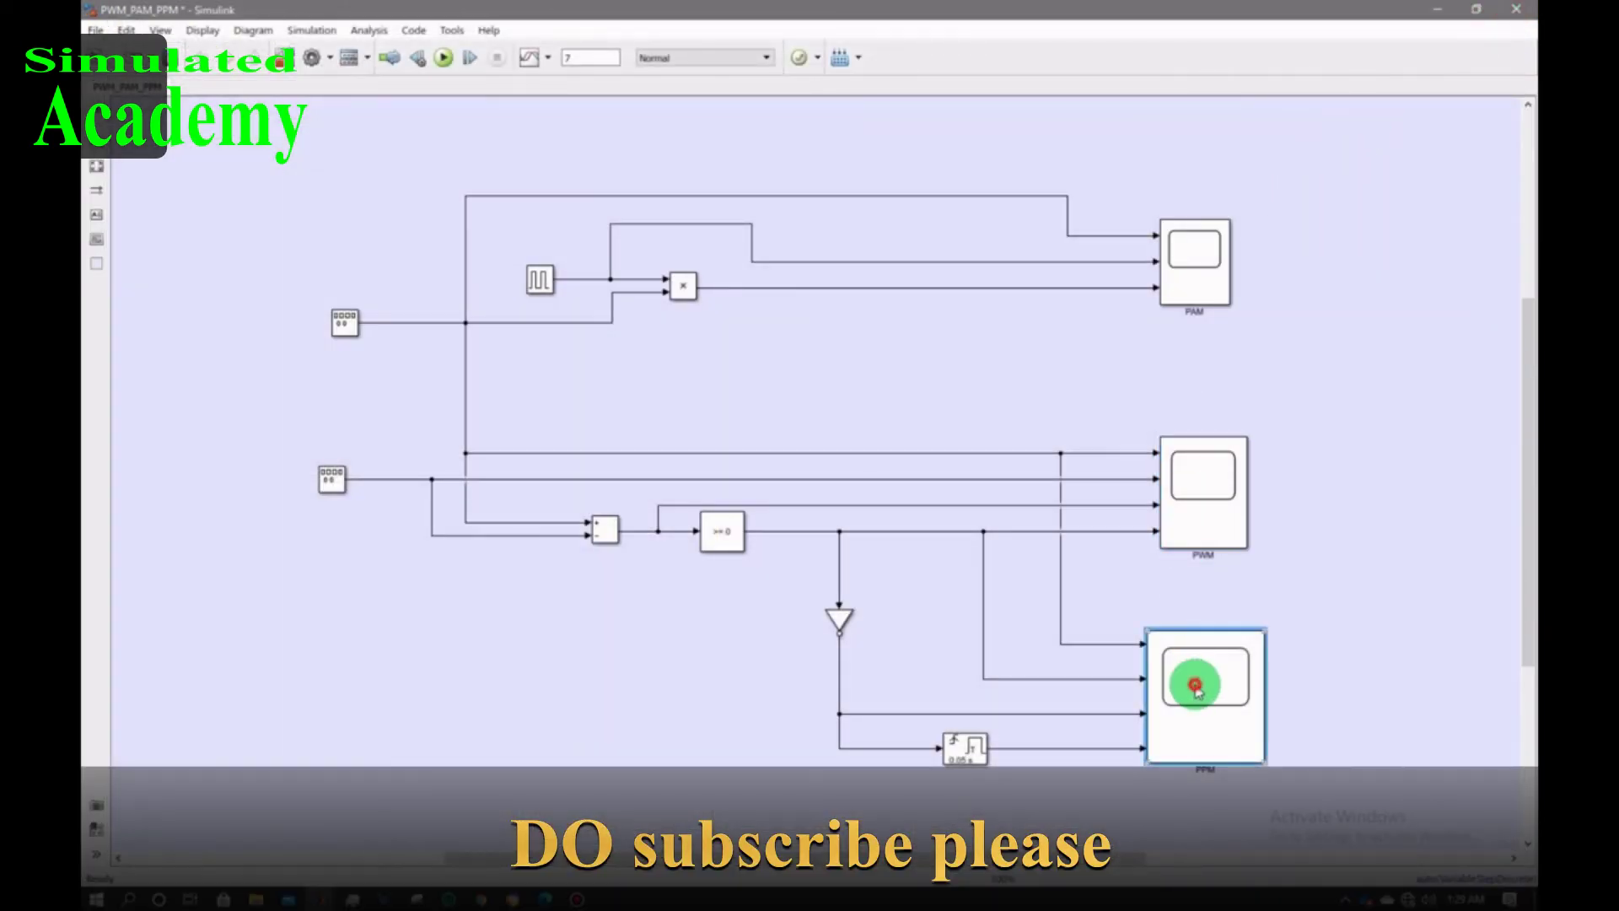
pyautogui.doubleClick(1196, 686)
pyautogui.moveTo(834, 221); pyautogui.dragTo(488, 565)
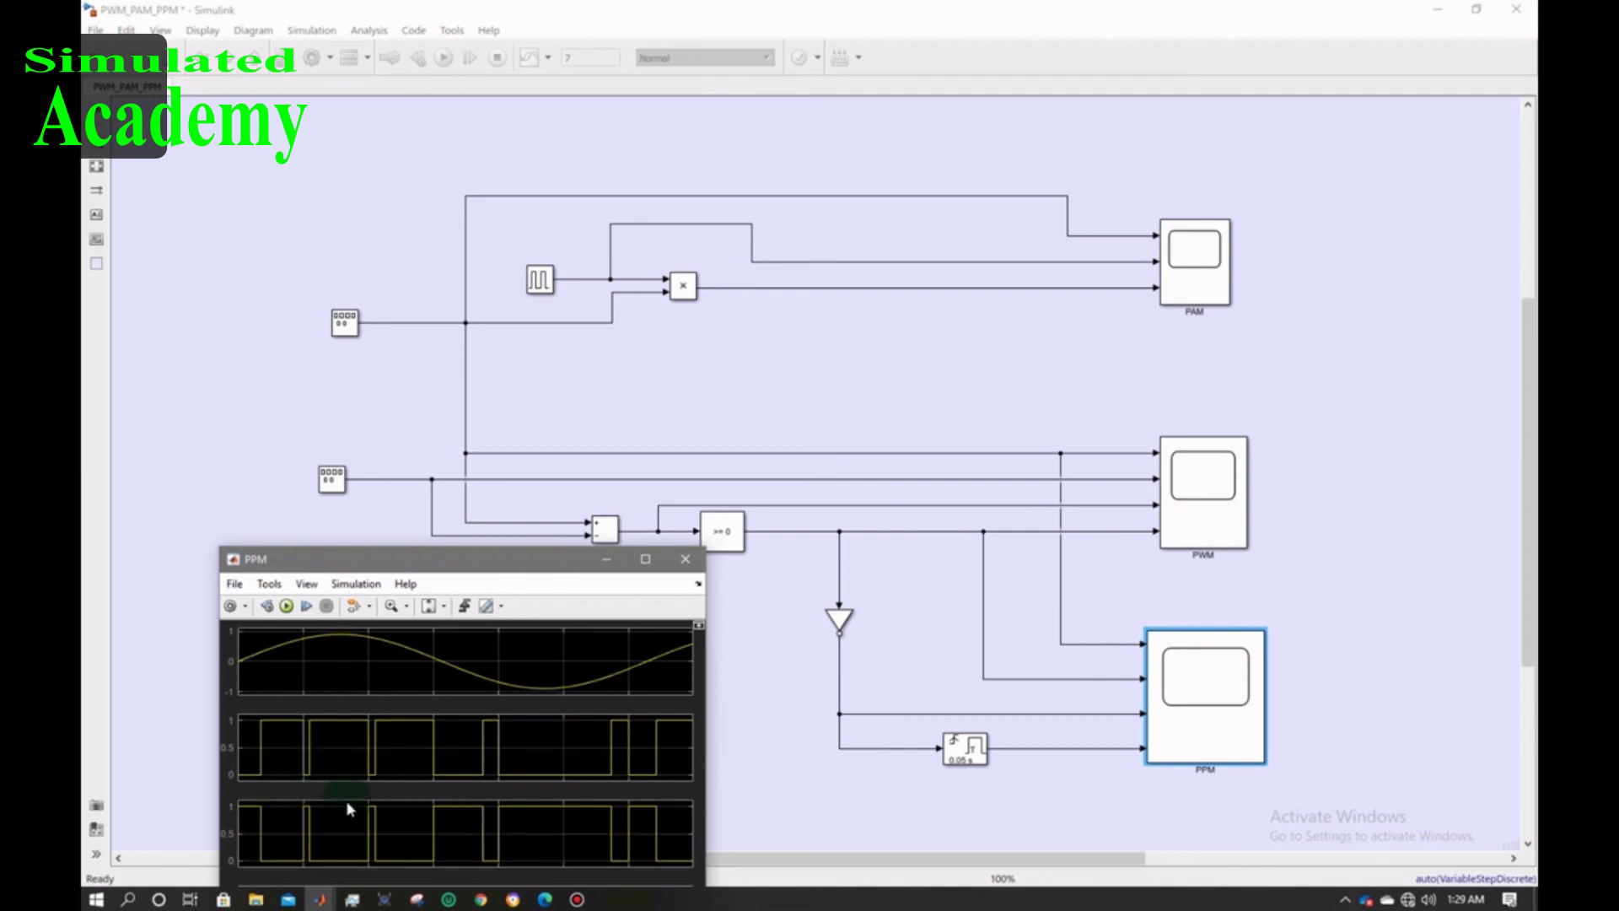
pyautogui.moveTo(376, 553); pyautogui.dragTo(350, 346)
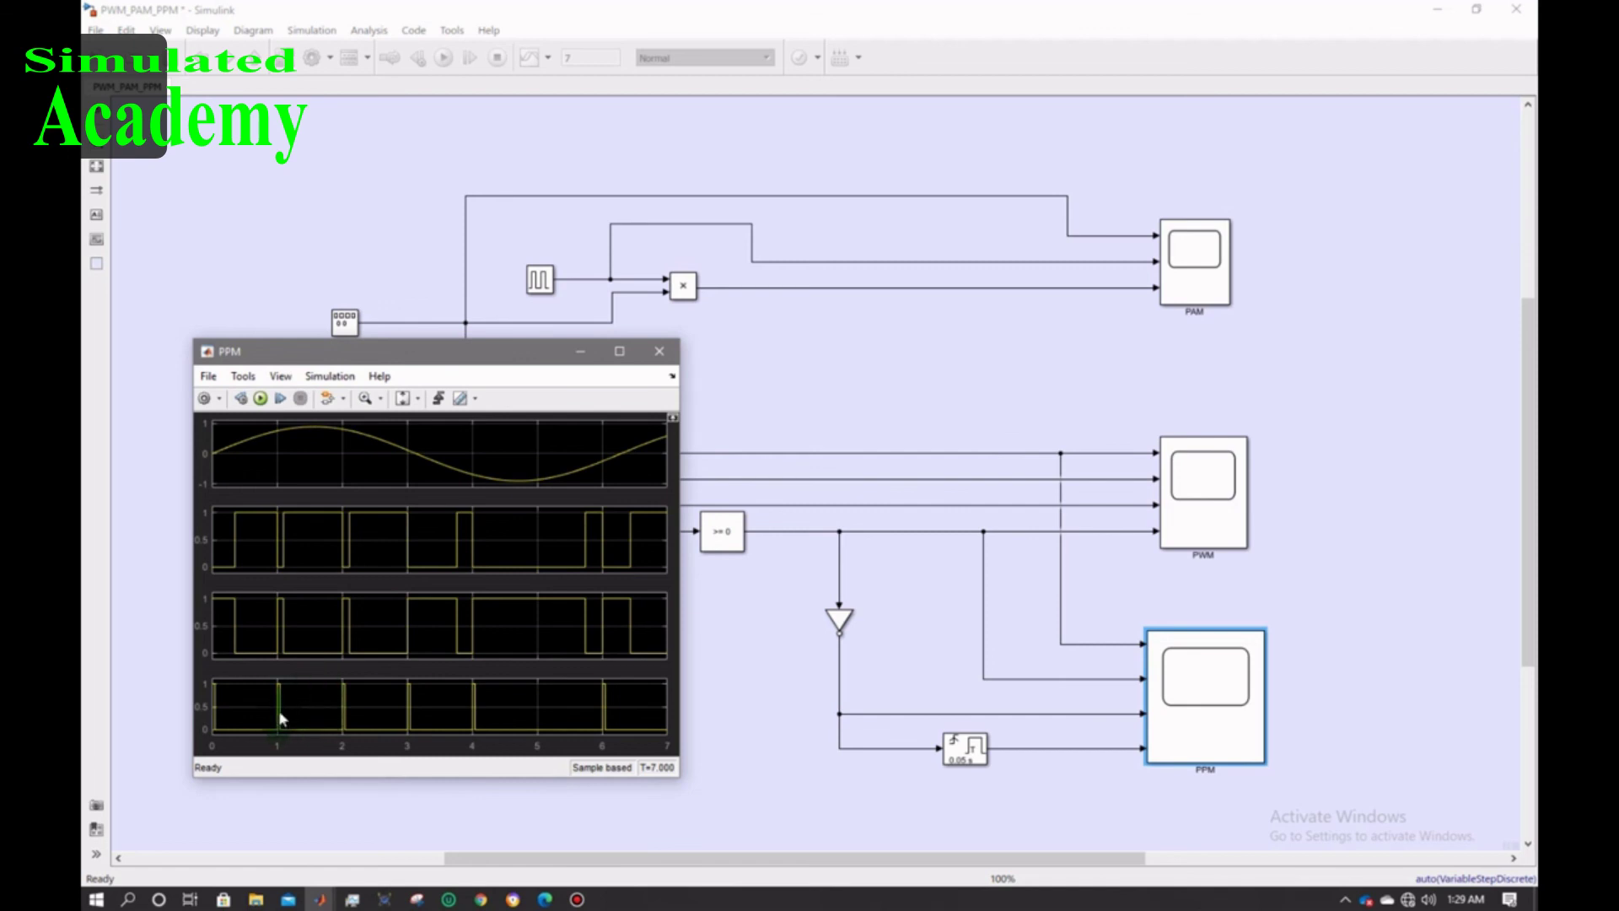
pyautogui.click(619, 352)
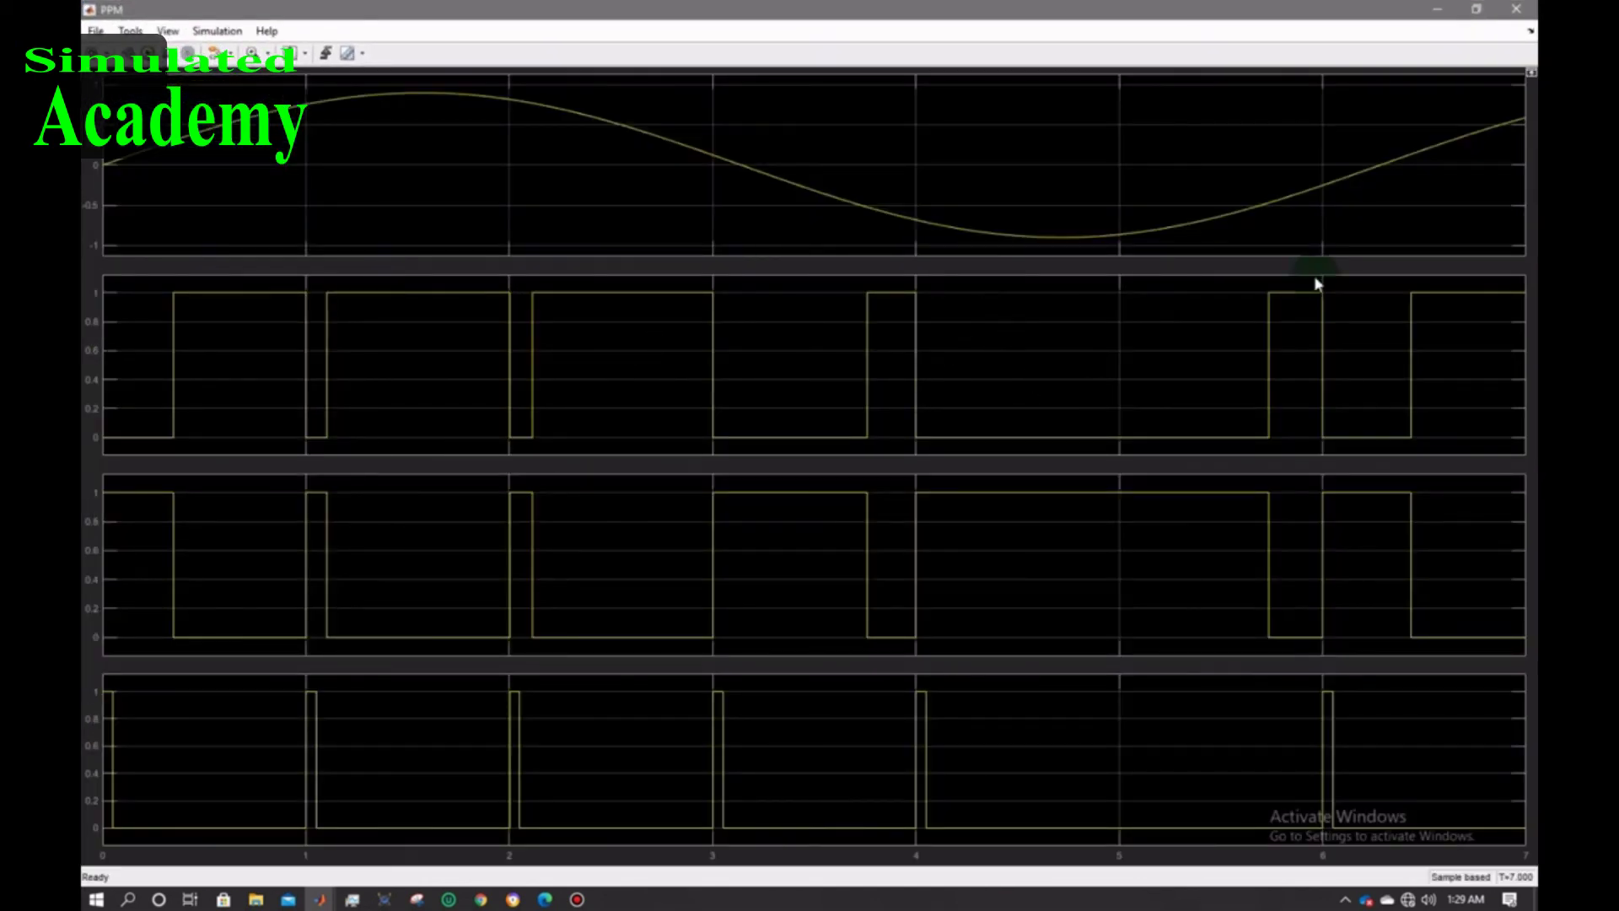
pyautogui.click(1515, 9)
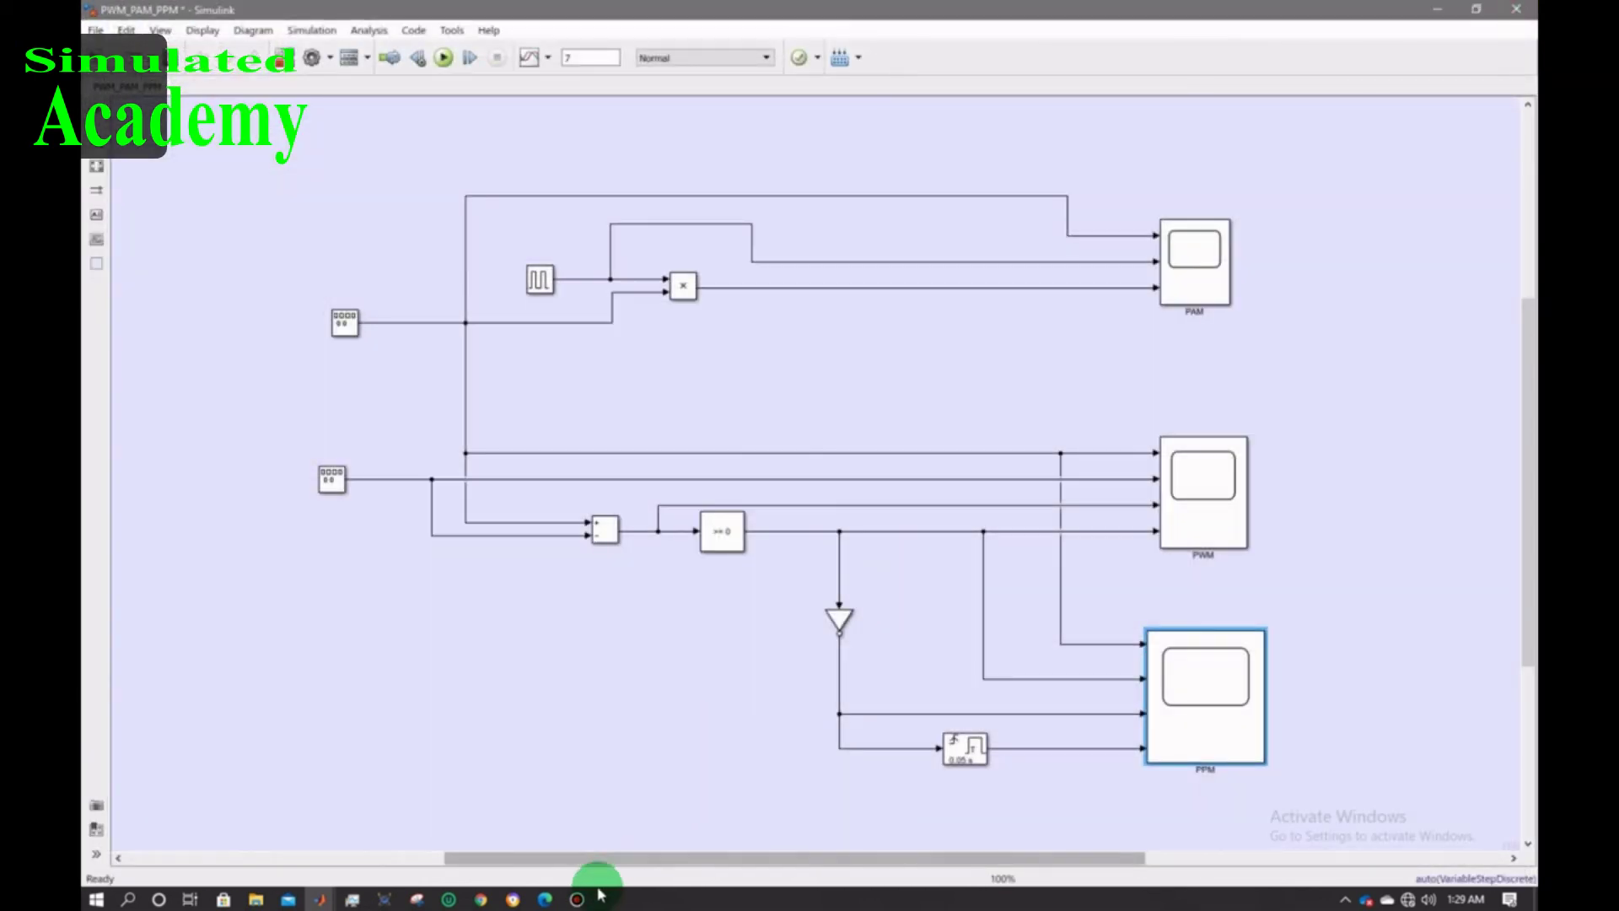